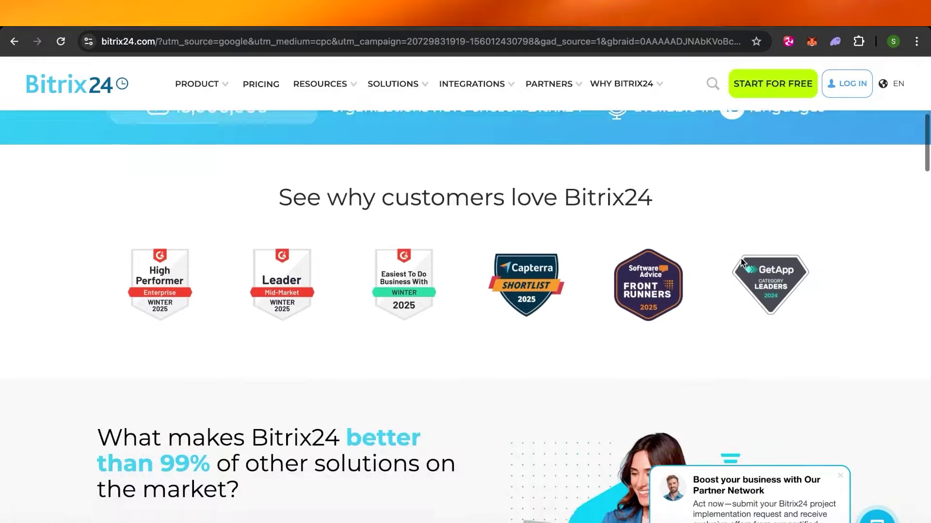
Step: Scroll through the Deals board, then expand the left sidebar into its labelled section menu
{"action": "scroll", "coordinate": [740, 260], "scroll_direction": "down", "scroll_amount": 2}
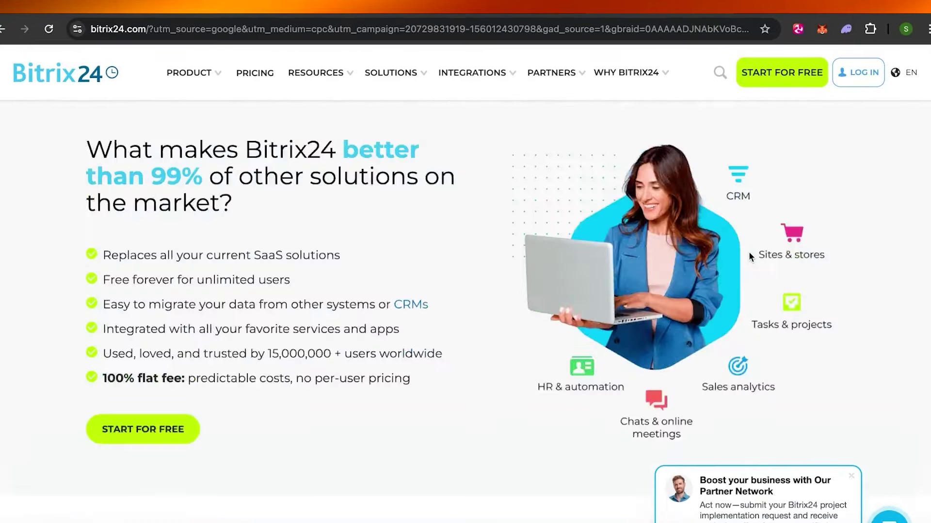
{"action": "scroll", "coordinate": [741, 260], "scroll_direction": "down", "scroll_amount": 10}
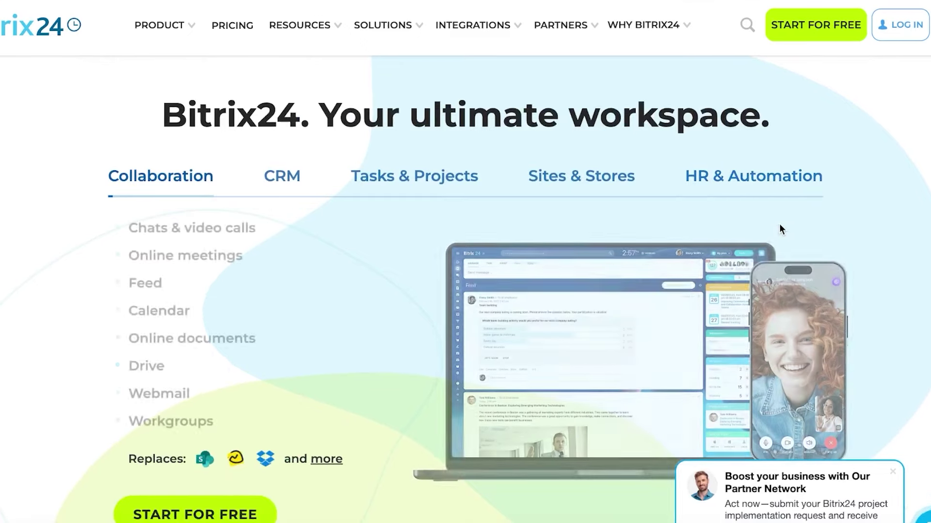
{"action": "scroll", "coordinate": [778, 223], "scroll_direction": "down", "scroll_amount": 15}
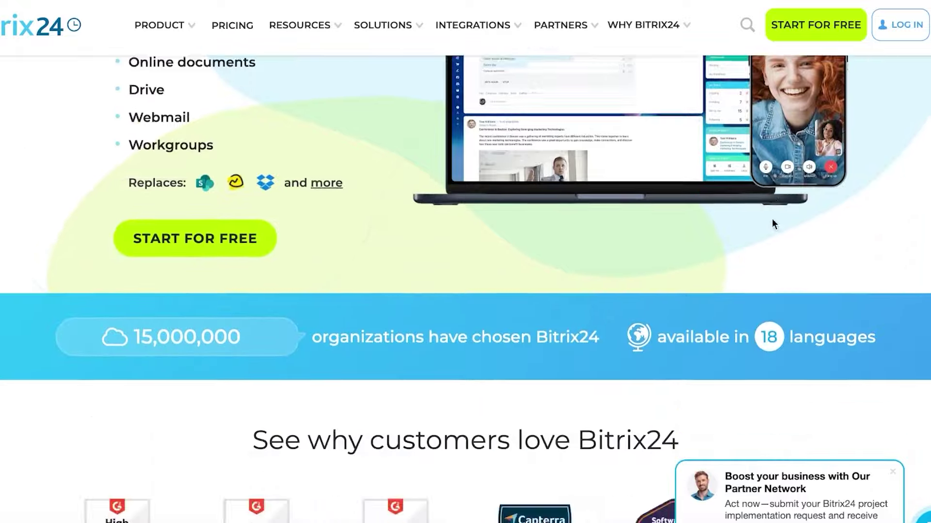
{"action": "scroll", "coordinate": [772, 219], "scroll_direction": "up", "scroll_amount": 12}
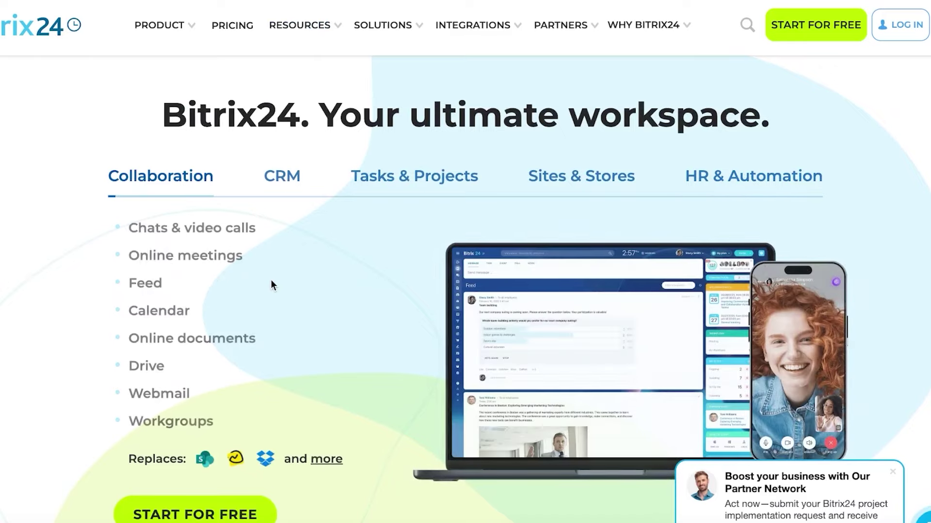
{"action": "scroll", "coordinate": [551, 202], "scroll_direction": "down", "scroll_amount": 5}
{"action": "scroll", "coordinate": [550, 203], "scroll_direction": "down", "scroll_amount": 3}
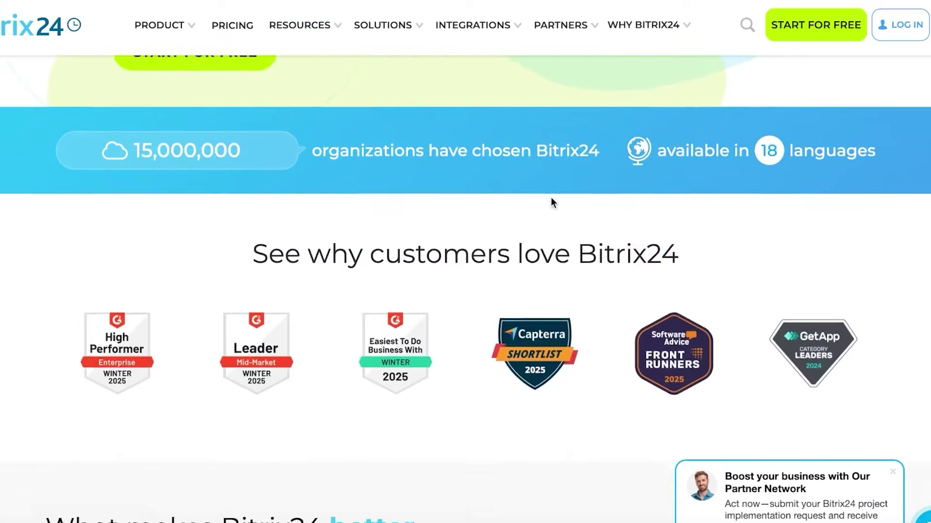
{"action": "scroll", "coordinate": [551, 202], "scroll_direction": "up", "scroll_amount": 7}
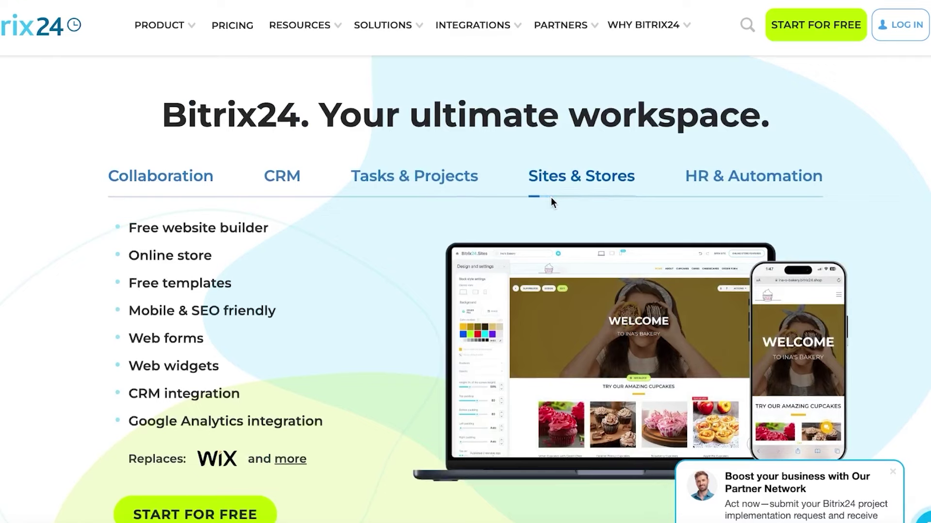
{"action": "scroll", "coordinate": [551, 198], "scroll_direction": "down", "scroll_amount": 1}
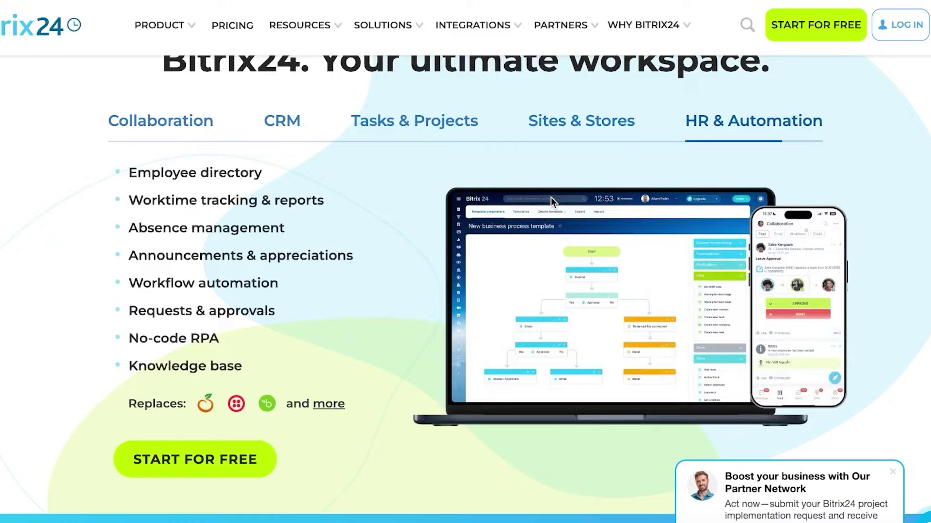
{"action": "scroll", "coordinate": [551, 198], "scroll_direction": "down", "scroll_amount": 20}
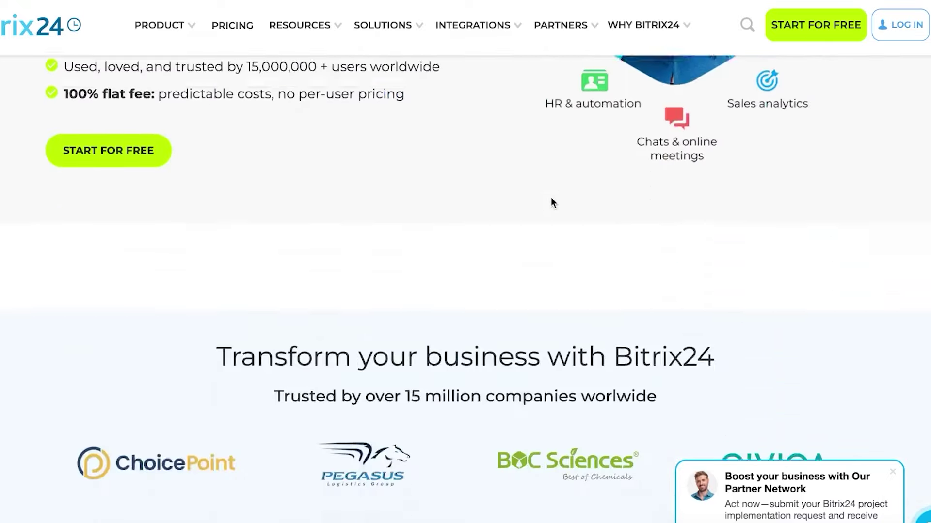
{"action": "scroll", "coordinate": [551, 198], "scroll_direction": "down", "scroll_amount": 17}
{"action": "scroll", "coordinate": [551, 198], "scroll_direction": "up", "scroll_amount": 20}
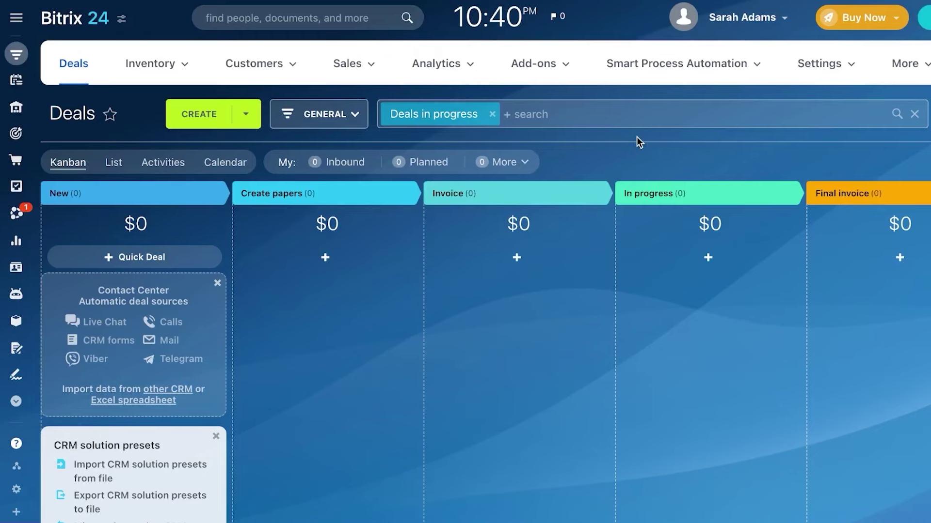
{"action": "scroll", "coordinate": [636, 136], "scroll_direction": "down", "scroll_amount": 4}
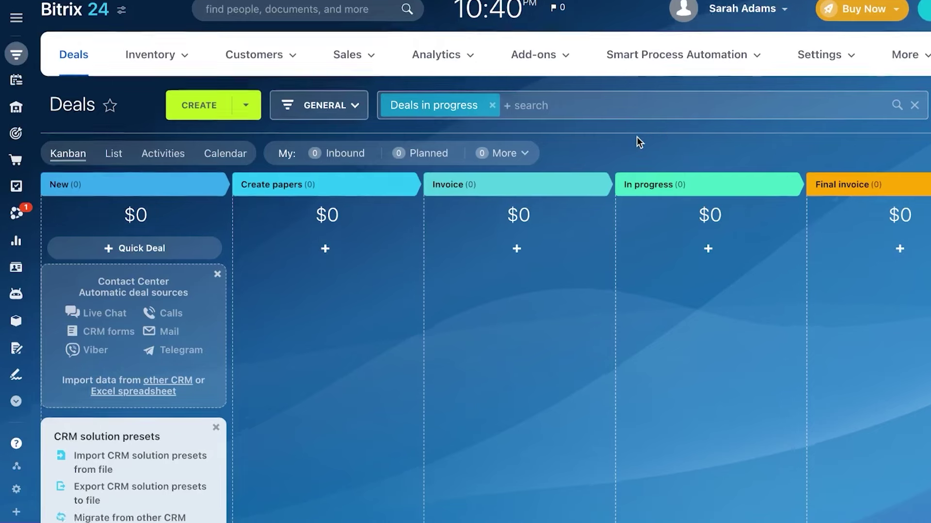
{"action": "scroll", "coordinate": [636, 137], "scroll_direction": "up", "scroll_amount": 4}
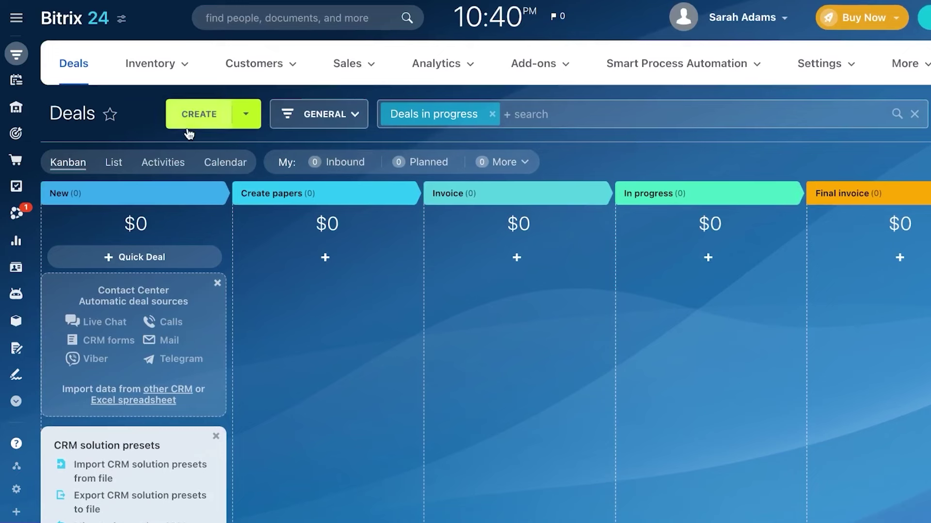
{"action": "mouse_move", "coordinate": [20, 49]}
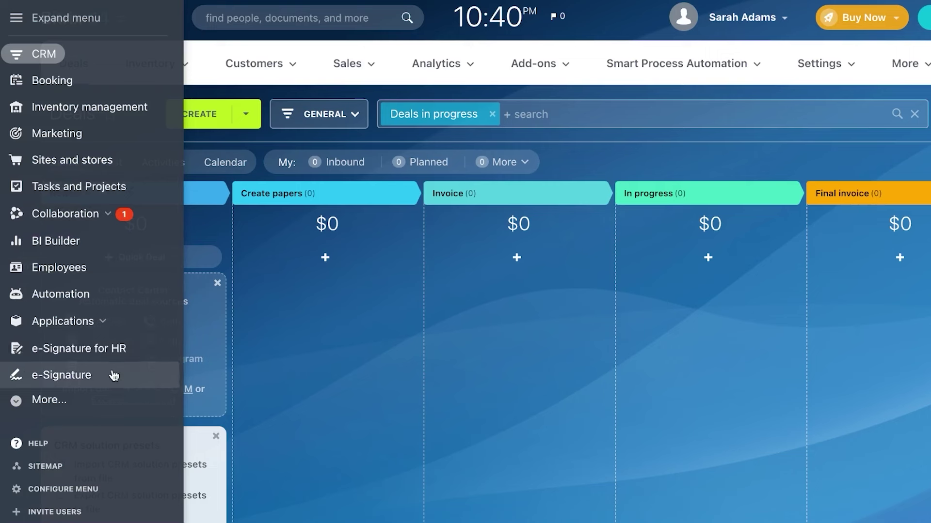
Step: Reveal the hidden menu sections under More... and browse the Customers and Sales lists
{"action": "left_click", "coordinate": [66, 409]}
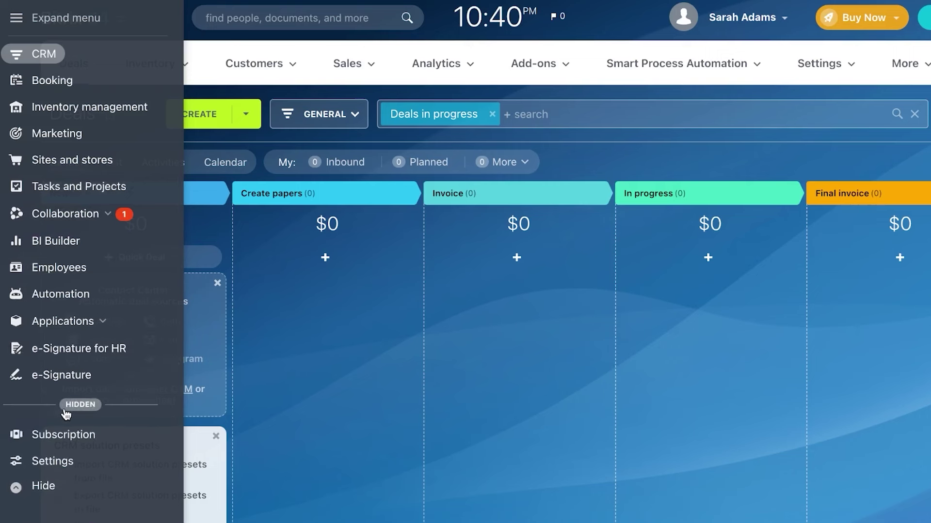
{"action": "left_click", "coordinate": [302, 69]}
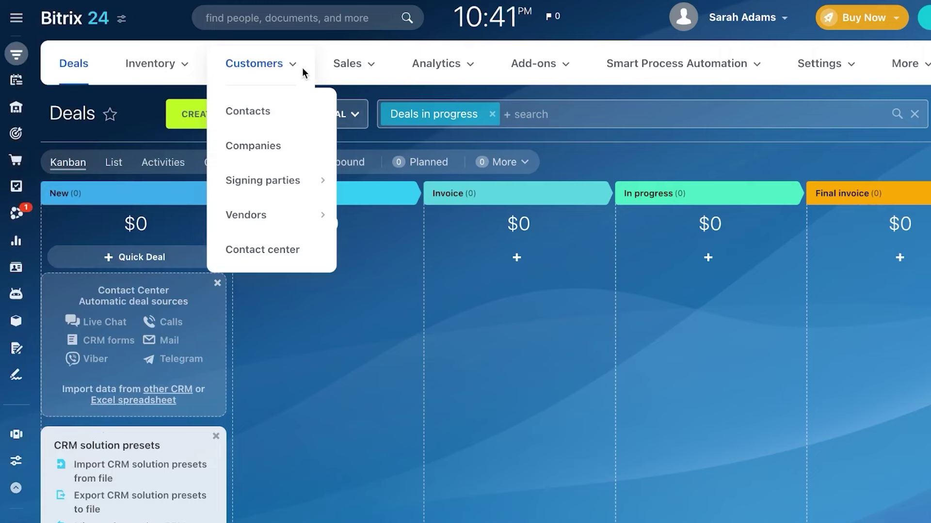
{"action": "left_click", "coordinate": [316, 74]}
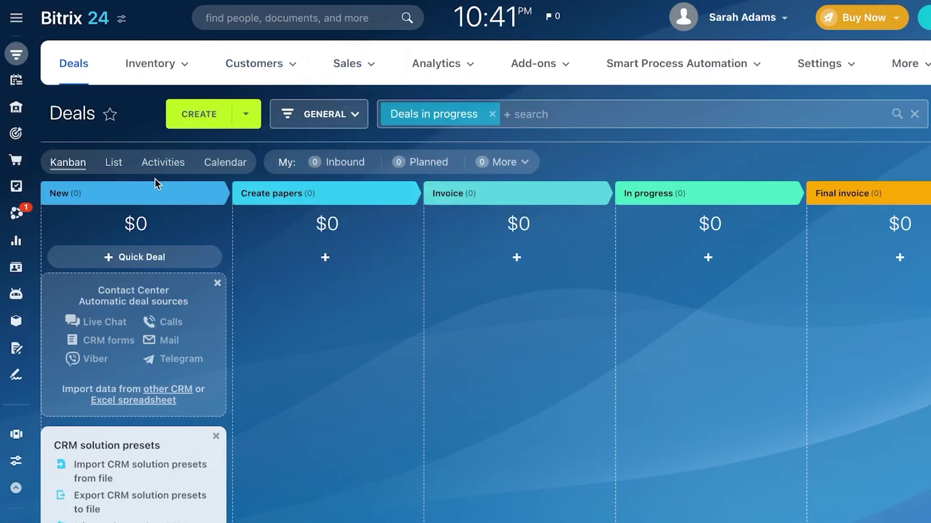
Step: Pin the navigation menu open beside the page, then check and close the Analytics list
{"action": "left_click", "coordinate": [20, 22]}
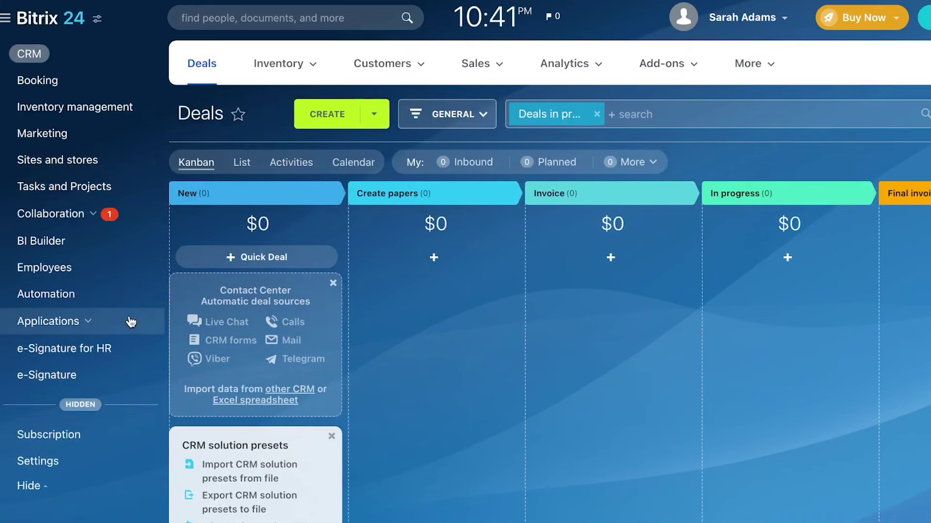
{"action": "scroll", "coordinate": [129, 322], "scroll_direction": "down", "scroll_amount": 3}
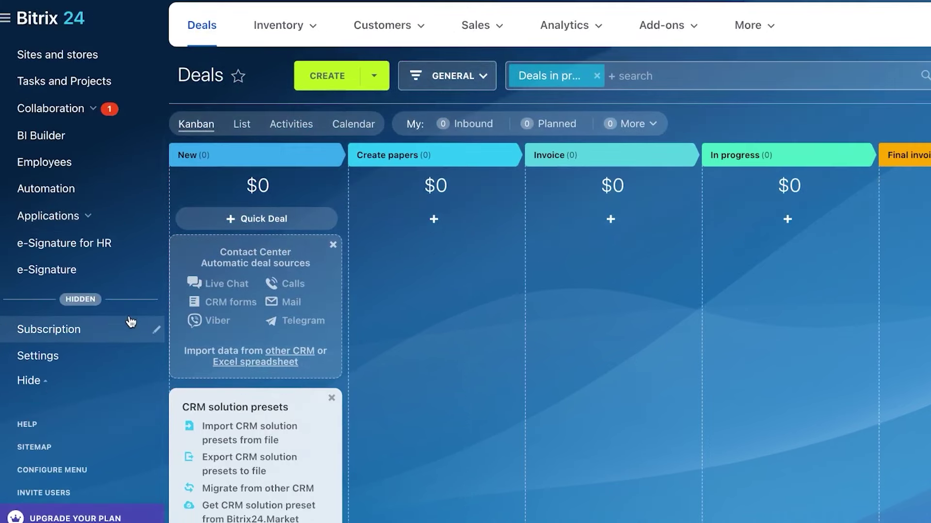
{"action": "scroll", "coordinate": [131, 322], "scroll_direction": "up", "scroll_amount": 5}
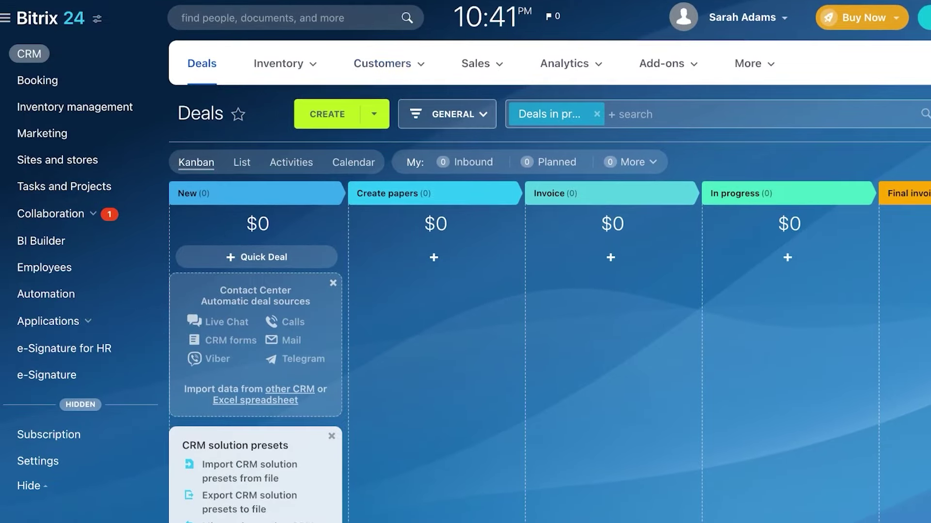
{"action": "left_click", "coordinate": [595, 53]}
{"action": "left_click", "coordinate": [557, 39]}
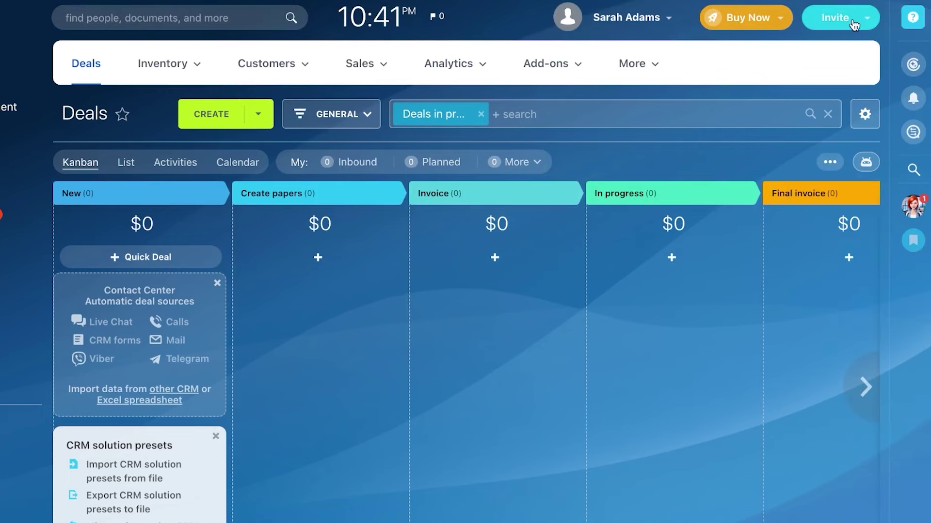
Step: Copy the registration invite link and switch to the invite-by-email-or-phone form
{"action": "left_click", "coordinate": [849, 19]}
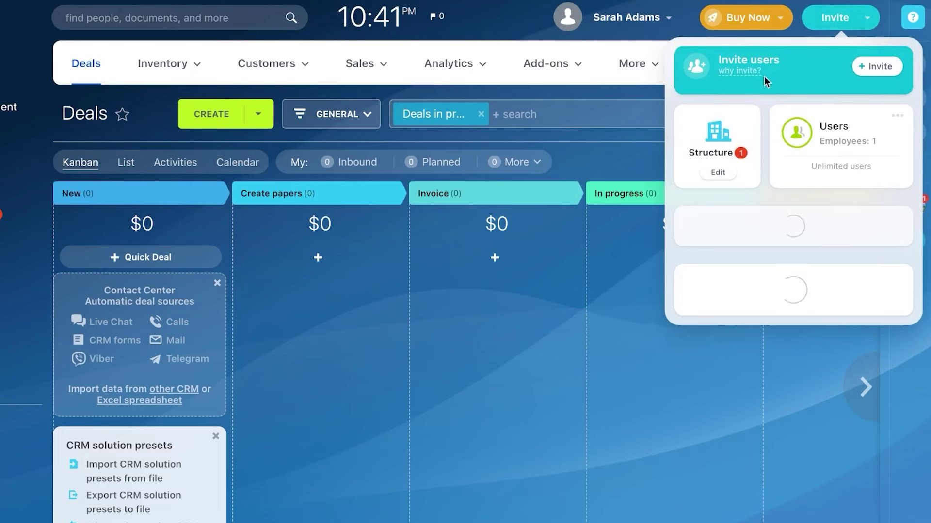
{"action": "left_click", "coordinate": [876, 67]}
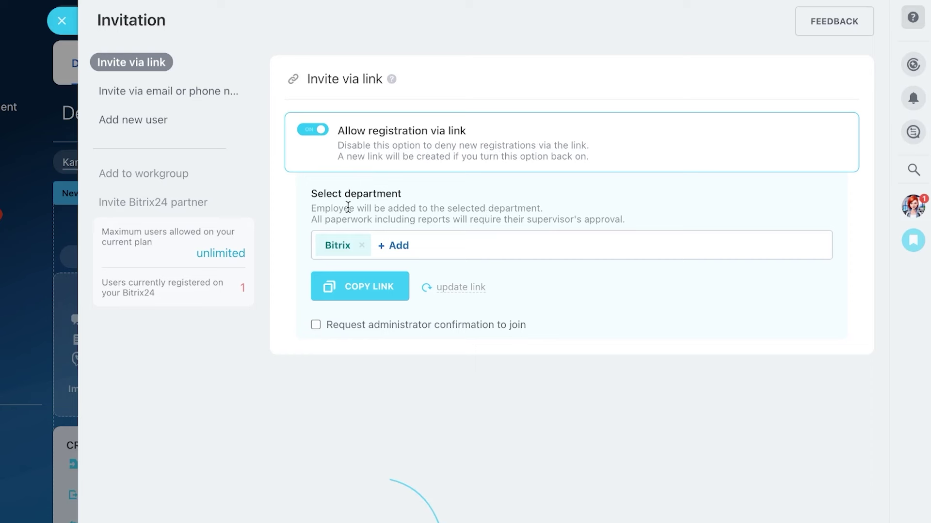
{"action": "left_click", "coordinate": [358, 283]}
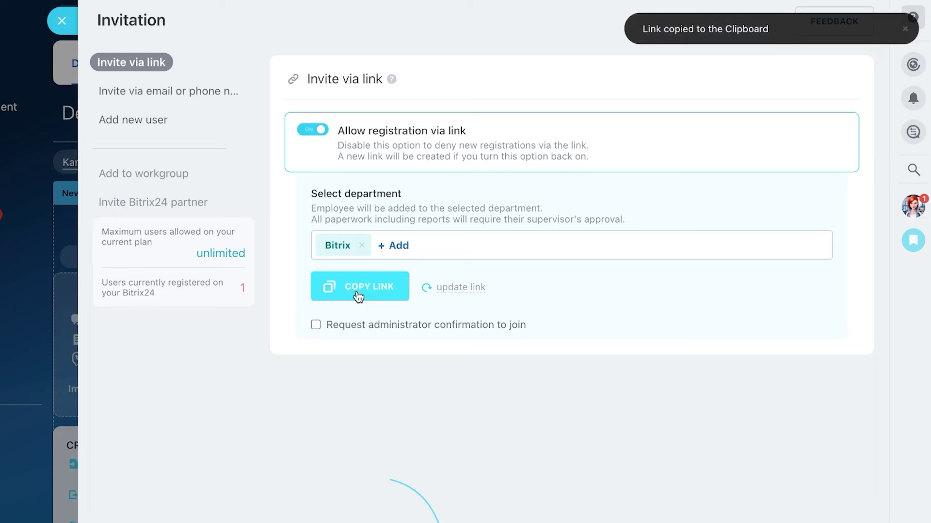
{"action": "left_click", "coordinate": [145, 99]}
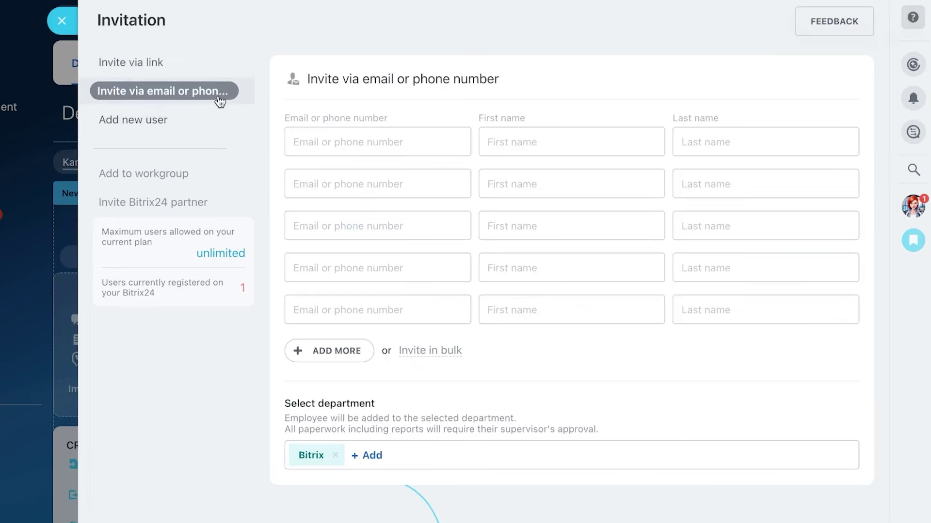
Step: Enter the first invitee's e-mail, then the second invitee's first and last name
{"action": "left_click", "coordinate": [362, 140]}
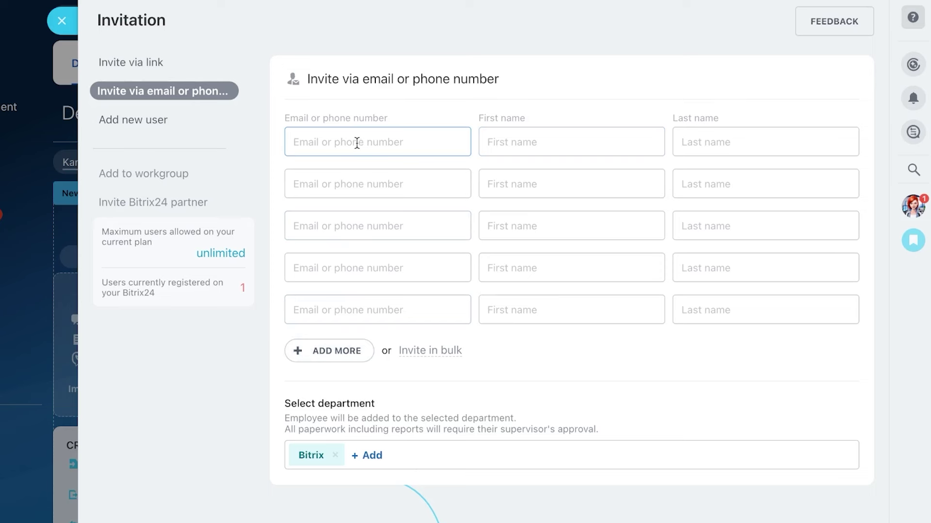
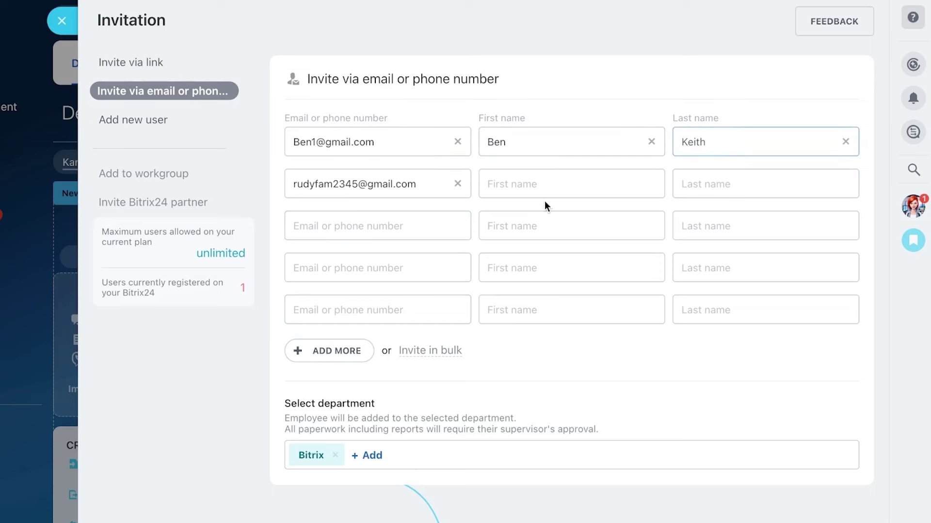
{"action": "left_click", "coordinate": [534, 189]}
{"action": "type", "text": "b"}
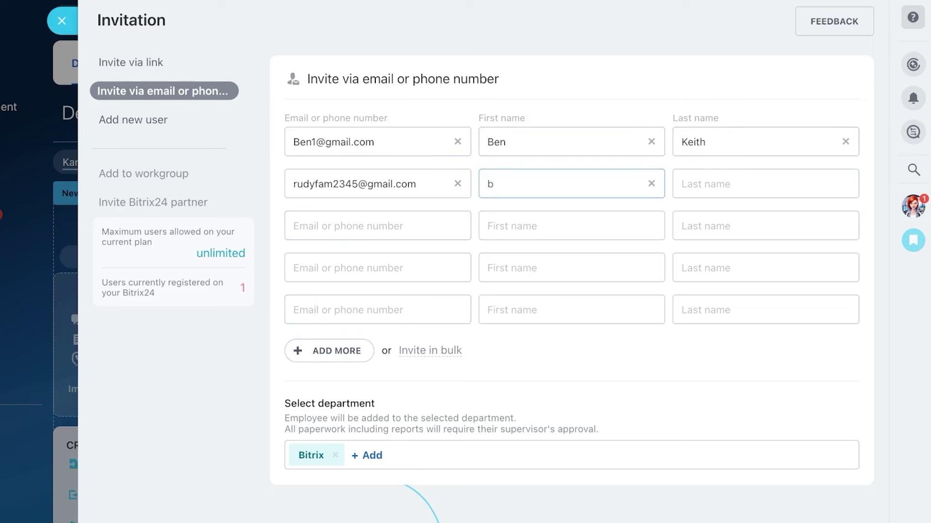
{"action": "key", "text": "BackSpace"}
{"action": "left_click", "coordinate": [681, 184]}
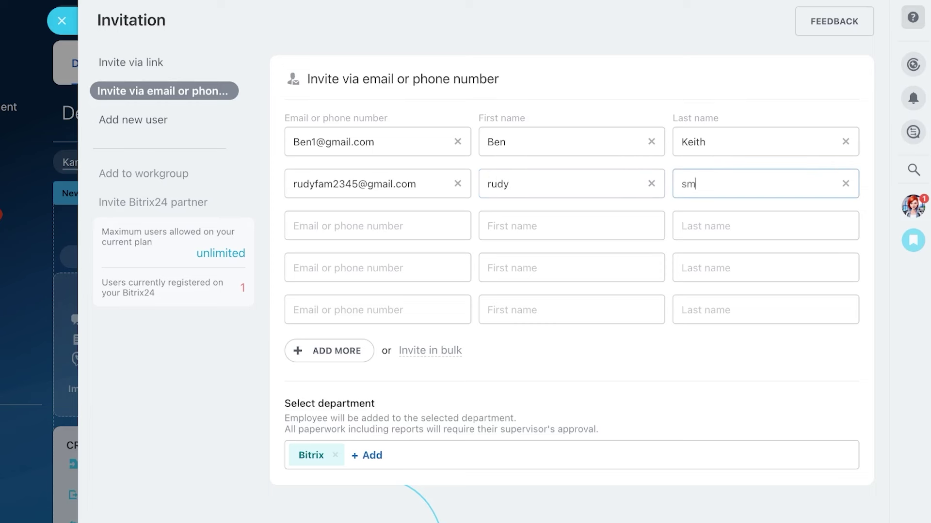
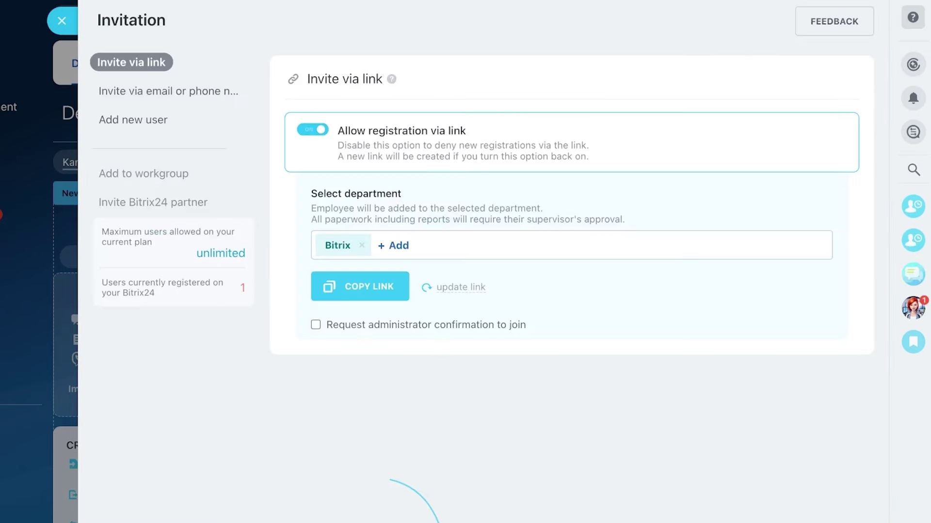
Step: View the Add new user form, then close the Invitation panel back to Deals
{"action": "left_click", "coordinate": [160, 121]}
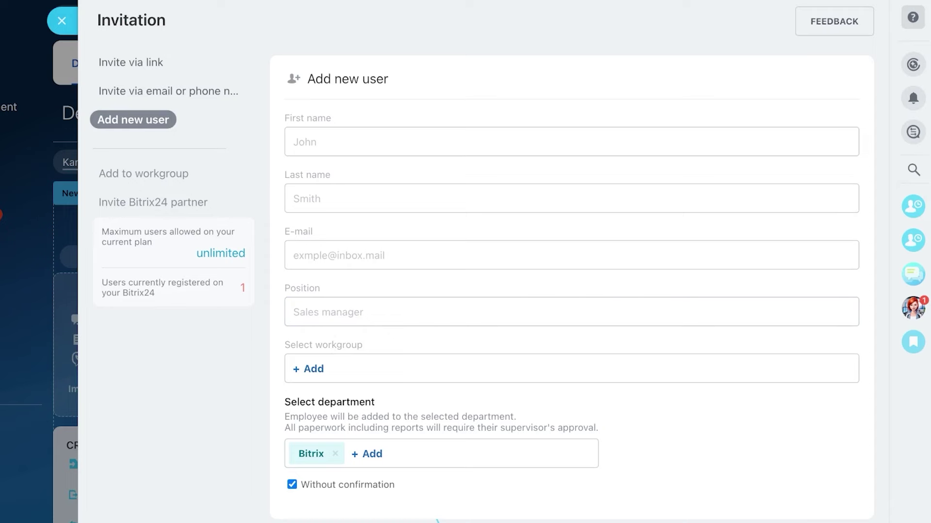
{"action": "key", "text": "Escape"}
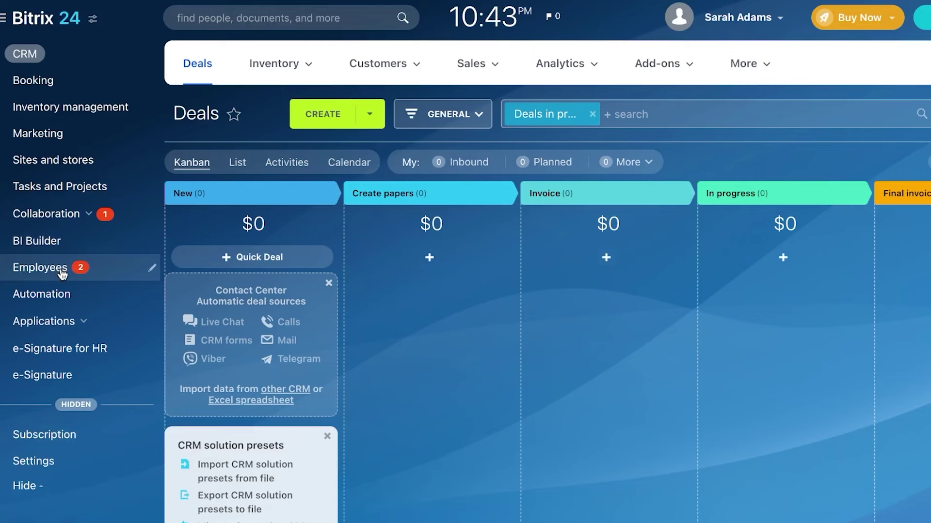
{"action": "left_click", "coordinate": [62, 273]}
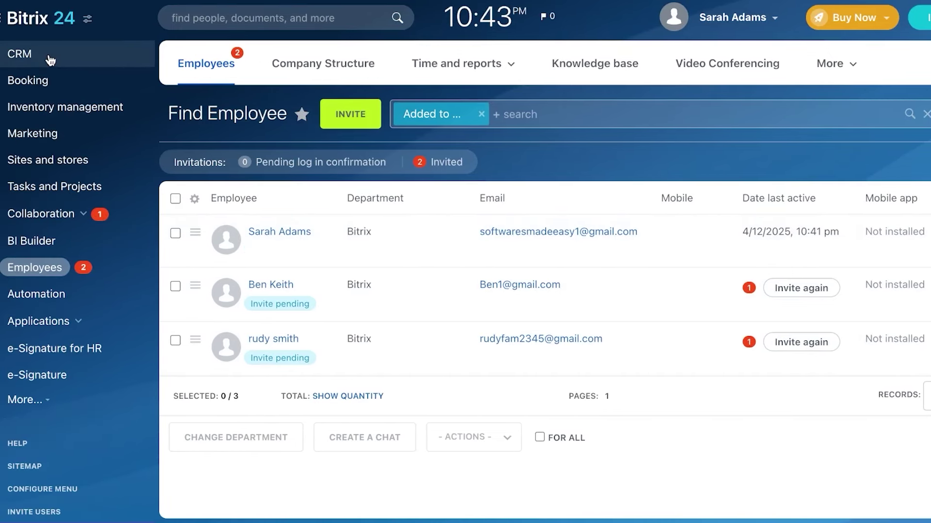
{"action": "left_click", "coordinate": [50, 59]}
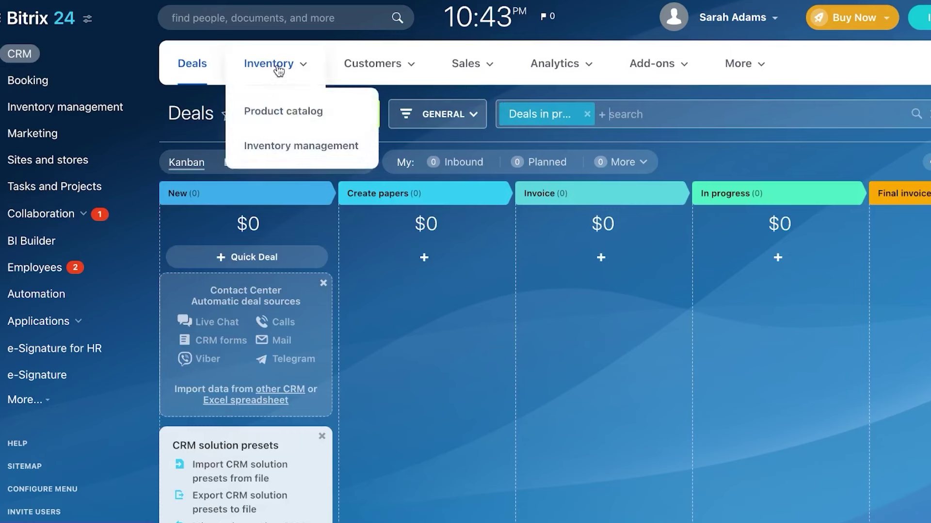
{"action": "mouse_move", "coordinate": [488, 55]}
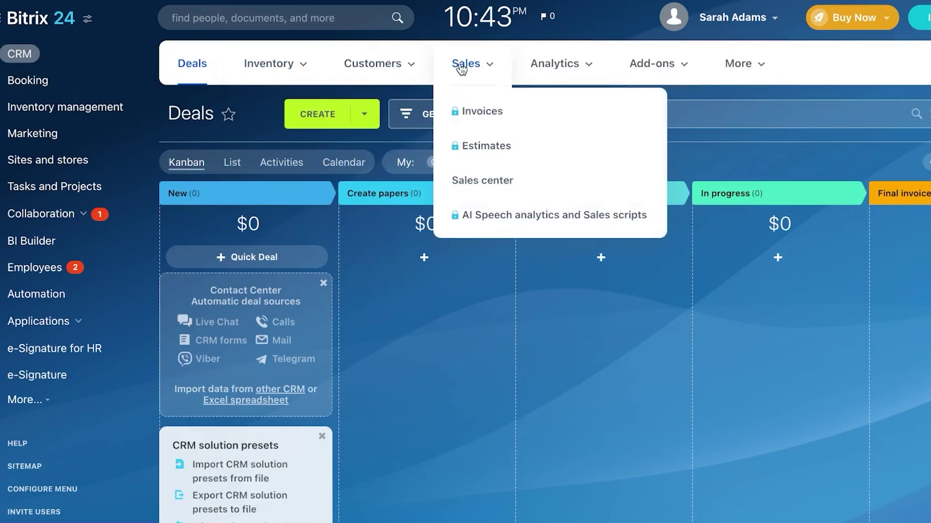
{"action": "mouse_move", "coordinate": [693, 72]}
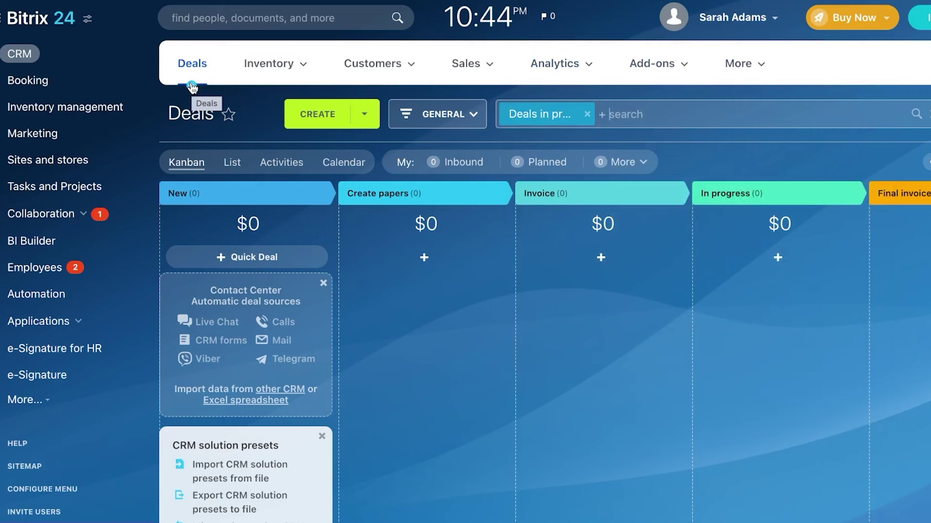
{"action": "mouse_move", "coordinate": [232, 83]}
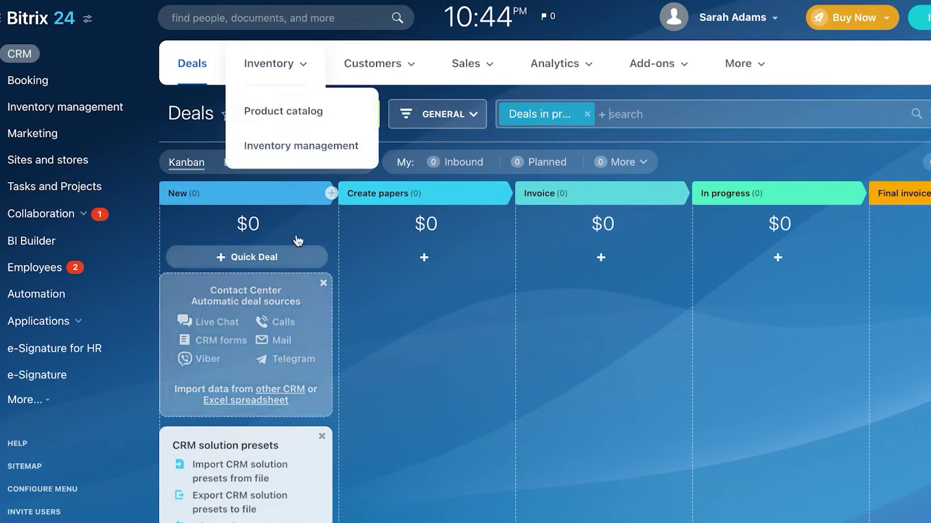
Step: Create 'Deal 1' at the New stage with amount 25,000, passing the client contact and company fields
{"action": "left_click", "coordinate": [351, 114]}
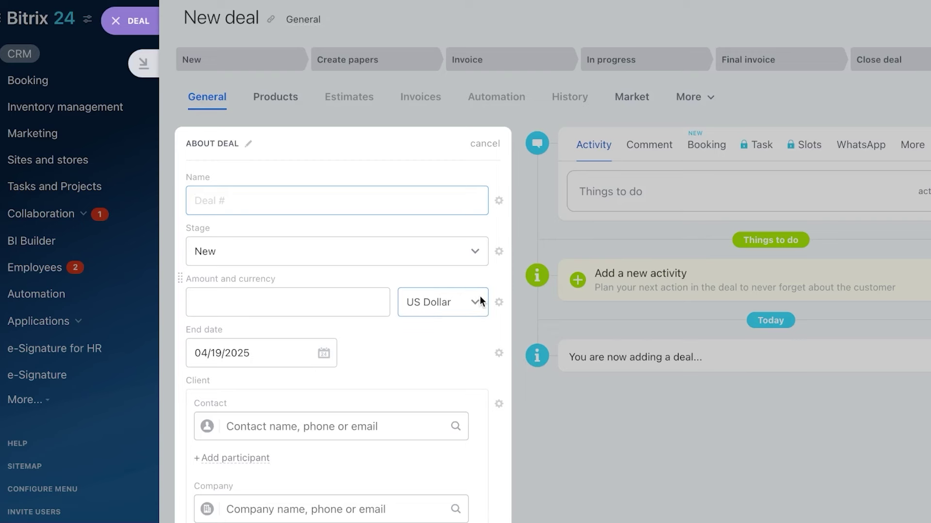
{"action": "left_click", "coordinate": [359, 200]}
{"action": "type", "text": "Deal 1"}
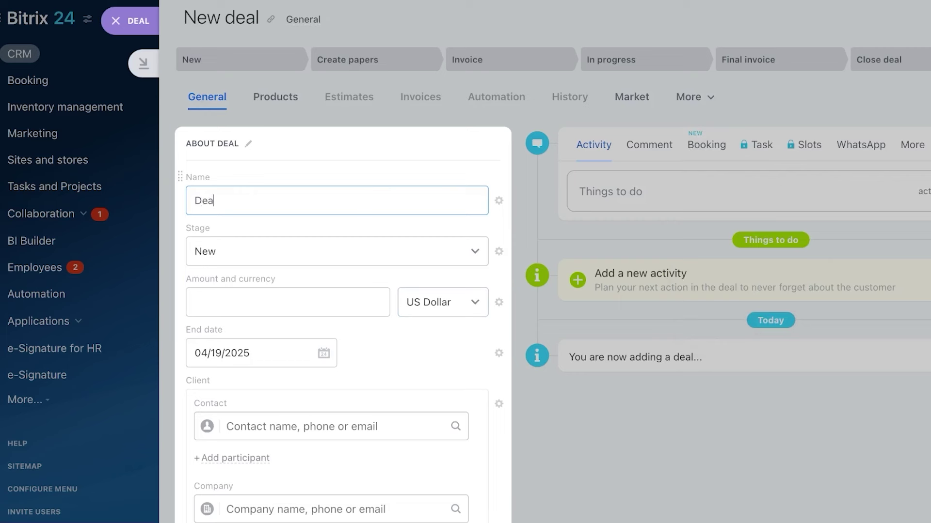
{"action": "left_click", "coordinate": [375, 263]}
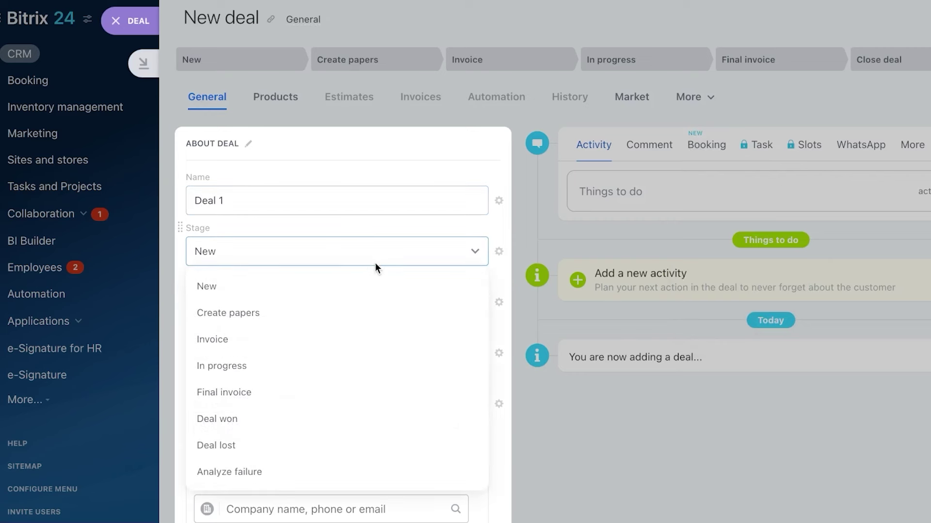
{"action": "left_click", "coordinate": [312, 287]}
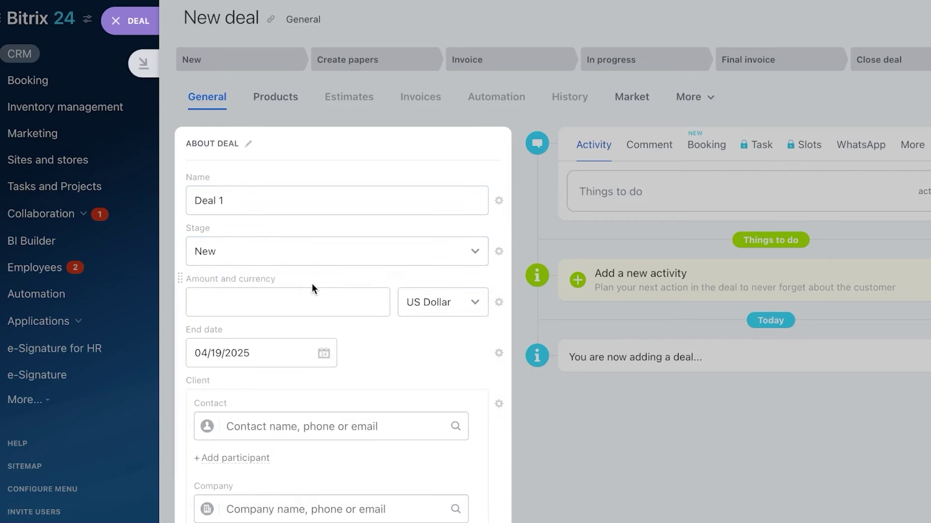
{"action": "left_click", "coordinate": [311, 304]}
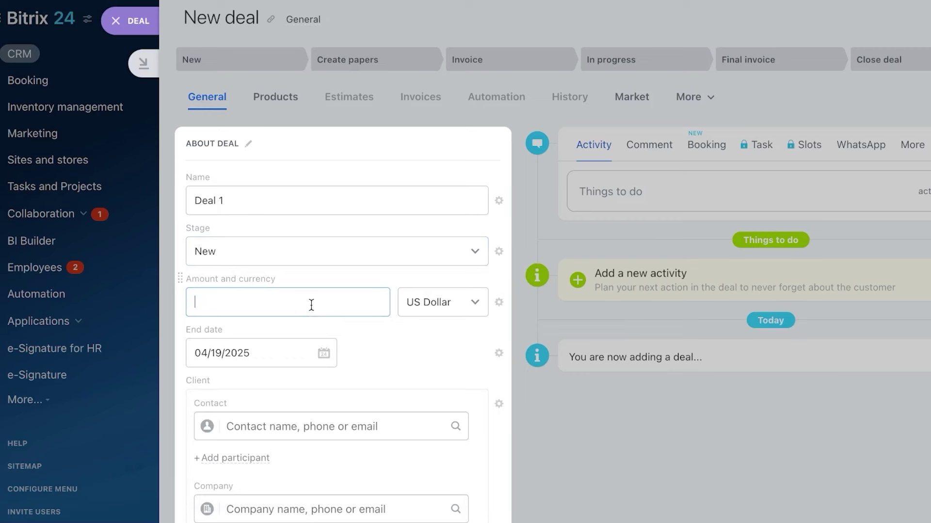
{"action": "type", "text": "25,000"}
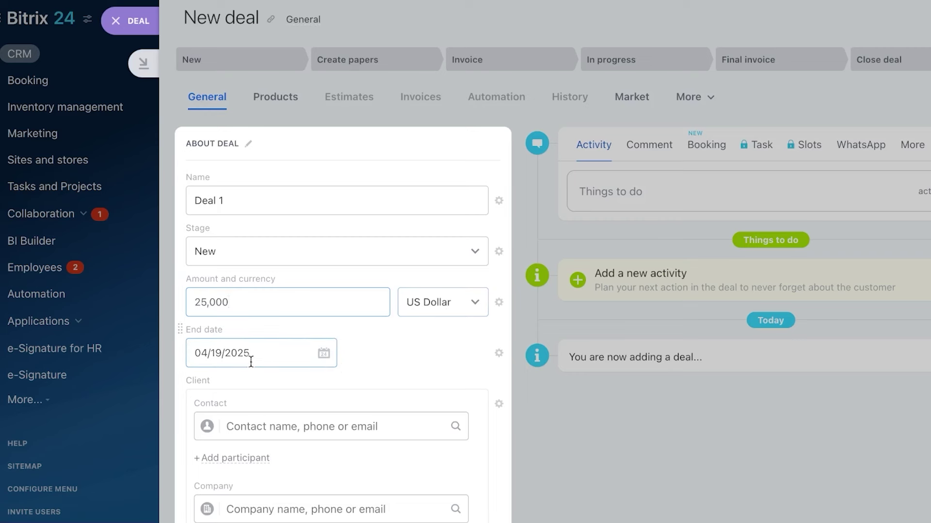
{"action": "left_click", "coordinate": [283, 424]}
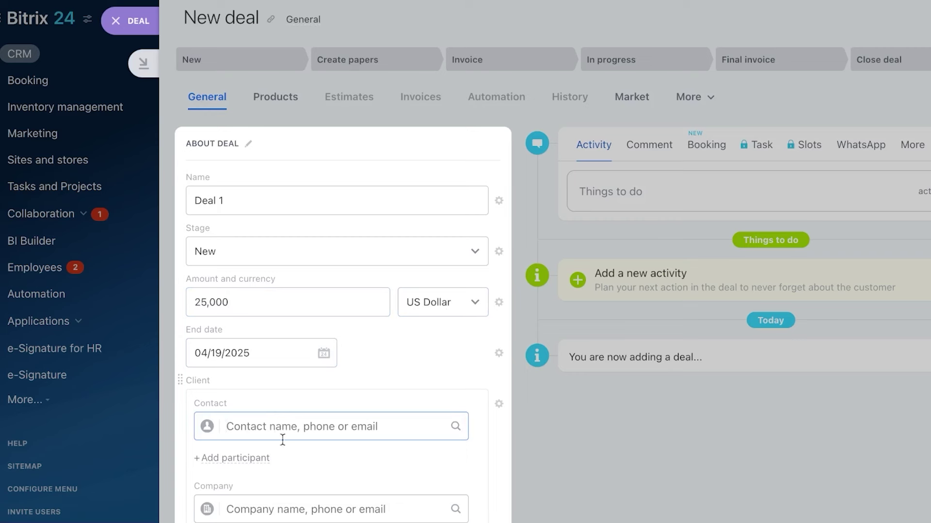
{"action": "left_click", "coordinate": [288, 506]}
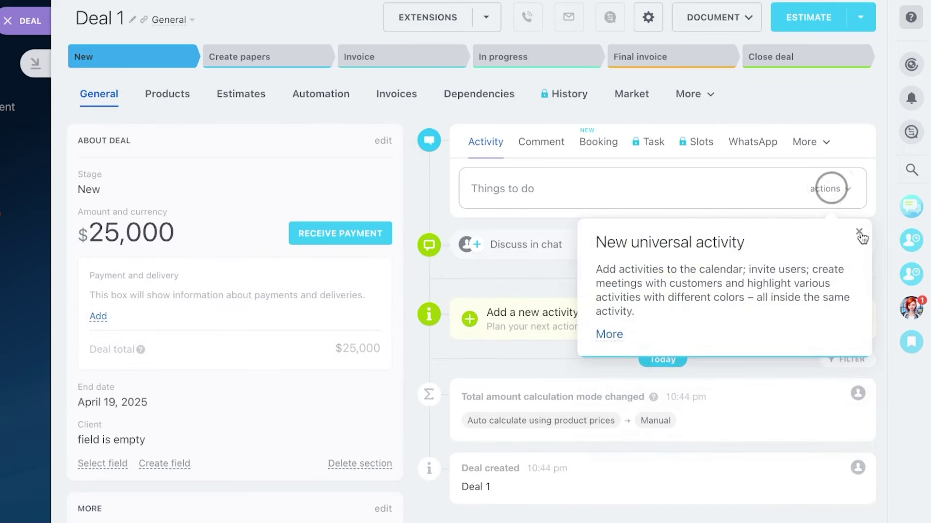
Step: Dismiss the New universal activity tip and scroll Deal 1's card down to Products
{"action": "left_click", "coordinate": [858, 231]}
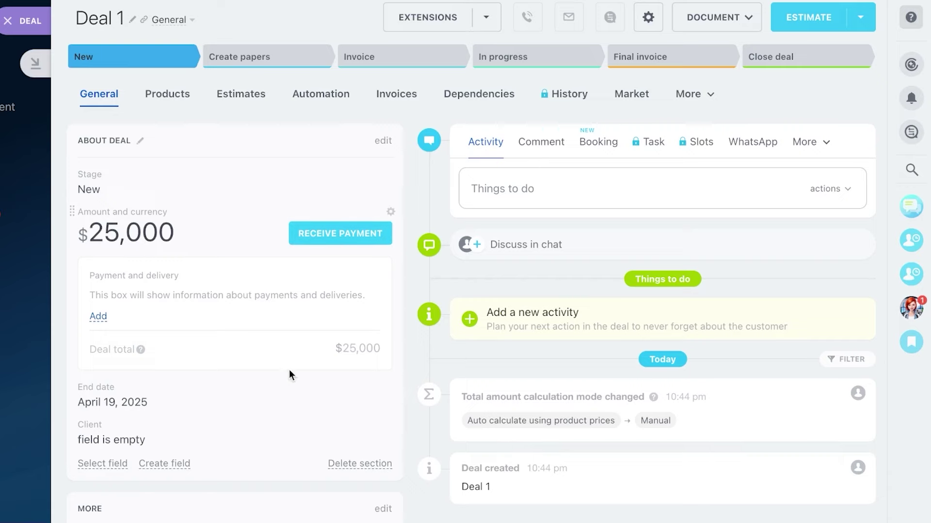
{"action": "scroll", "coordinate": [289, 371], "scroll_direction": "down", "scroll_amount": 6}
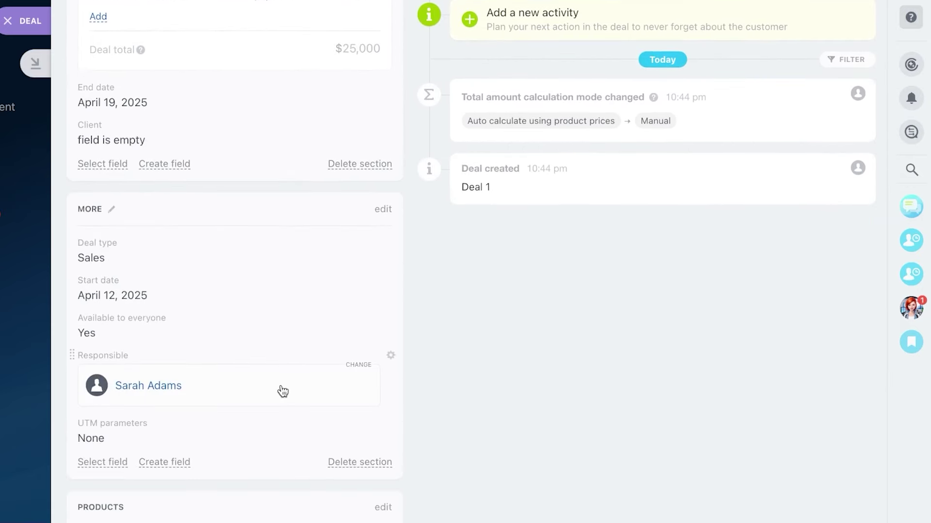
{"action": "scroll", "coordinate": [282, 391], "scroll_direction": "down", "scroll_amount": 8}
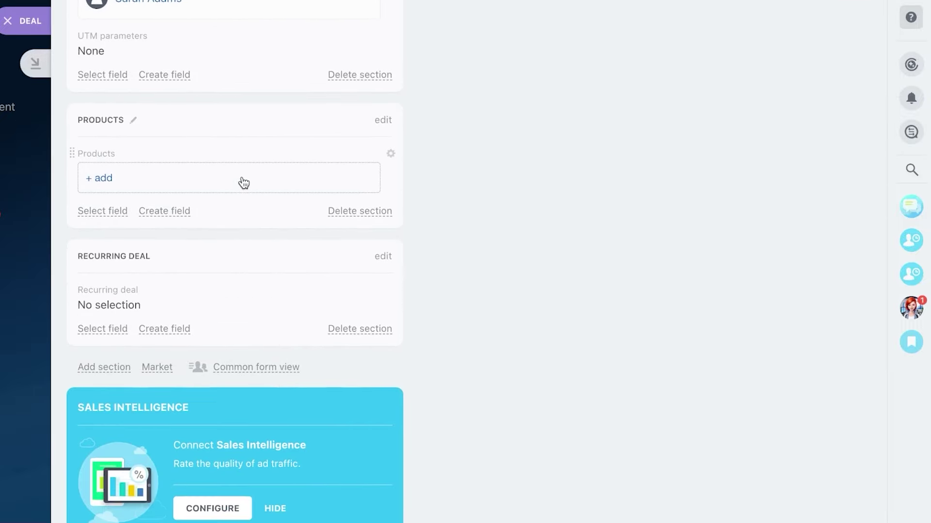
Step: Add product 'test' priced 100 to Deal 1 and recalculate the deal total automatically
{"action": "left_click", "coordinate": [244, 183]}
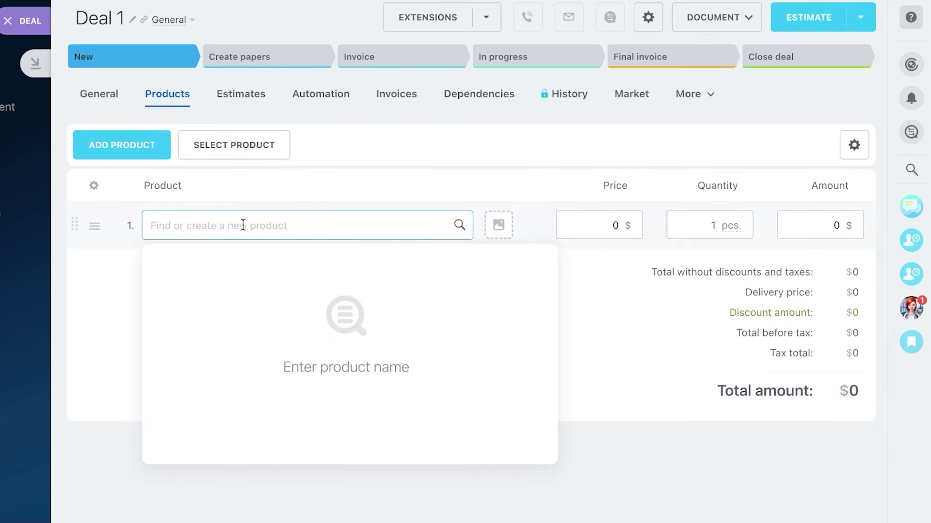
{"action": "type", "text": "test"}
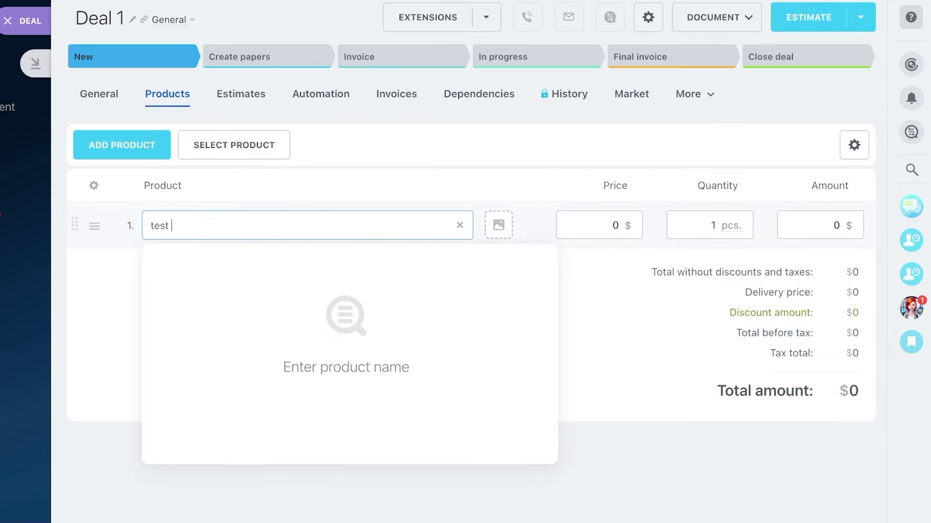
{"action": "left_click", "coordinate": [528, 487]}
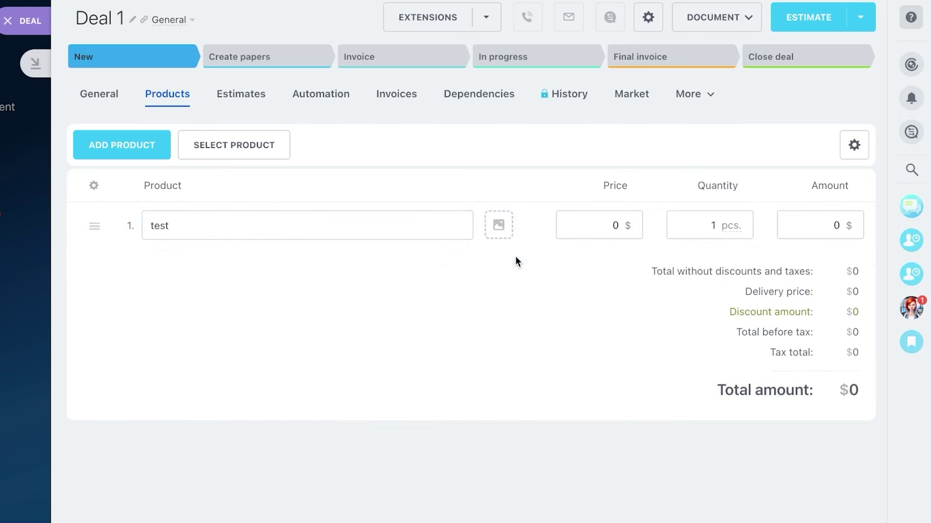
{"action": "left_click", "coordinate": [613, 223]}
{"action": "key", "text": "BackSpace"}
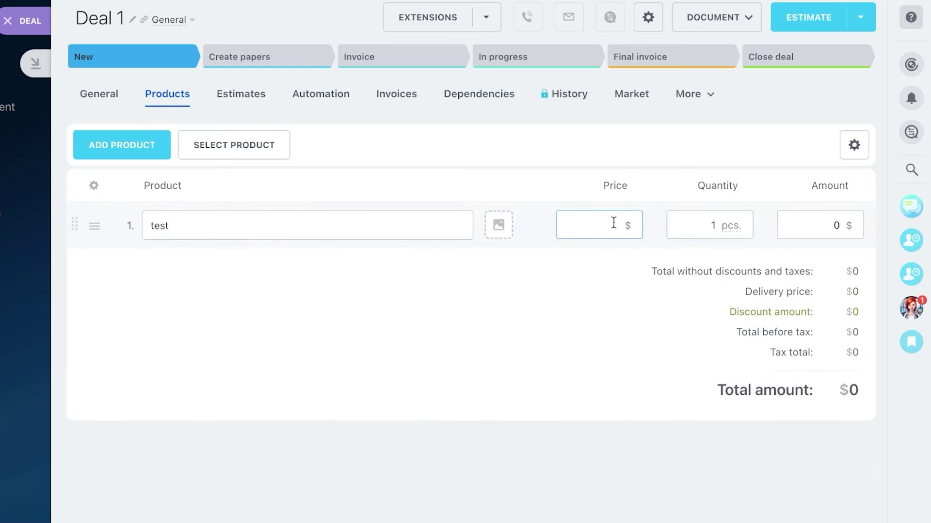
{"action": "type", "text": "100"}
{"action": "left_click", "coordinate": [675, 296]}
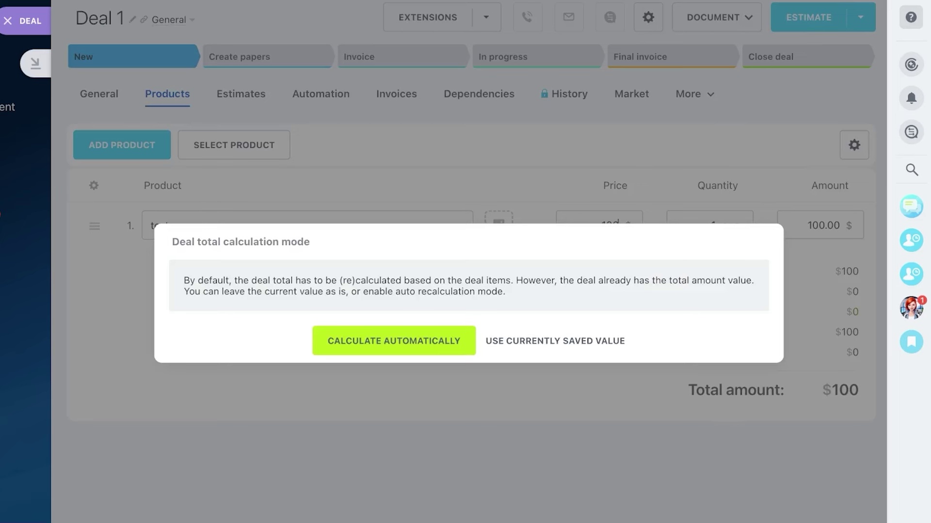
{"action": "left_click", "coordinate": [459, 346]}
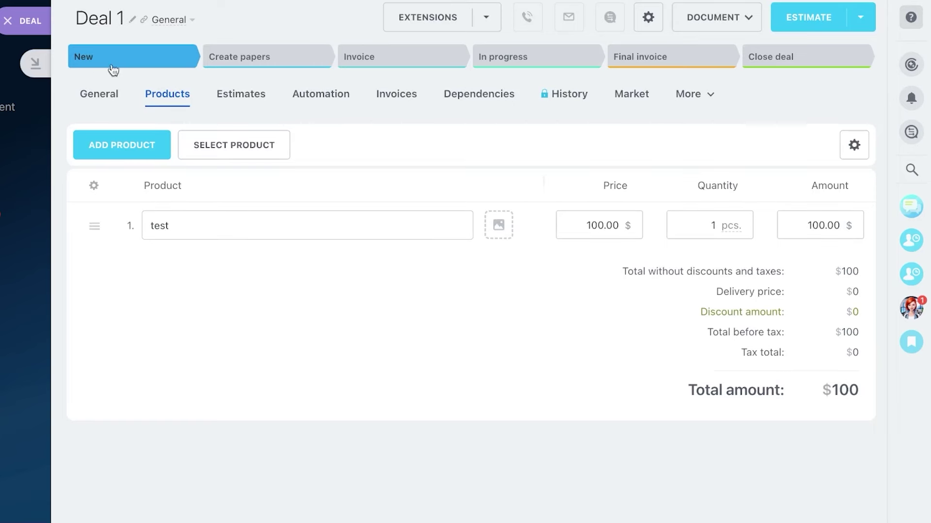
Step: Review Deal 1's general details, then return to Products showing test at 100.00 × 1
{"action": "left_click", "coordinate": [99, 95]}
{"action": "scroll", "coordinate": [199, 279], "scroll_direction": "down", "scroll_amount": 2}
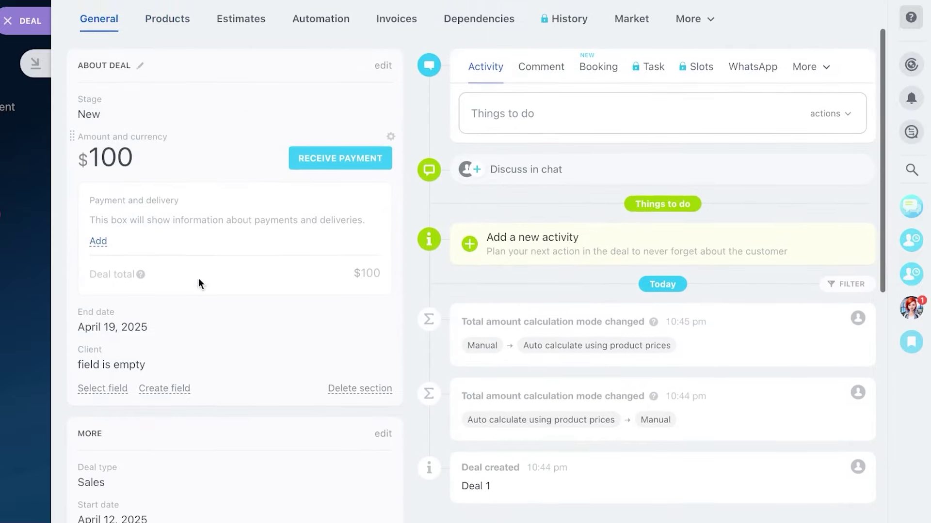
{"action": "scroll", "coordinate": [181, 120], "scroll_direction": "down", "scroll_amount": 10}
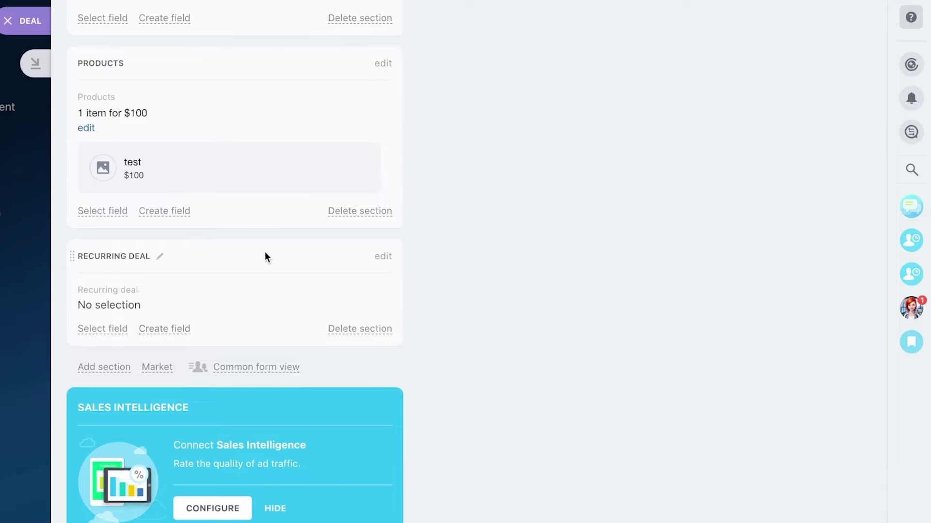
{"action": "scroll", "coordinate": [265, 251], "scroll_direction": "up", "scroll_amount": 10}
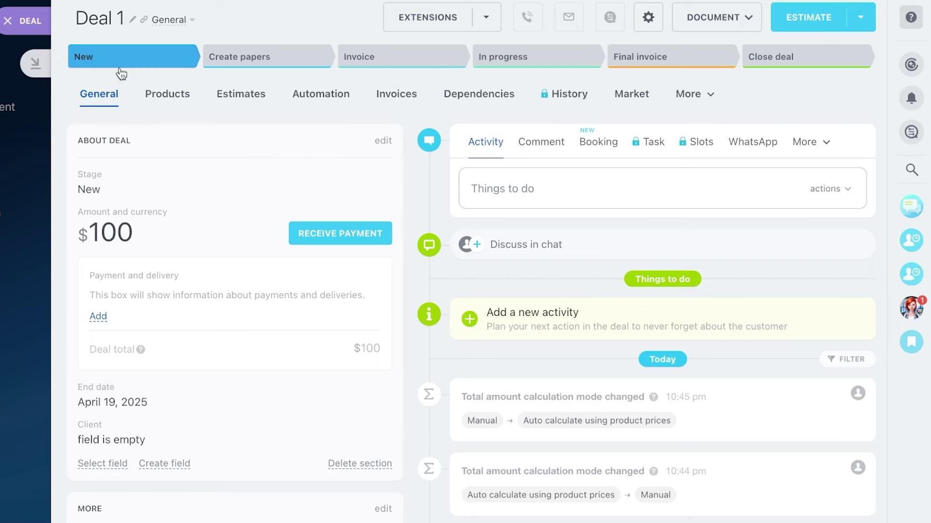
{"action": "left_click", "coordinate": [164, 97]}
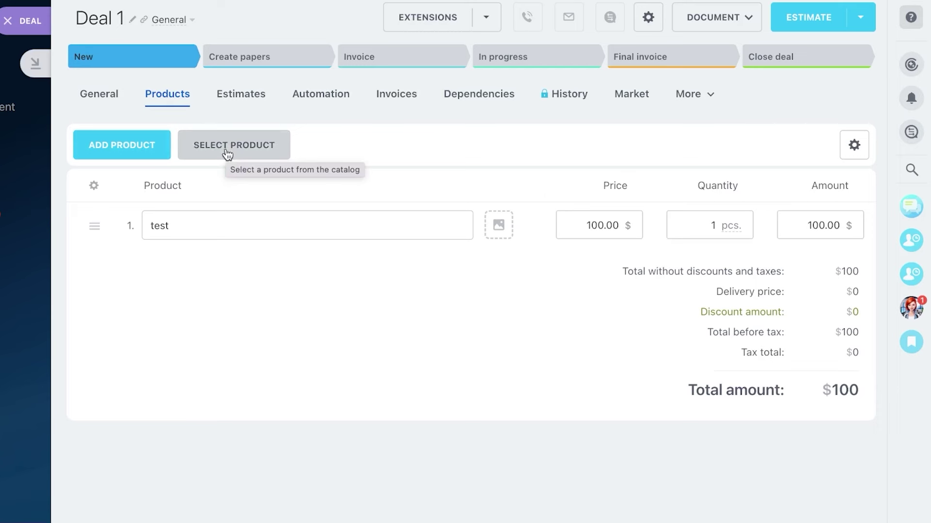
Step: Add a second estimate to Deal 1, view all its columns, then open the Automation rules
{"action": "left_click", "coordinate": [236, 101]}
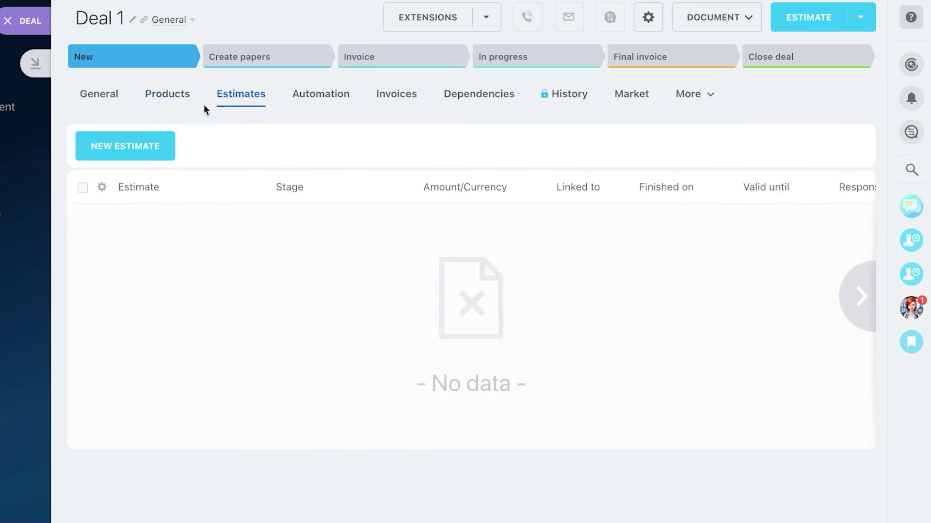
{"action": "left_click", "coordinate": [154, 147]}
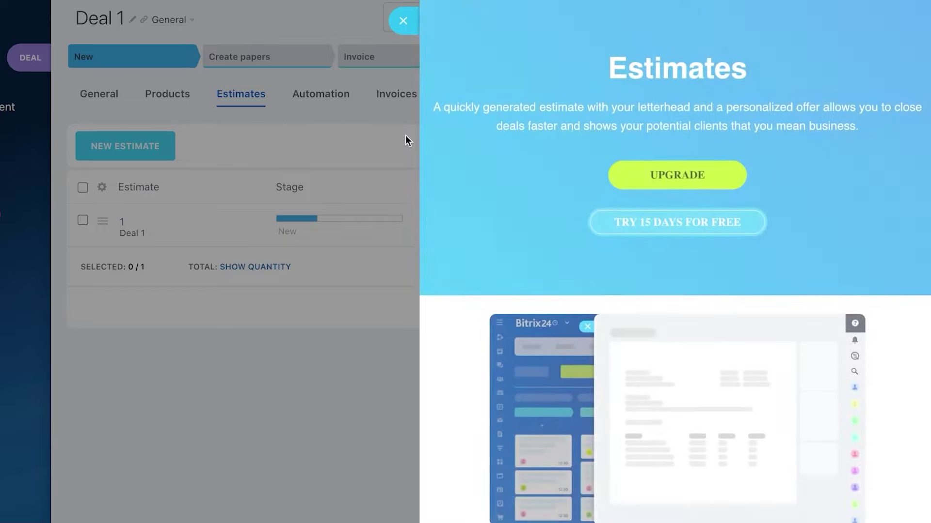
{"action": "left_click", "coordinate": [250, 146]}
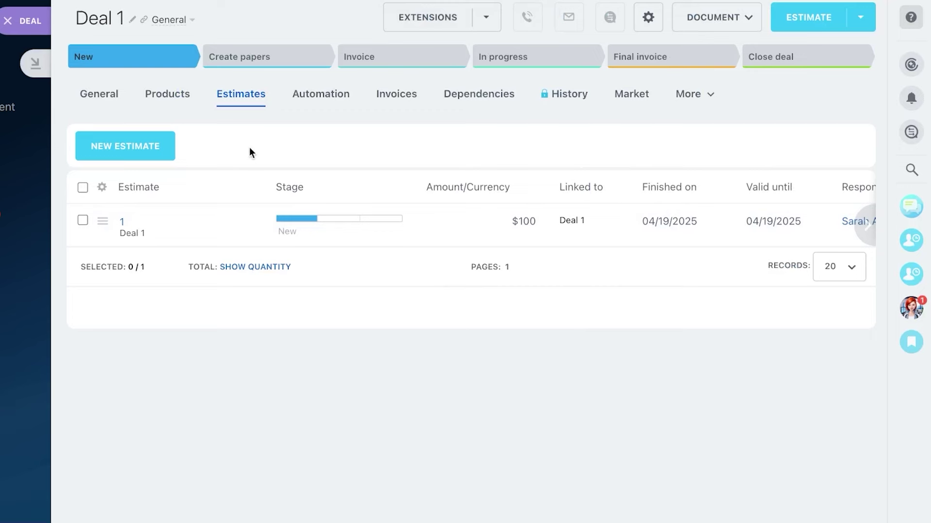
{"action": "left_click", "coordinate": [144, 159]}
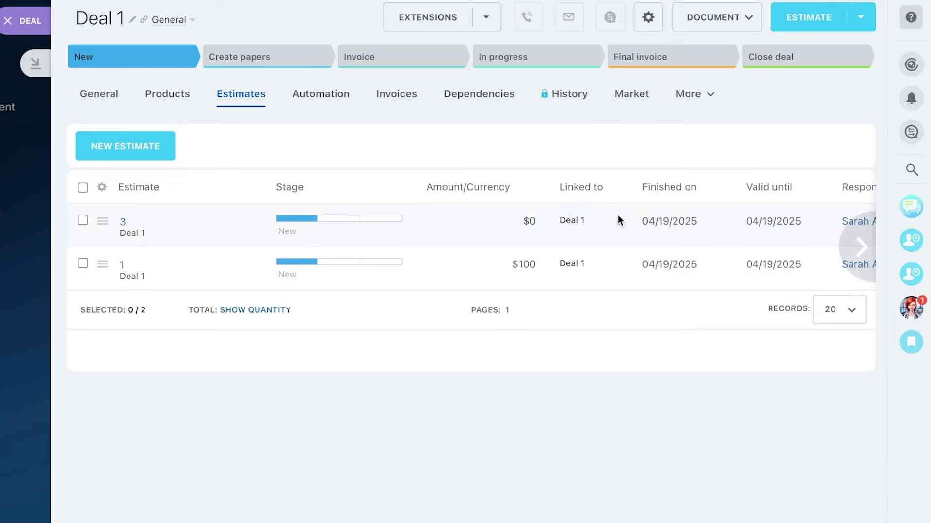
{"action": "left_click", "coordinate": [861, 247]}
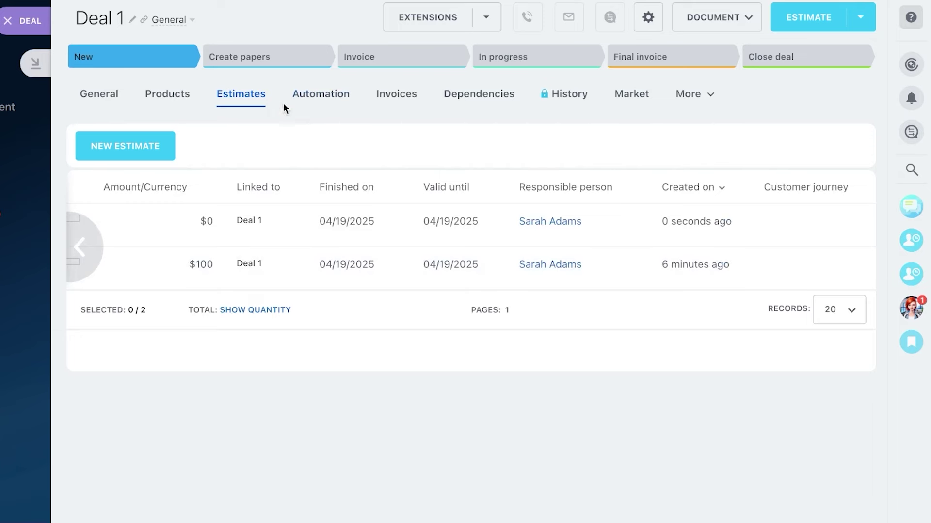
{"action": "left_click", "coordinate": [311, 99]}
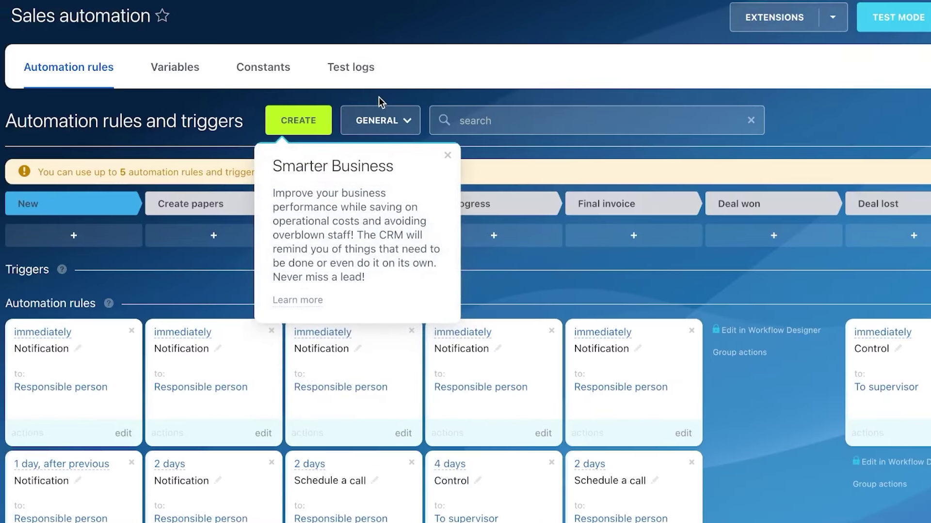
Step: Dismiss the Smarter Business tip and open the Add to stage panel for automation rules
{"action": "left_click", "coordinate": [447, 156]}
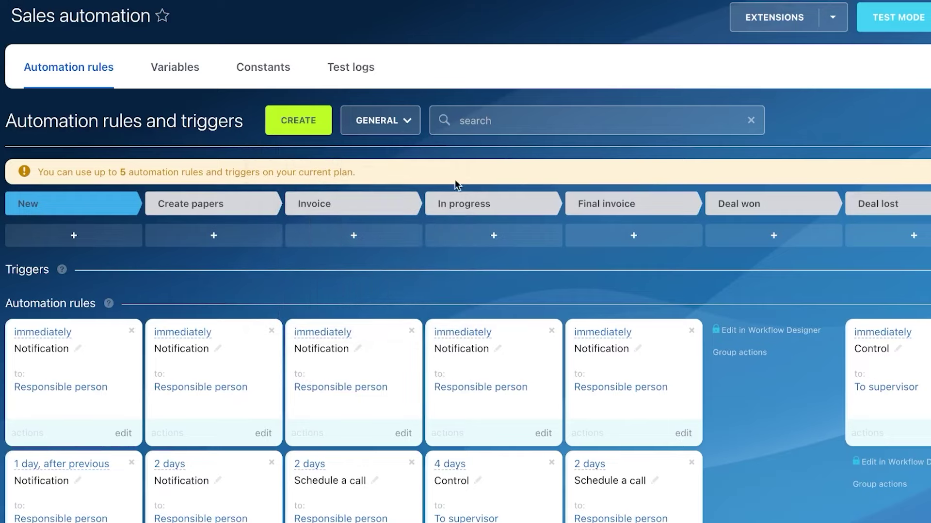
{"action": "scroll", "coordinate": [492, 290], "scroll_direction": "down", "scroll_amount": 4}
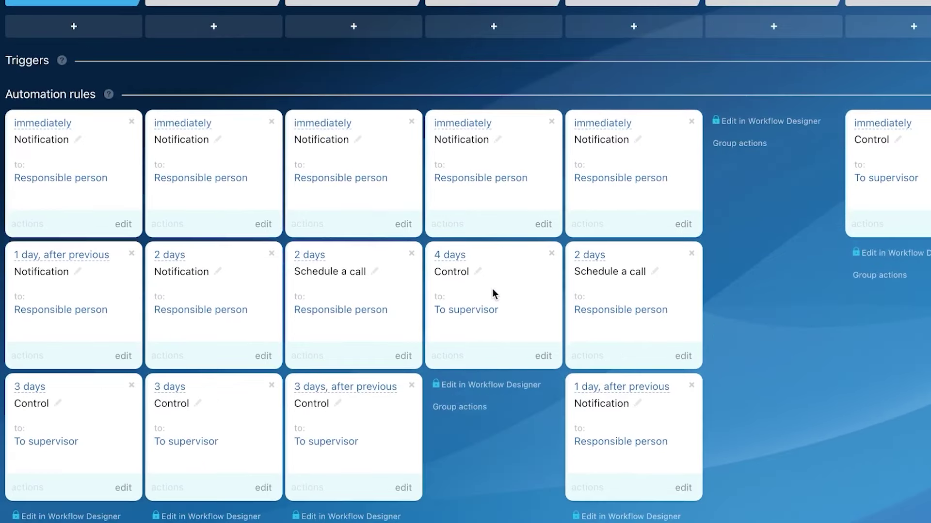
{"action": "scroll", "coordinate": [492, 289], "scroll_direction": "up", "scroll_amount": 4}
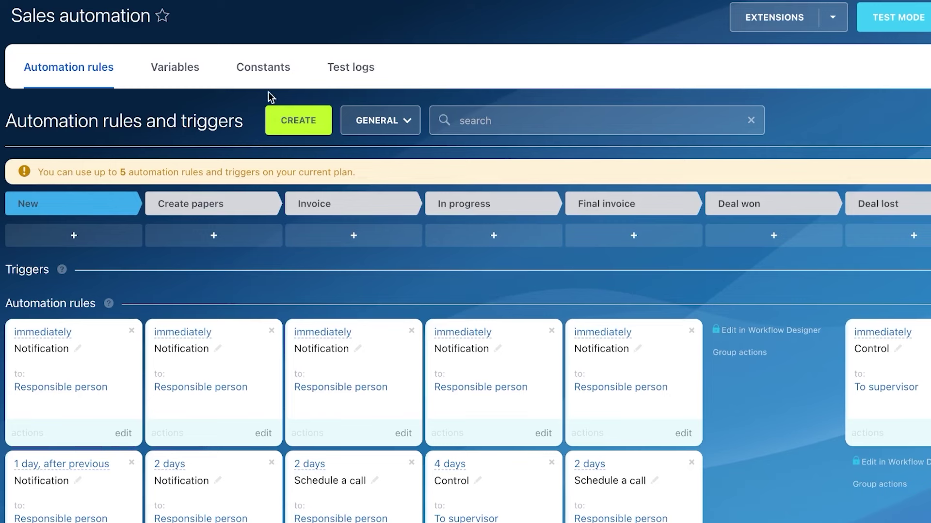
{"action": "left_click", "coordinate": [290, 119]}
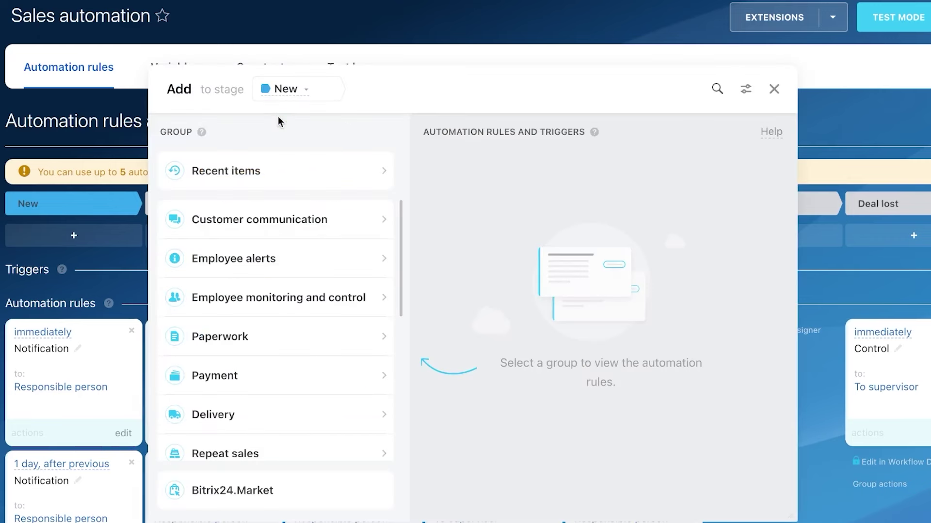
Step: Keep New as the target stage and display the Payment group's rules and triggers
{"action": "left_click", "coordinate": [306, 97]}
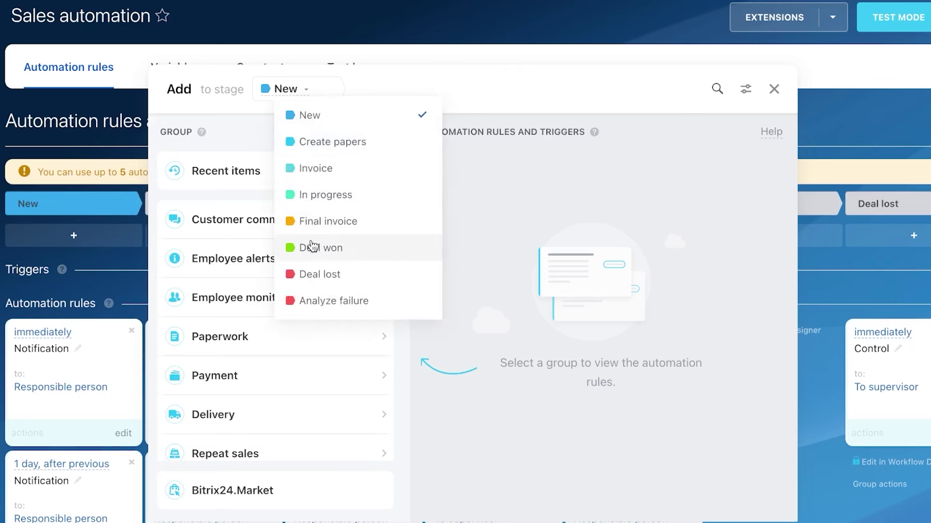
{"action": "left_click", "coordinate": [316, 119]}
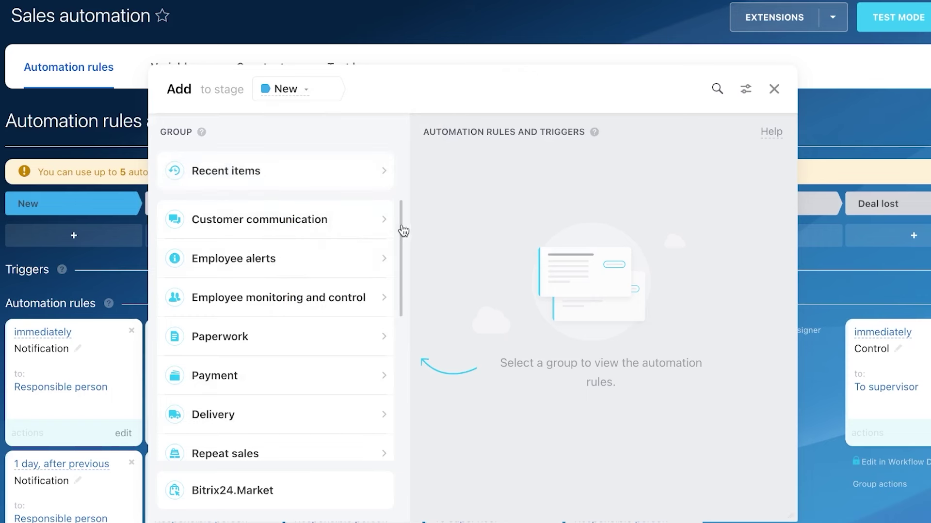
{"action": "left_click_drag", "start_coordinate": [402, 225], "coordinate": [397, 273]}
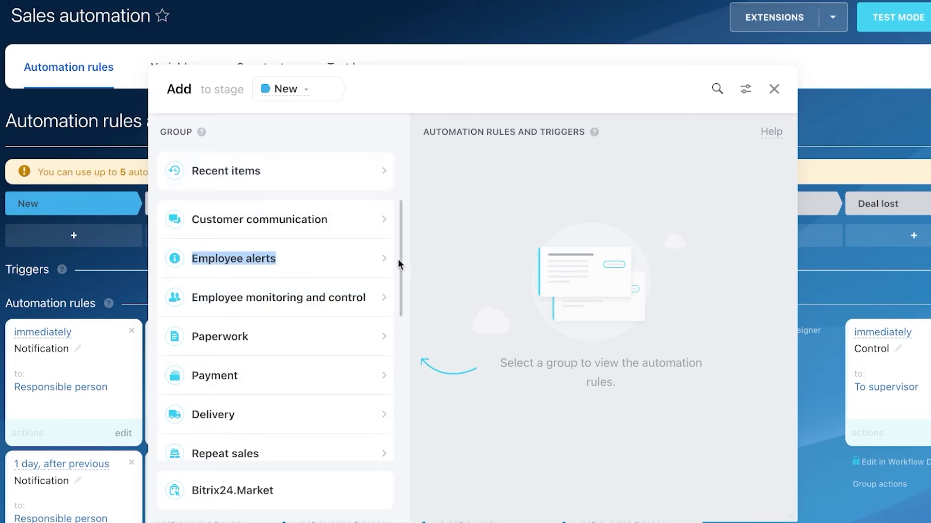
{"action": "scroll", "coordinate": [399, 291], "scroll_direction": "down", "scroll_amount": 6}
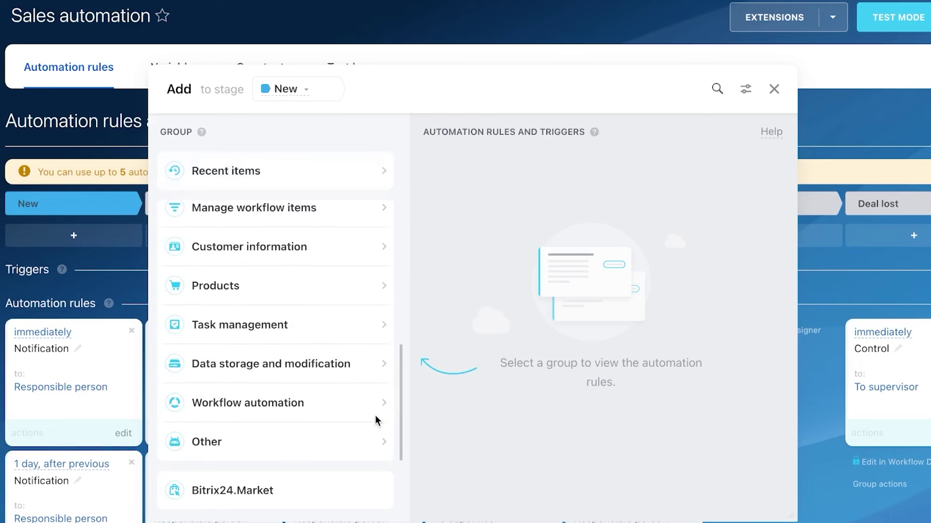
{"action": "scroll", "coordinate": [375, 388], "scroll_direction": "up", "scroll_amount": 6}
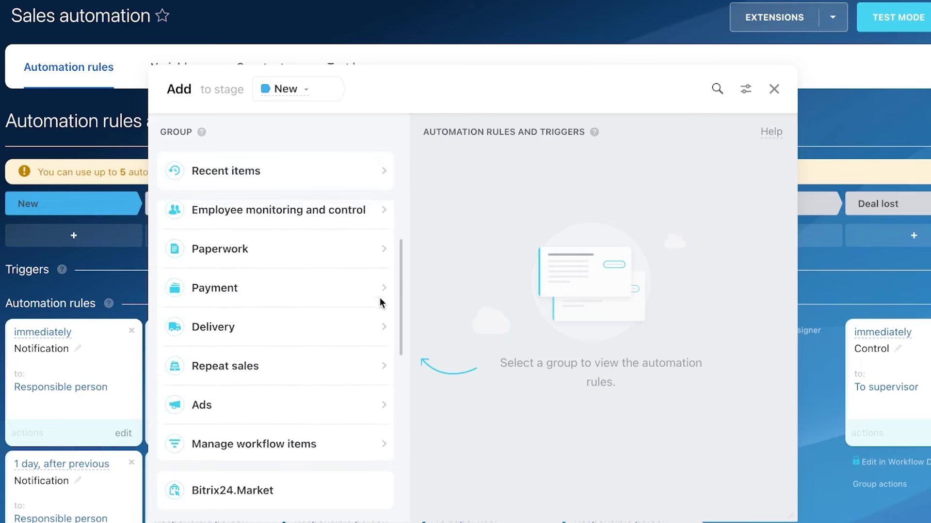
{"action": "left_click", "coordinate": [330, 332]}
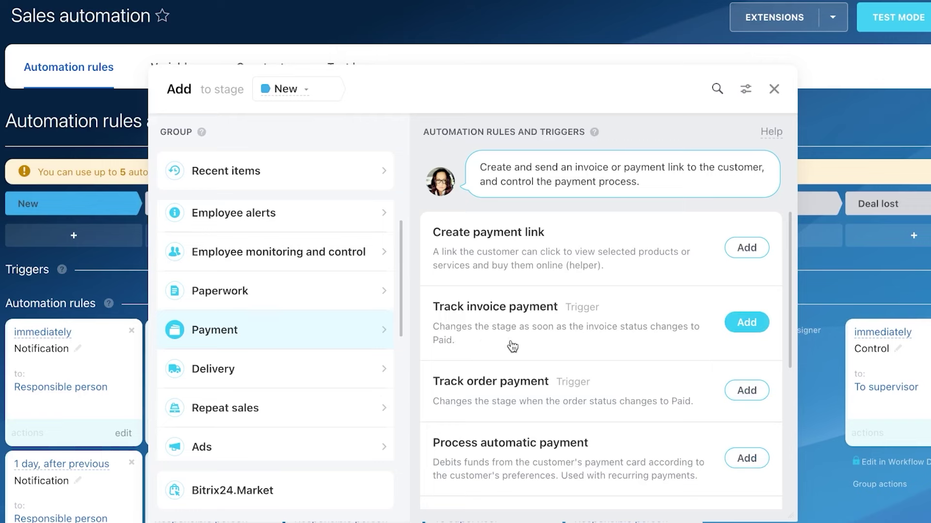
Step: Add a Track invoice payment trigger, choosing a specific employee instead of Responsible, and save
{"action": "left_click", "coordinate": [751, 327]}
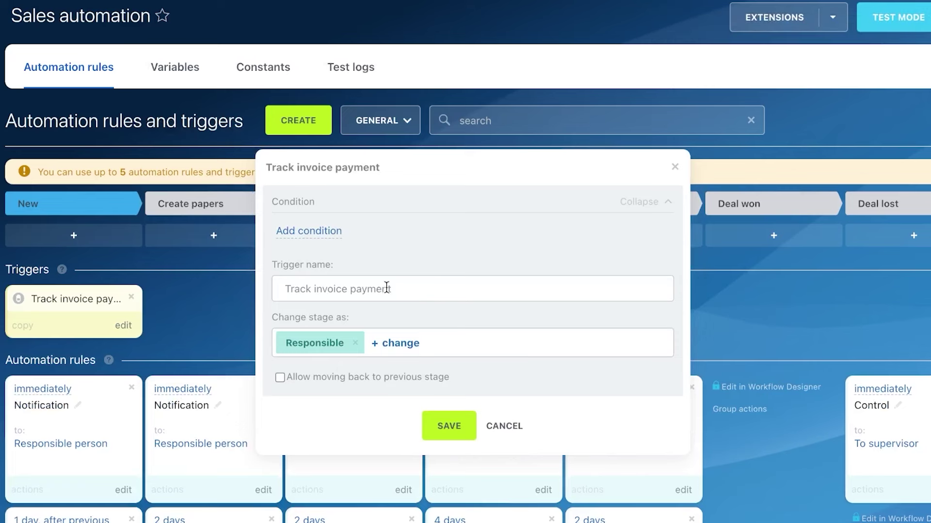
{"action": "left_click", "coordinate": [403, 291]}
{"action": "left_click", "coordinate": [396, 344]}
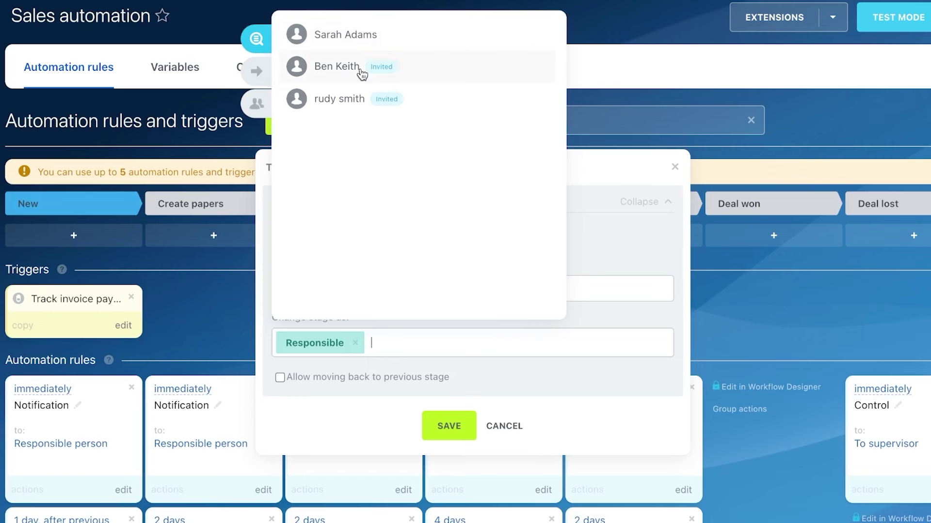
{"action": "left_click", "coordinate": [351, 39]}
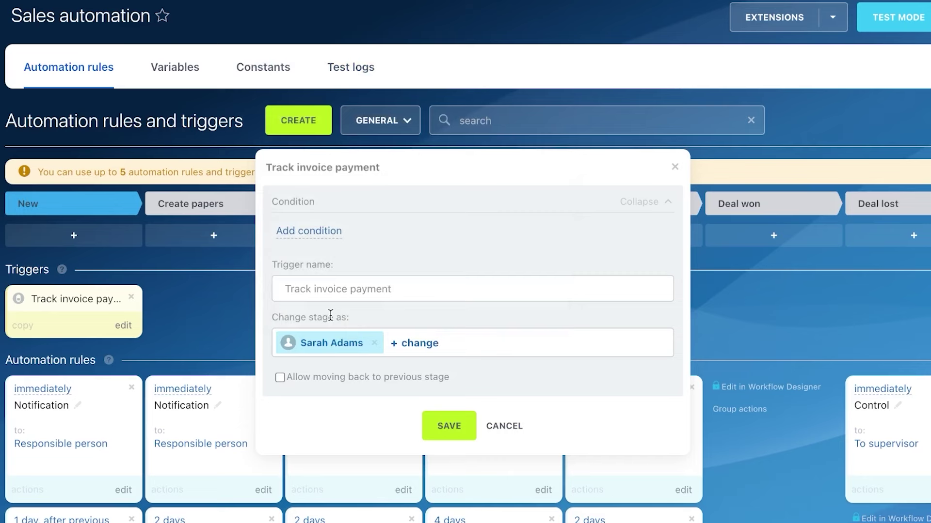
{"action": "left_click", "coordinate": [427, 427]}
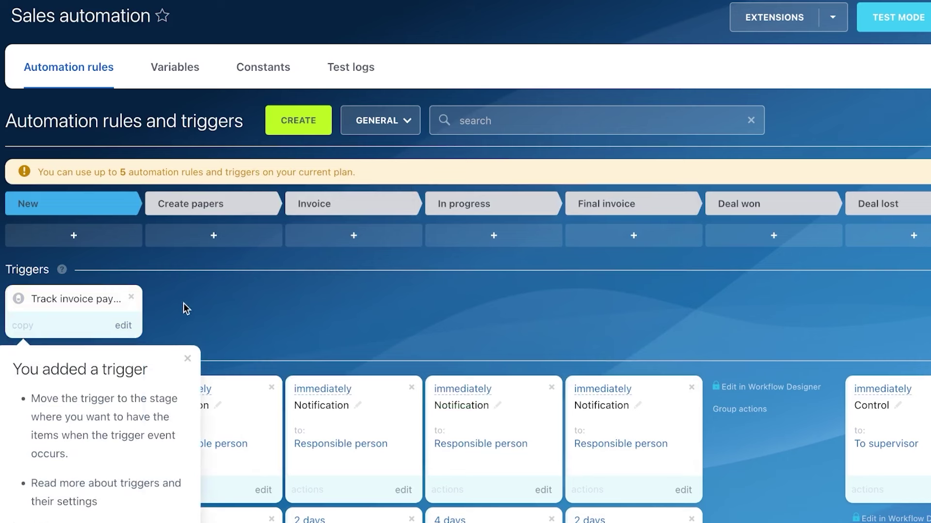
Step: Dismiss the trigger-added tip, then reopen the trigger settings and close them unchanged
{"action": "left_click", "coordinate": [188, 358]}
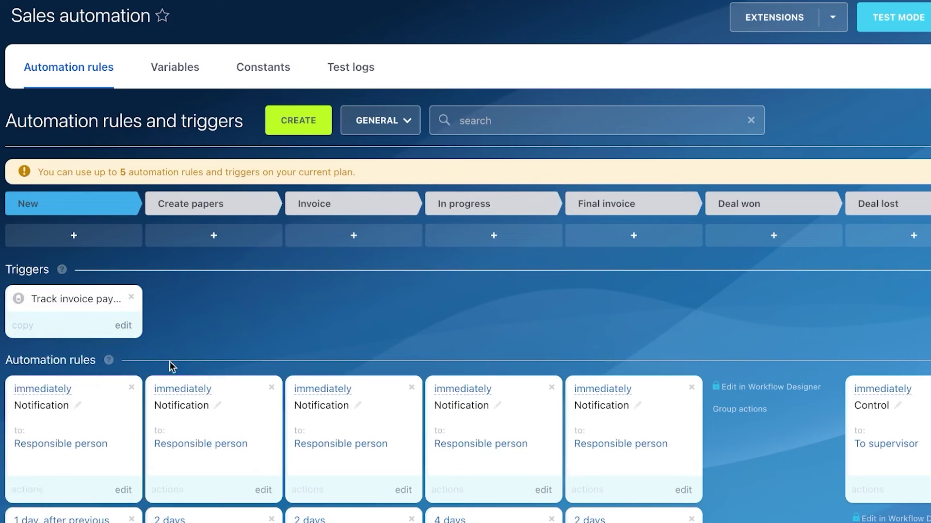
{"action": "left_click", "coordinate": [124, 327]}
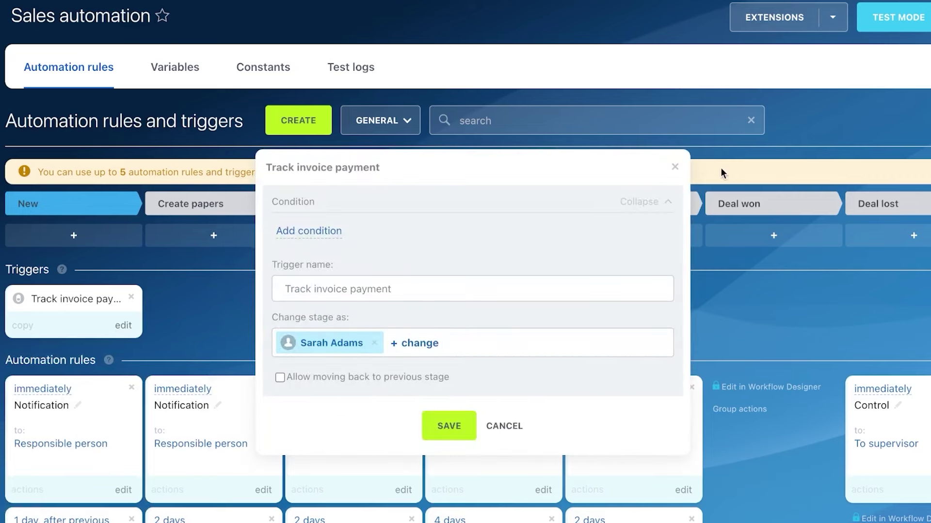
{"action": "left_click", "coordinate": [675, 167]}
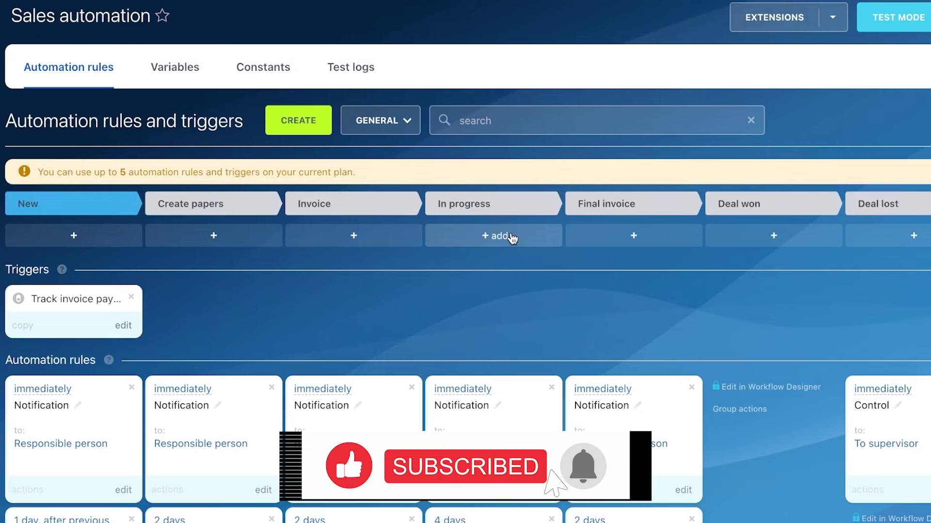
Step: Add a Send email to customer rule to In progress, changing its delay from 4 to 2 days
{"action": "left_click", "coordinate": [490, 237]}
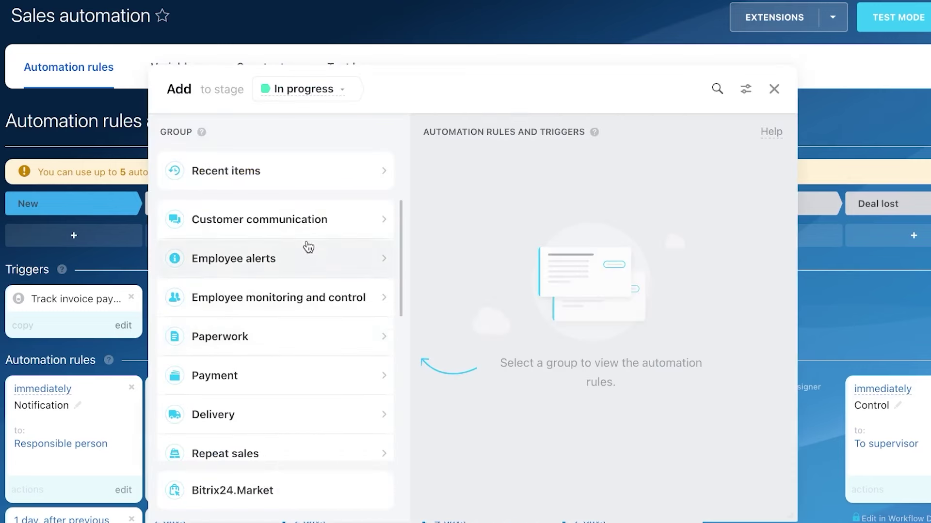
{"action": "left_click", "coordinate": [307, 220]}
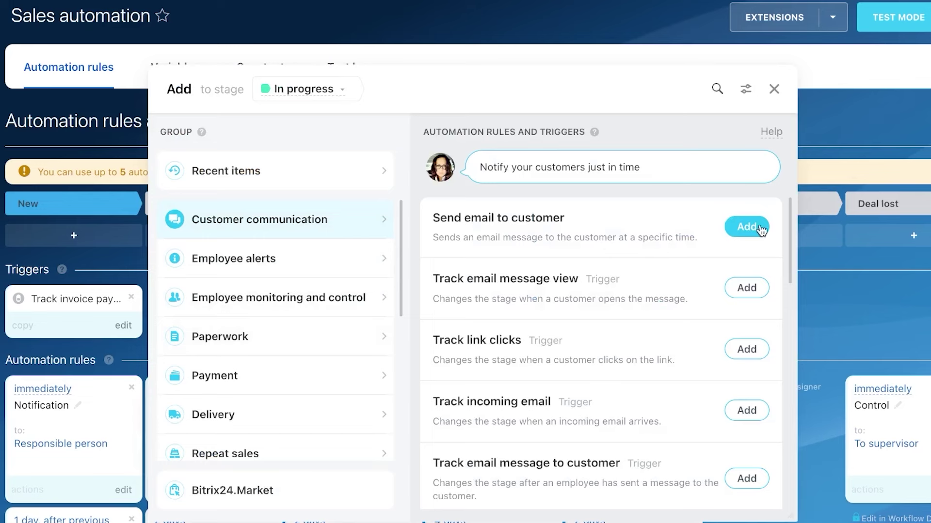
{"action": "left_click", "coordinate": [745, 230]}
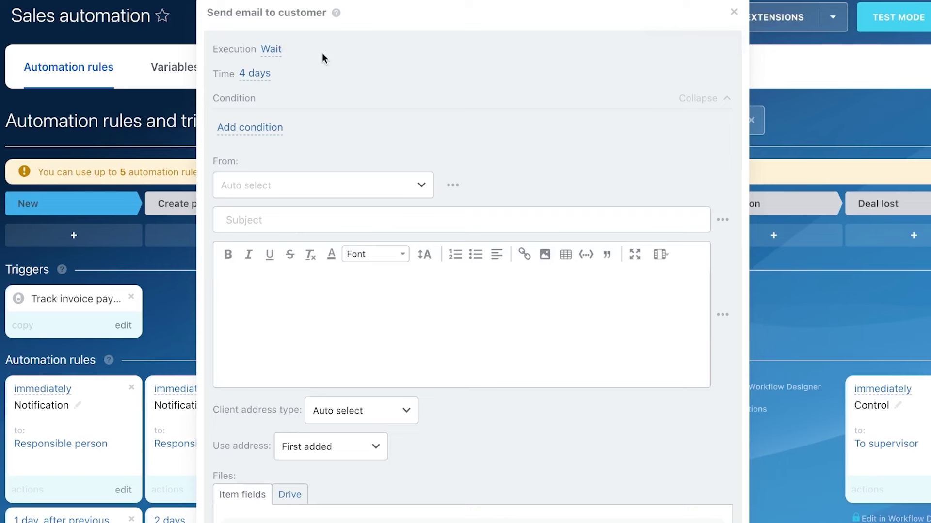
{"action": "left_click", "coordinate": [257, 73]}
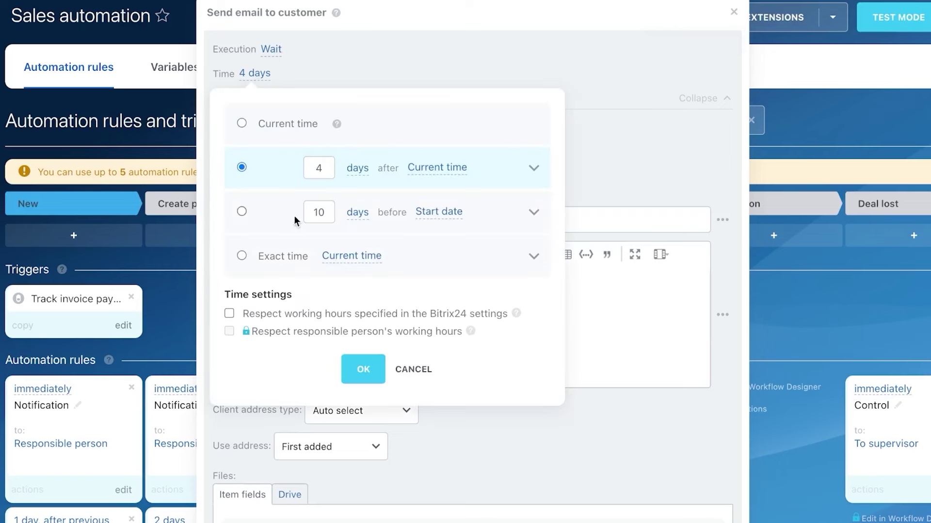
{"action": "left_click", "coordinate": [324, 167]}
{"action": "key", "text": "BackSpace"}
{"action": "type", "text": "2"}
{"action": "left_click", "coordinate": [362, 370]}
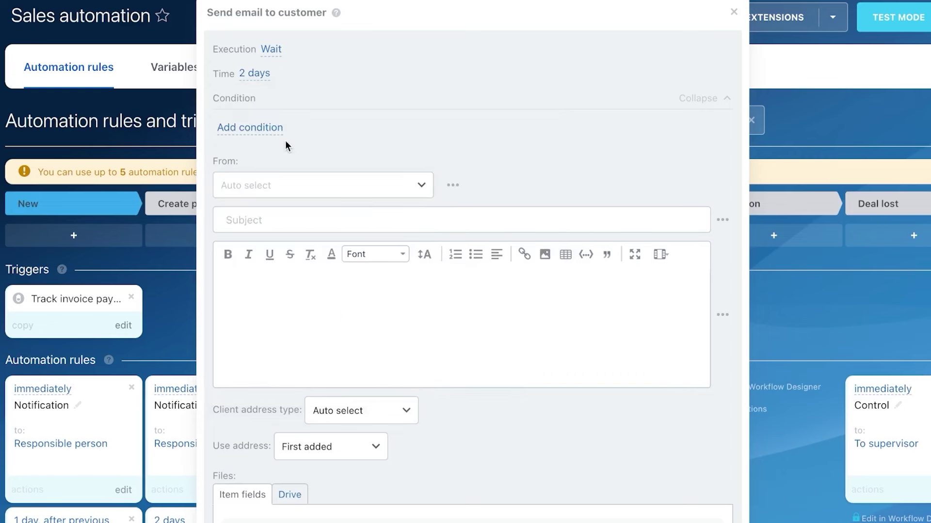
Step: Add the condition 'CRM item ID not empty', keep the sender on Auto select, and save the rule
{"action": "left_click", "coordinate": [259, 129]}
{"action": "left_click", "coordinate": [258, 132]}
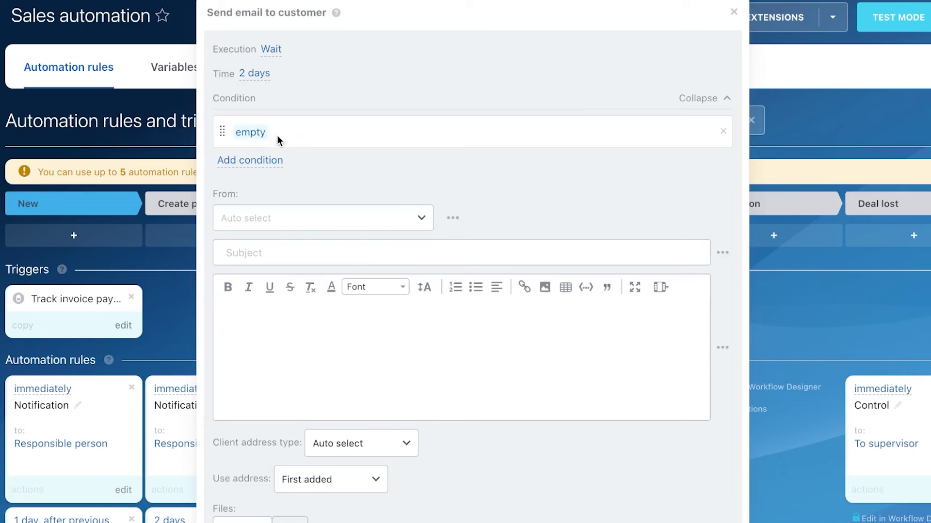
{"action": "left_click", "coordinate": [328, 254]}
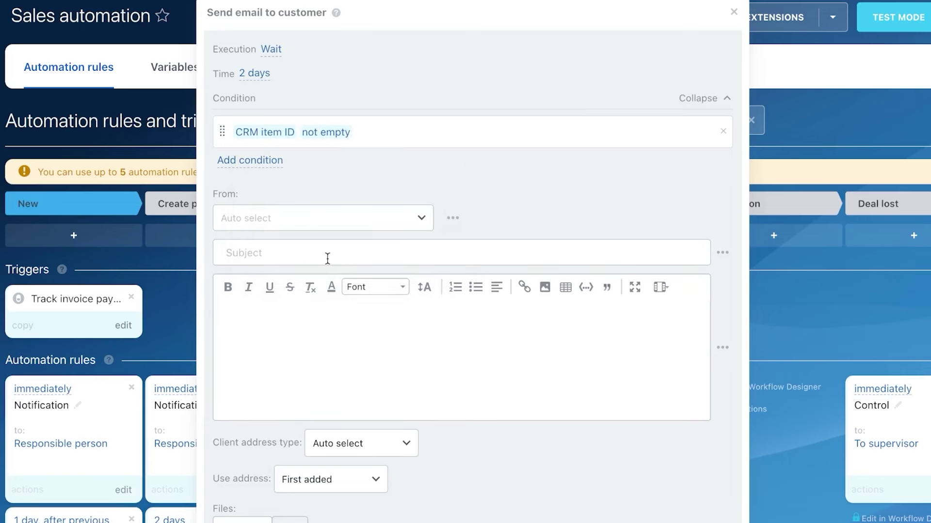
{"action": "left_click", "coordinate": [328, 216]}
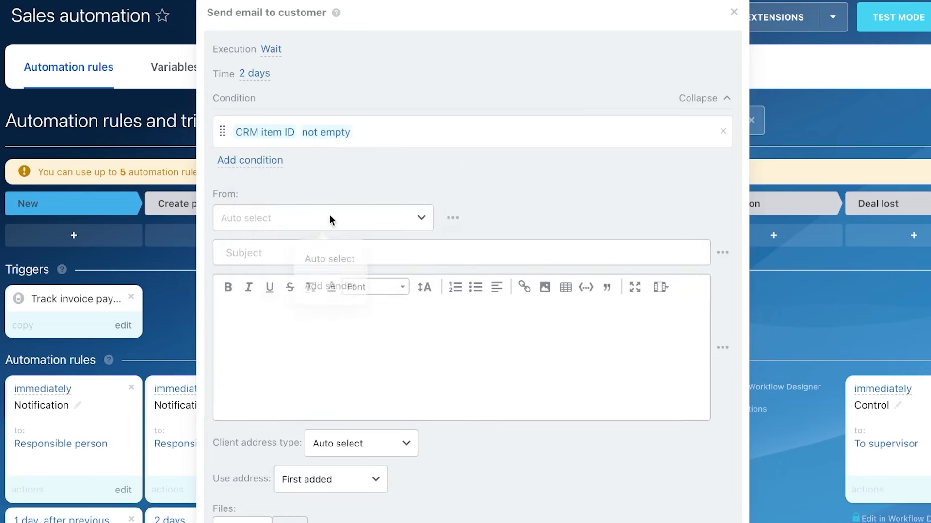
{"action": "left_click", "coordinate": [543, 203]}
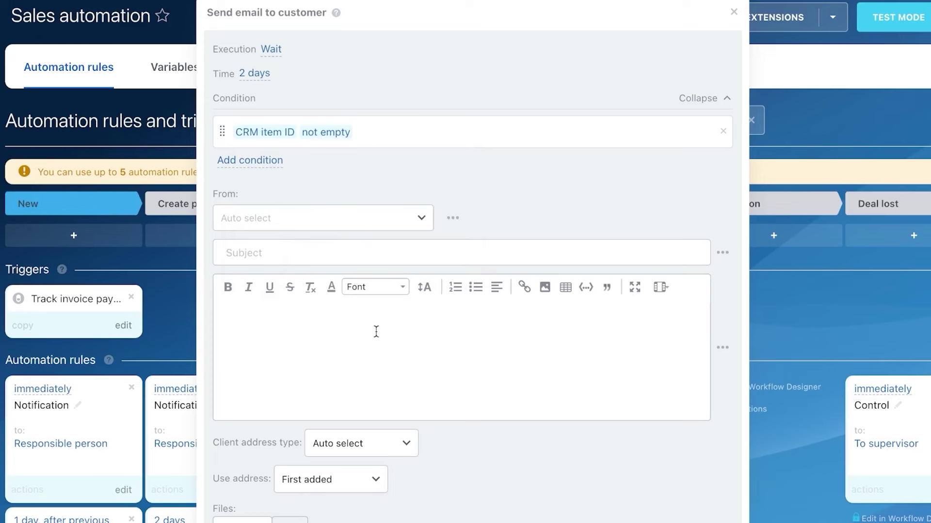
{"action": "scroll", "coordinate": [469, 407], "scroll_direction": "down", "scroll_amount": 6}
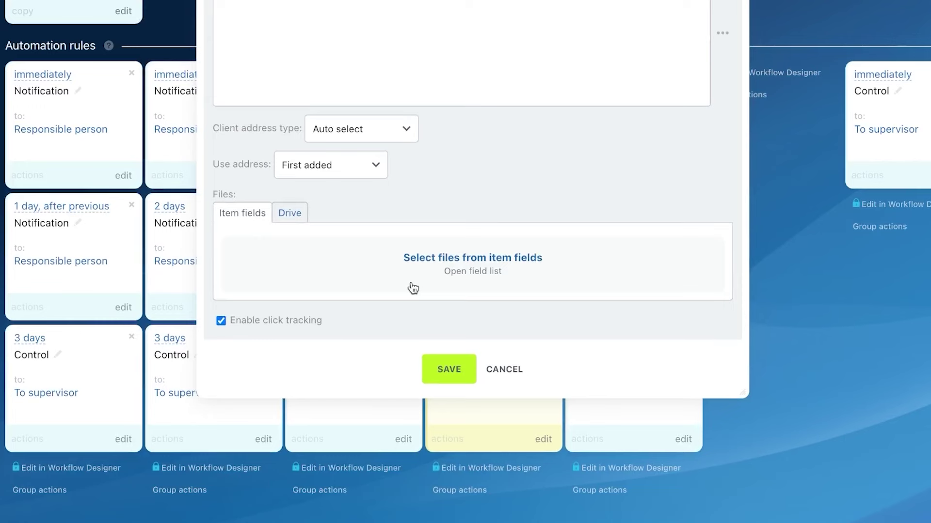
{"action": "left_click", "coordinate": [450, 371]}
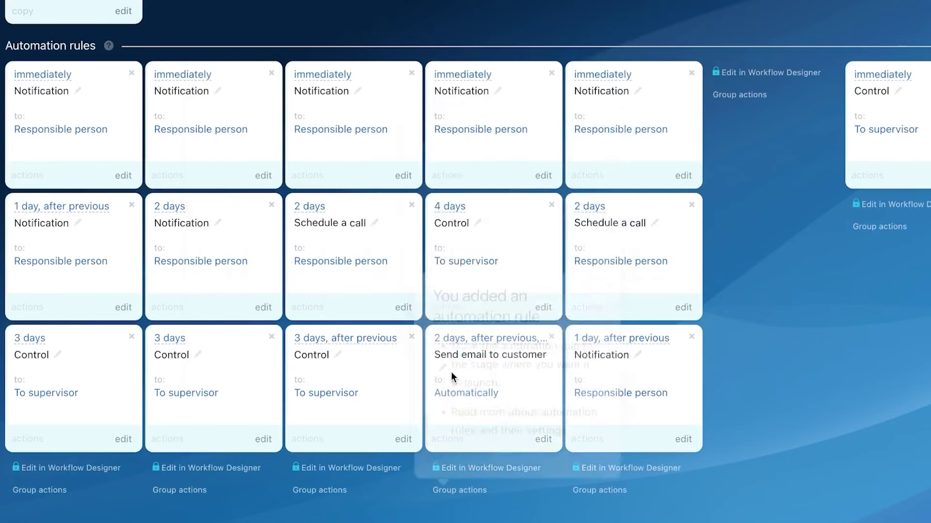
Step: Close the rule-added notice and scroll back to the top of the Sales automation page
{"action": "left_click", "coordinate": [773, 156]}
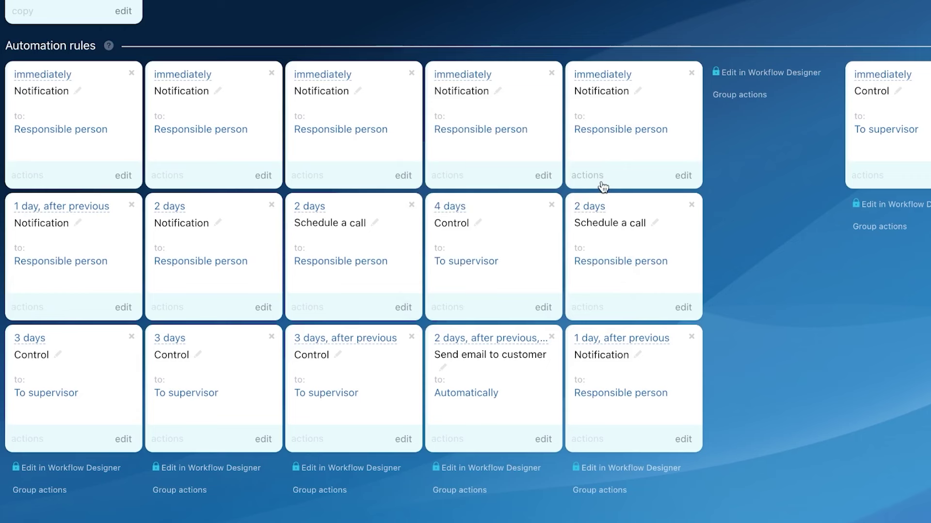
{"action": "scroll", "coordinate": [603, 186], "scroll_direction": "up", "scroll_amount": 6}
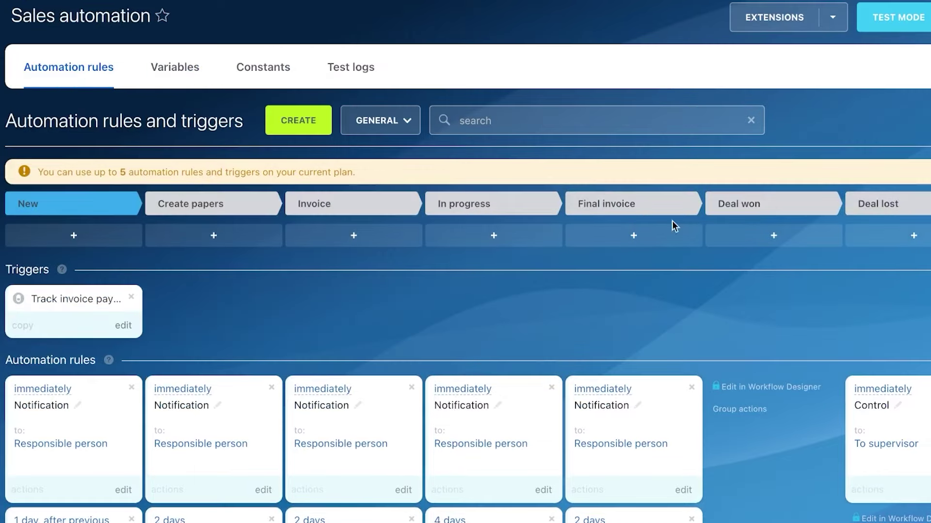
{"action": "scroll", "coordinate": [833, 207], "scroll_direction": "right", "scroll_amount": 1}
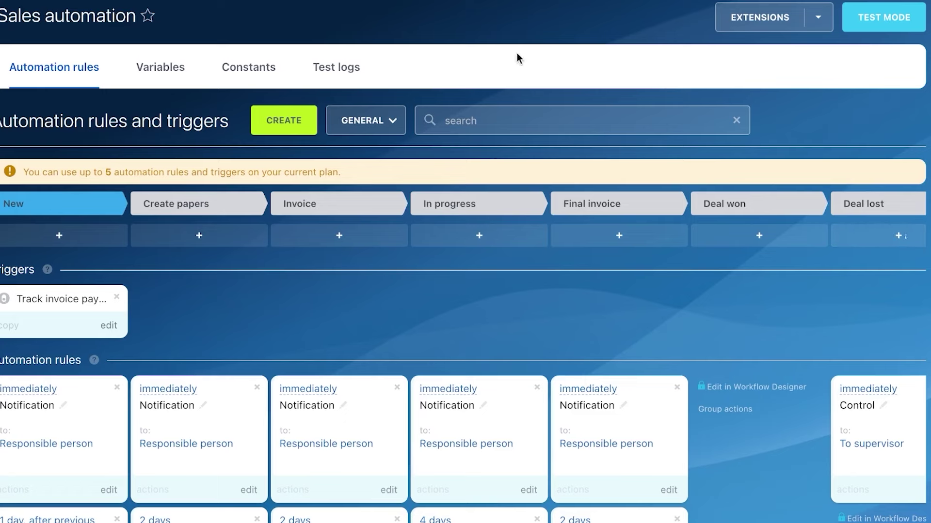
Step: Open the Variables list, start a new variable, and limit its visibility to CRM
{"action": "left_click", "coordinate": [161, 78]}
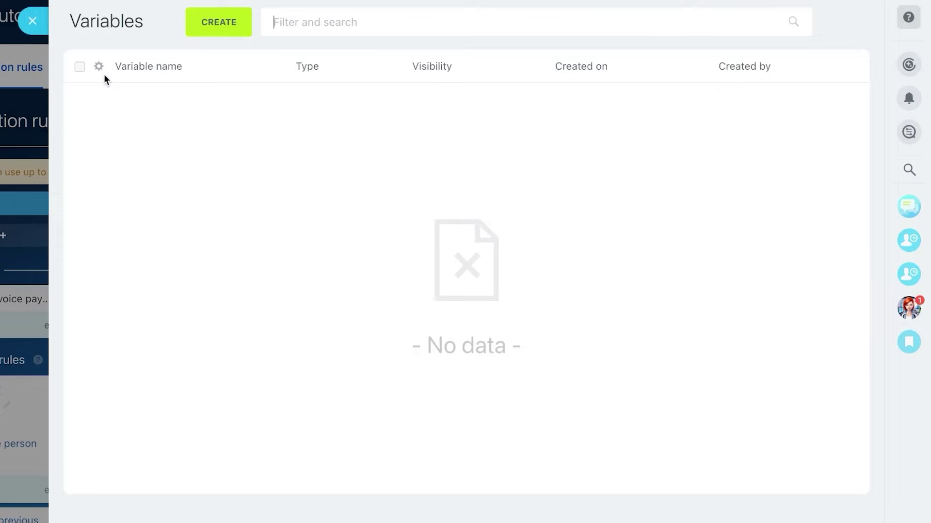
{"action": "left_click", "coordinate": [197, 21]}
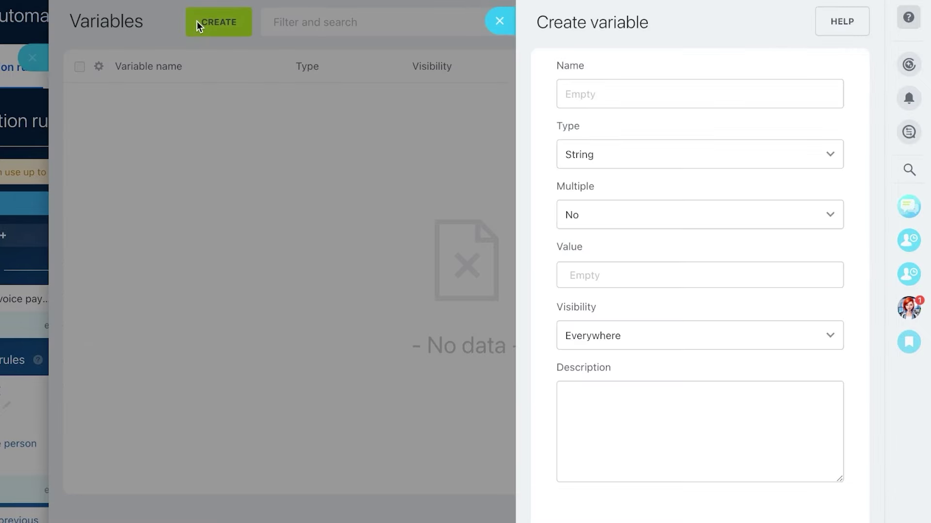
{"action": "left_click", "coordinate": [636, 153]}
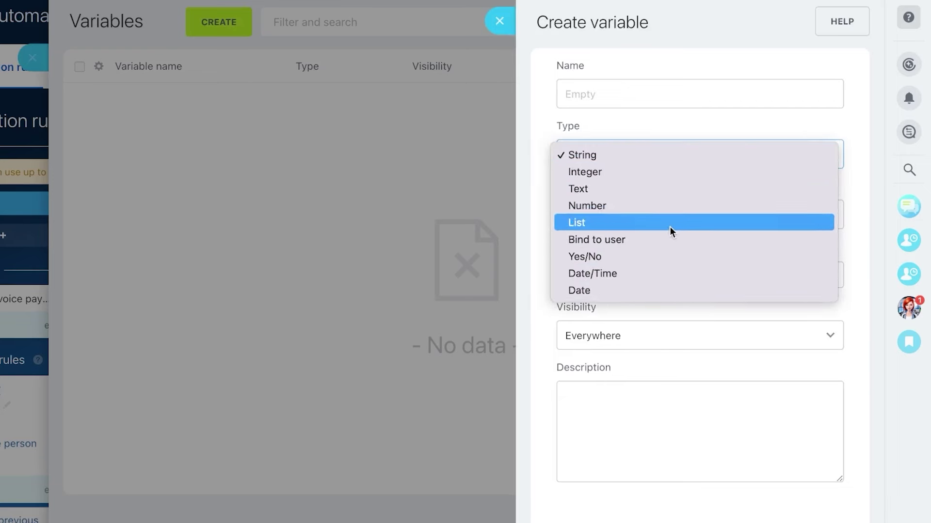
{"action": "left_click", "coordinate": [625, 308]}
{"action": "left_click", "coordinate": [618, 336]}
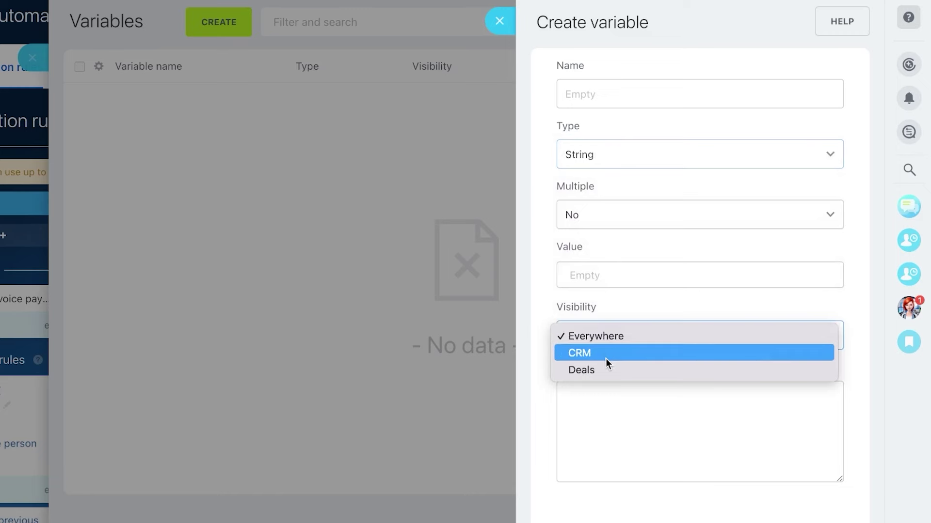
{"action": "left_click", "coordinate": [606, 353]}
{"action": "left_click", "coordinate": [659, 216]}
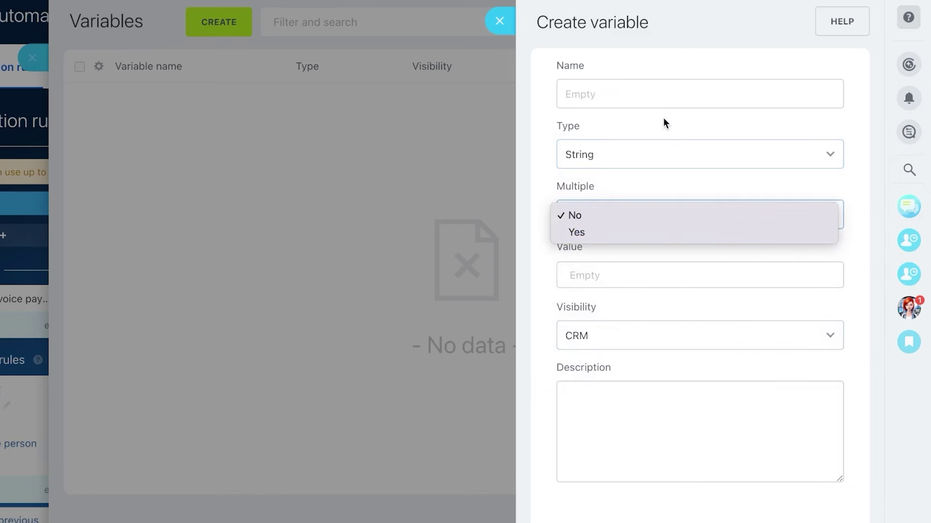
Step: Name the variable 'test', make it a single-valued Number with value 100000, and close the list
{"action": "left_click", "coordinate": [654, 94]}
{"action": "type", "text": "t"}
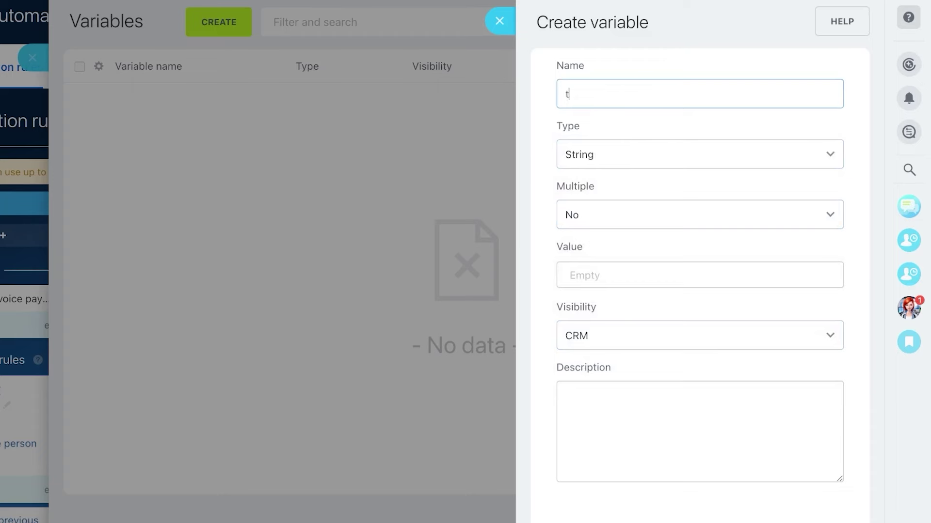
{"action": "type", "text": "est"}
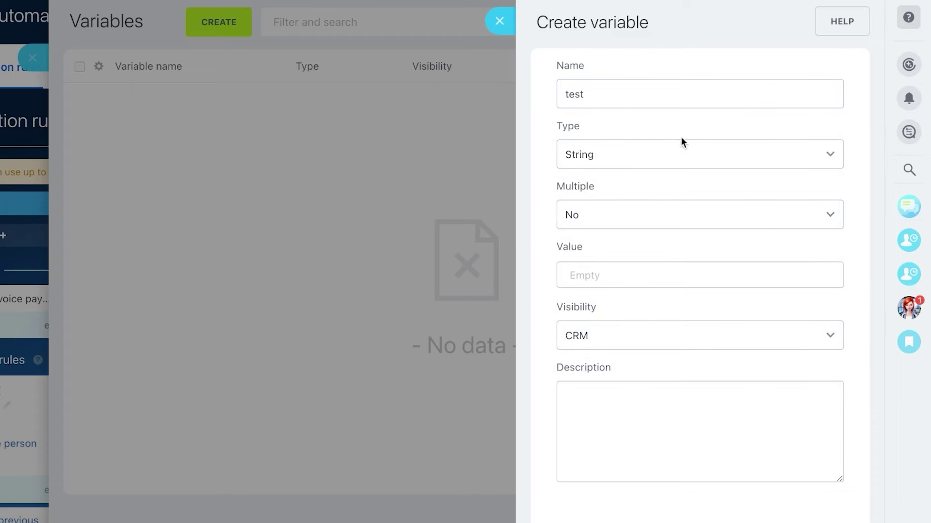
{"action": "left_click", "coordinate": [681, 141]}
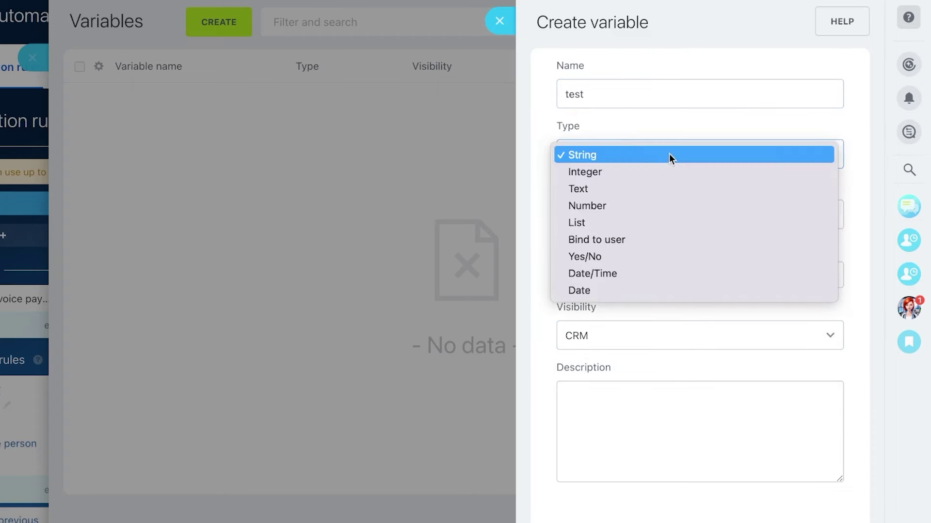
{"action": "left_click", "coordinate": [618, 209]}
{"action": "left_click", "coordinate": [665, 213]}
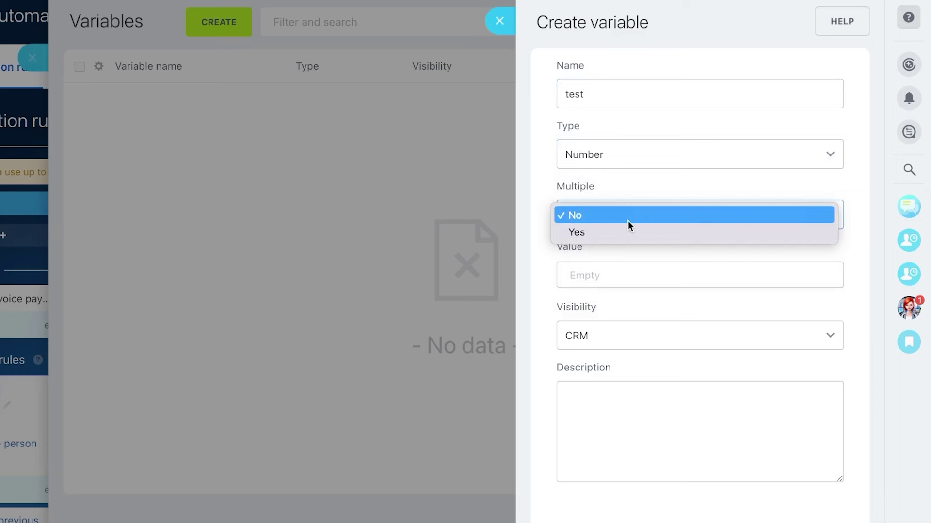
{"action": "left_click", "coordinate": [626, 221]}
{"action": "left_click", "coordinate": [615, 276]}
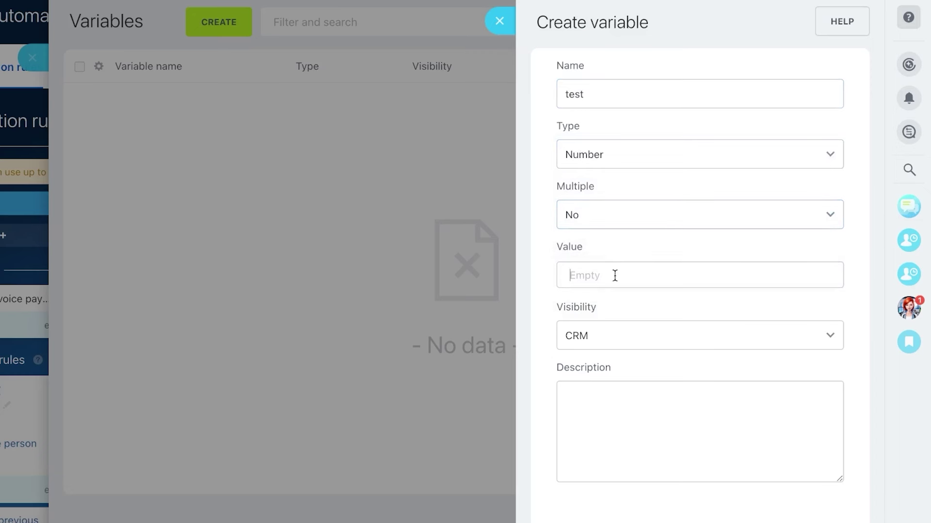
{"action": "type", "text": "100000"}
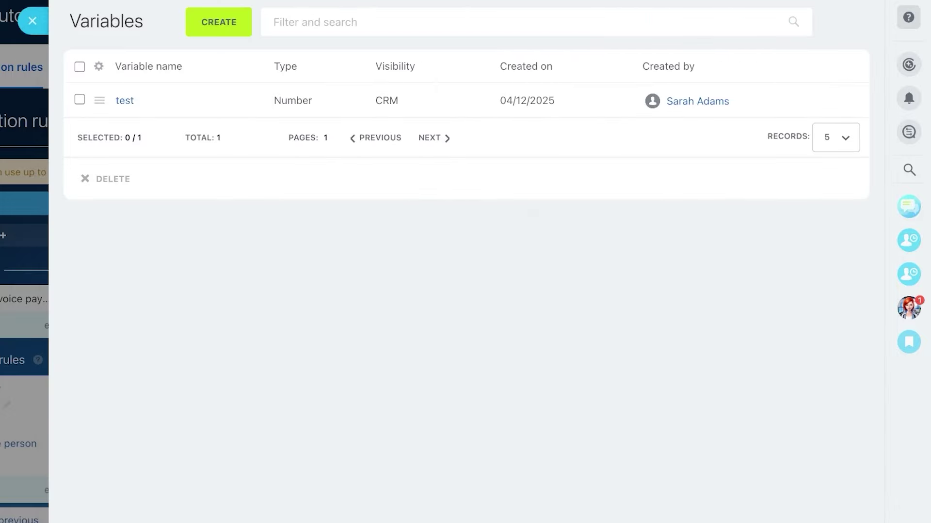
{"action": "left_click", "coordinate": [33, 21]}
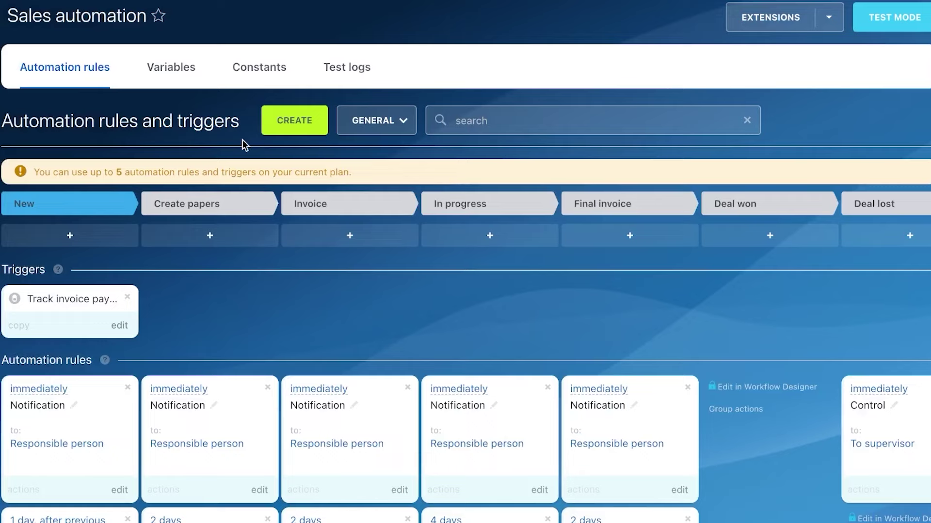
Step: Open the automation Test logs, start a new test, then close the test mode choices
{"action": "left_click", "coordinate": [346, 67]}
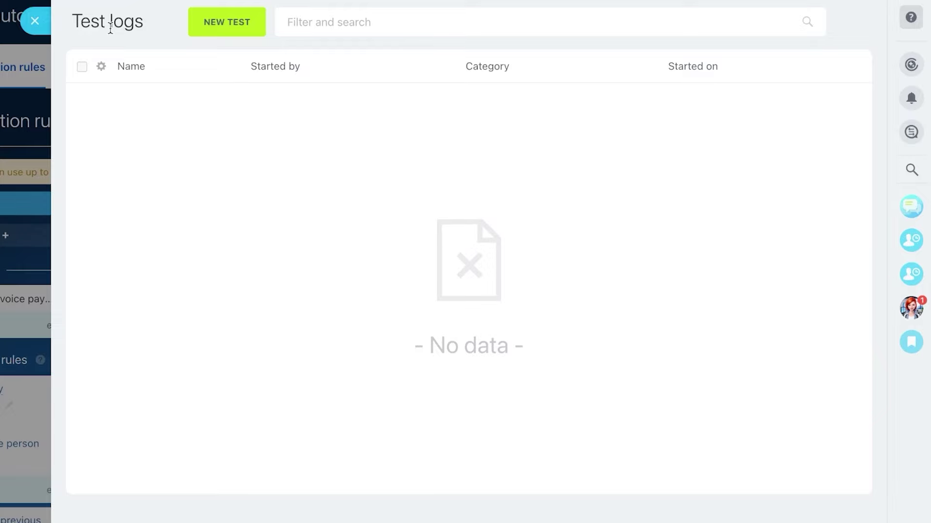
{"action": "left_click", "coordinate": [225, 25]}
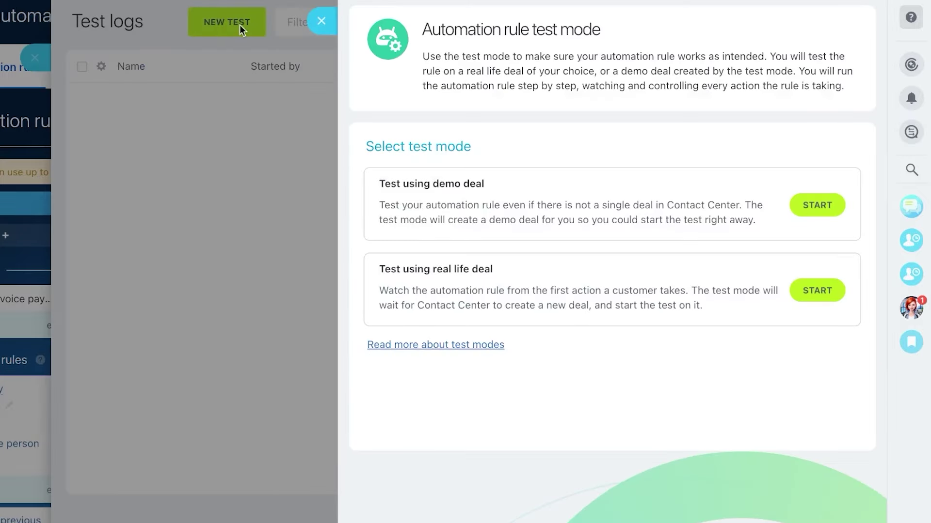
{"action": "left_click", "coordinate": [322, 21]}
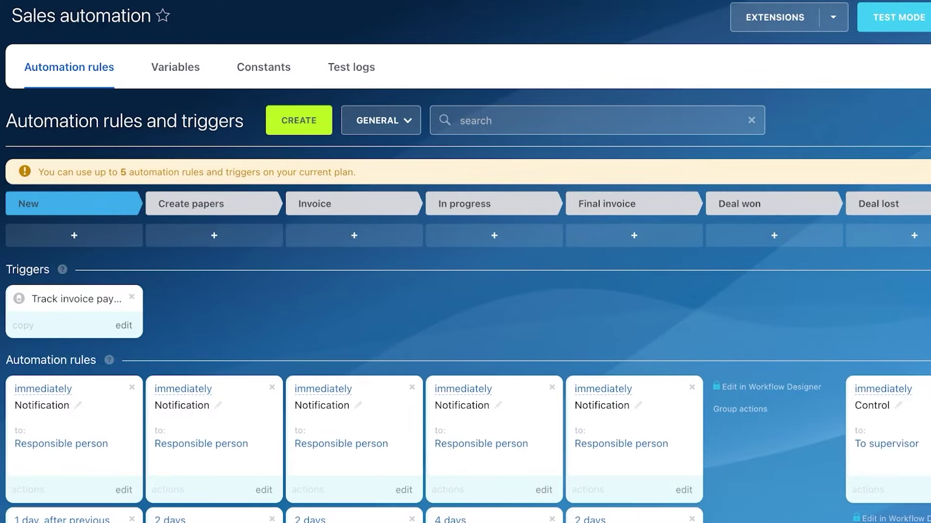
Step: Check the Extensions options, then exit the sales automation settings without saving
{"action": "left_click", "coordinate": [833, 19]}
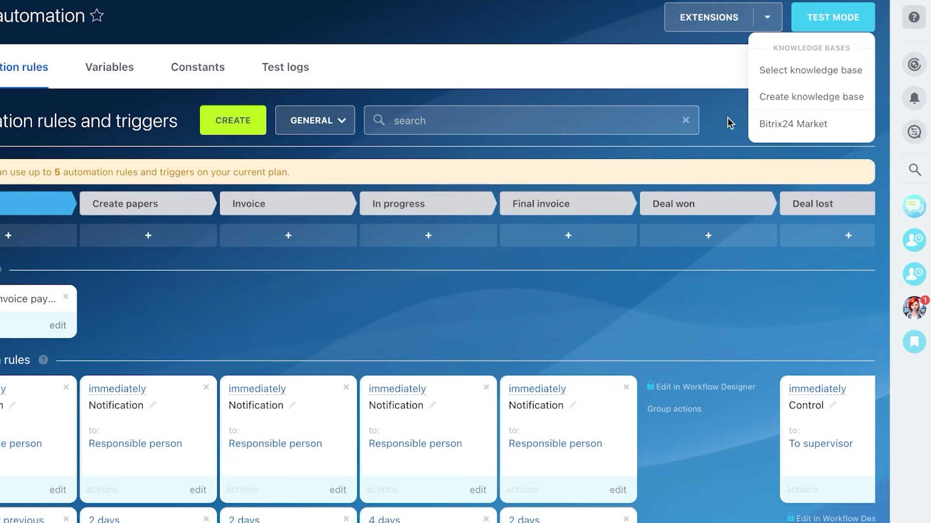
{"action": "left_click", "coordinate": [1, 18]}
{"action": "left_click", "coordinate": [399, 335]}
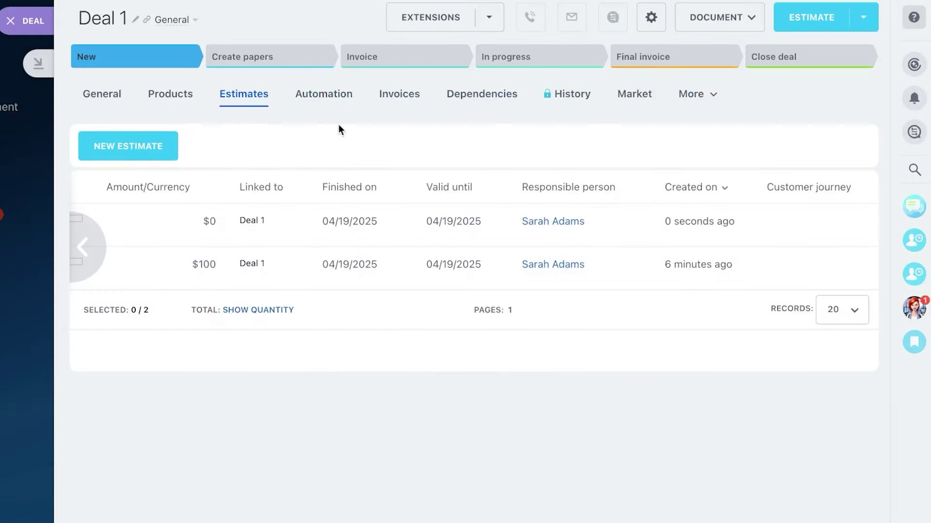
Step: View Deal 1's invoices, close the upgrade notice, and close the deal without a next step
{"action": "left_click", "coordinate": [392, 104]}
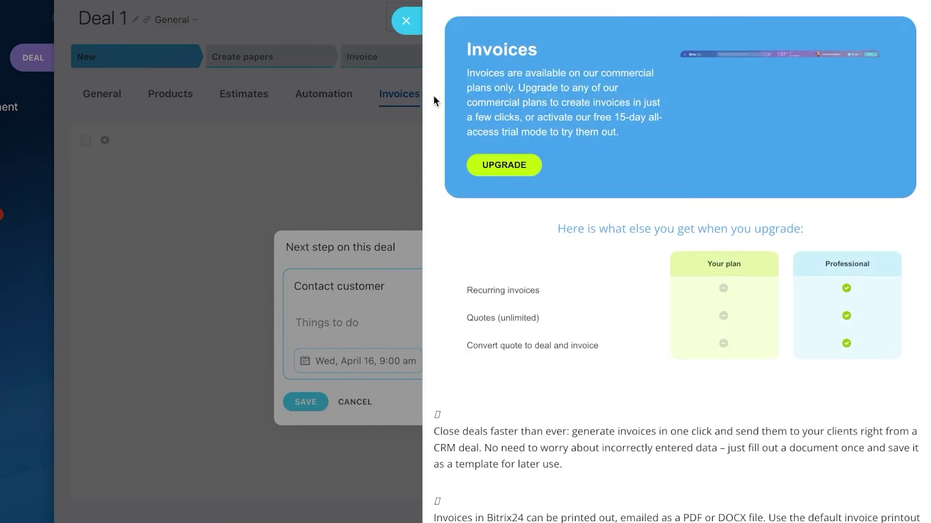
{"action": "left_click", "coordinate": [408, 21]}
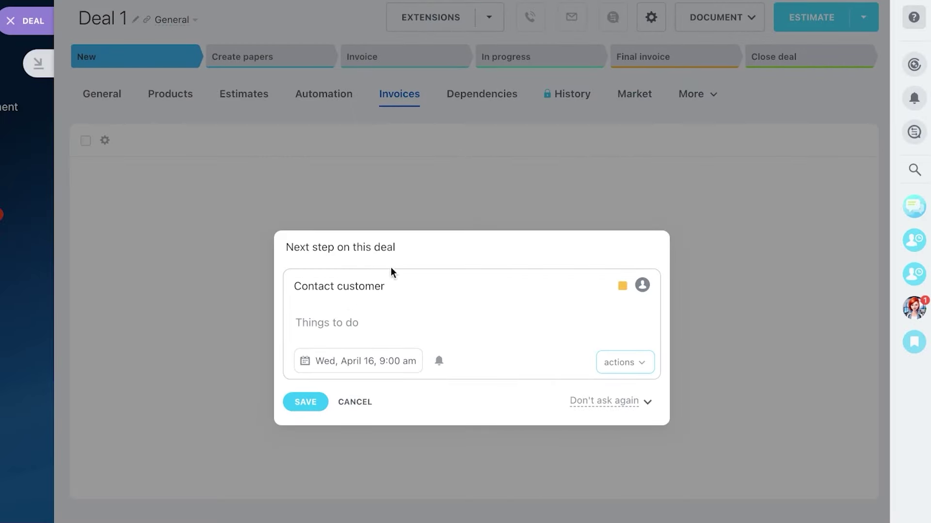
{"action": "left_click", "coordinate": [364, 403]}
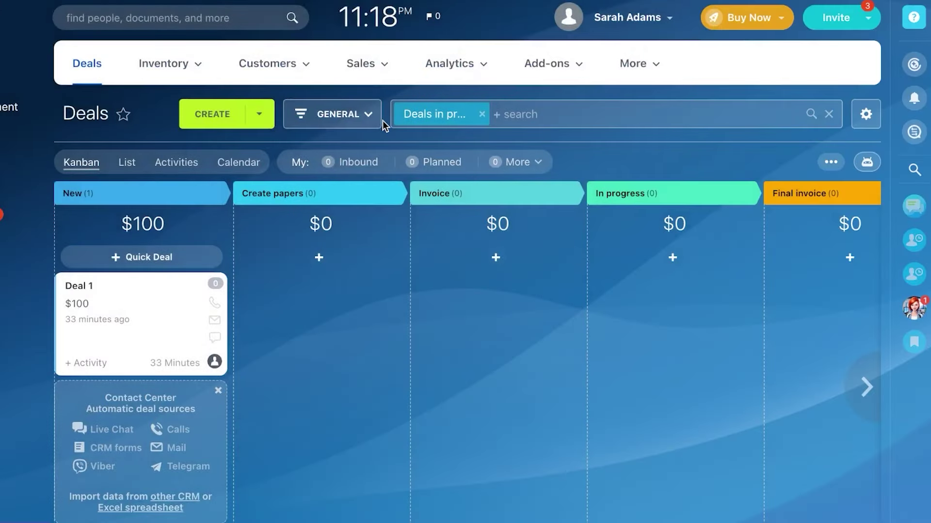
Step: Toggle the Deal 1 card's selection checkbox on the Deals kanban, leaving it deselected
{"action": "left_click", "coordinate": [267, 64]}
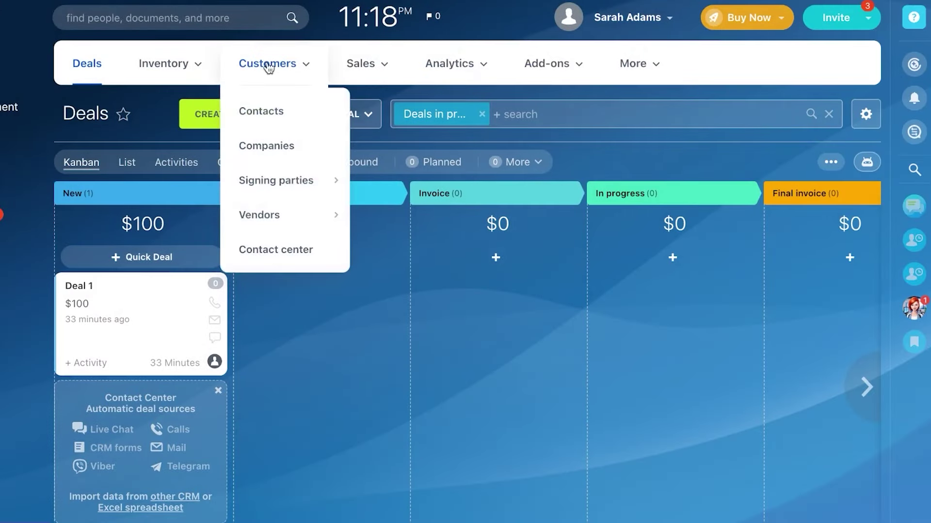
{"action": "left_click", "coordinate": [140, 304]}
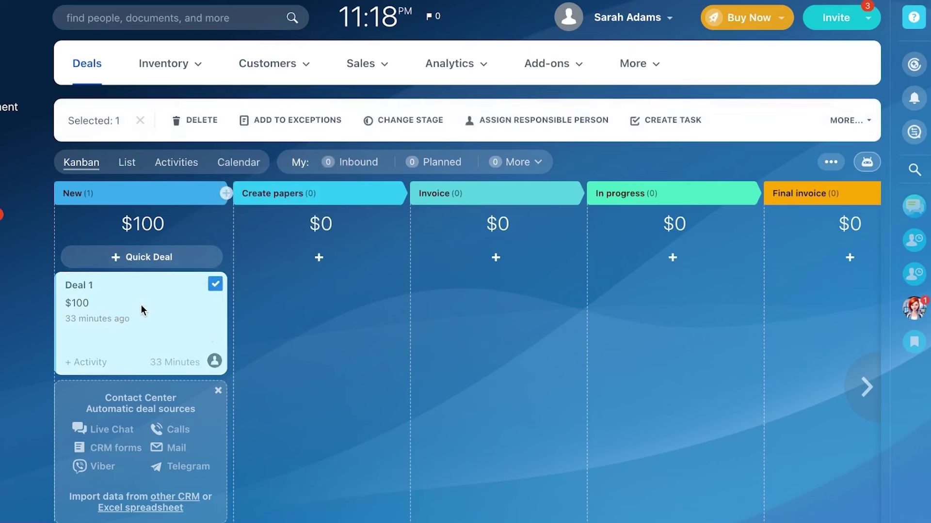
{"action": "left_click", "coordinate": [155, 306]}
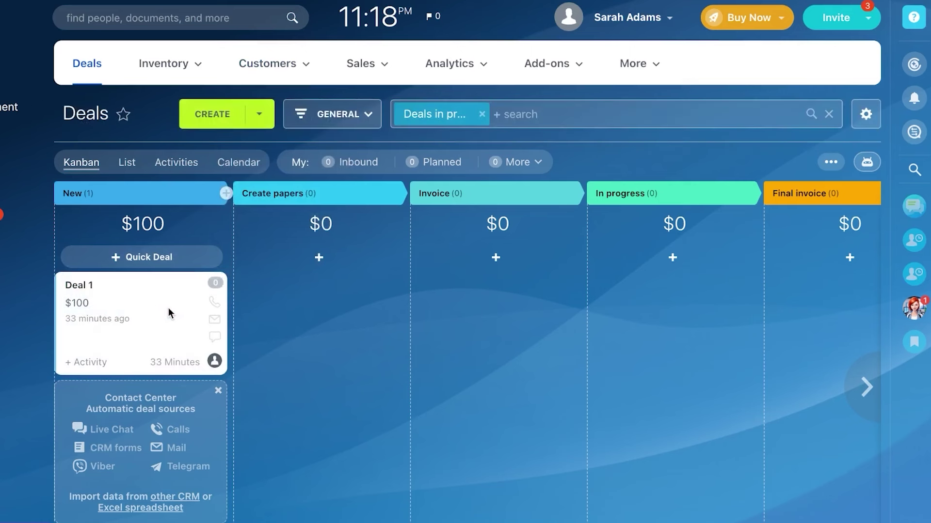
{"action": "left_click", "coordinate": [168, 308]}
{"action": "left_click", "coordinate": [168, 307]}
{"action": "left_click", "coordinate": [175, 293]}
{"action": "left_click", "coordinate": [194, 292]}
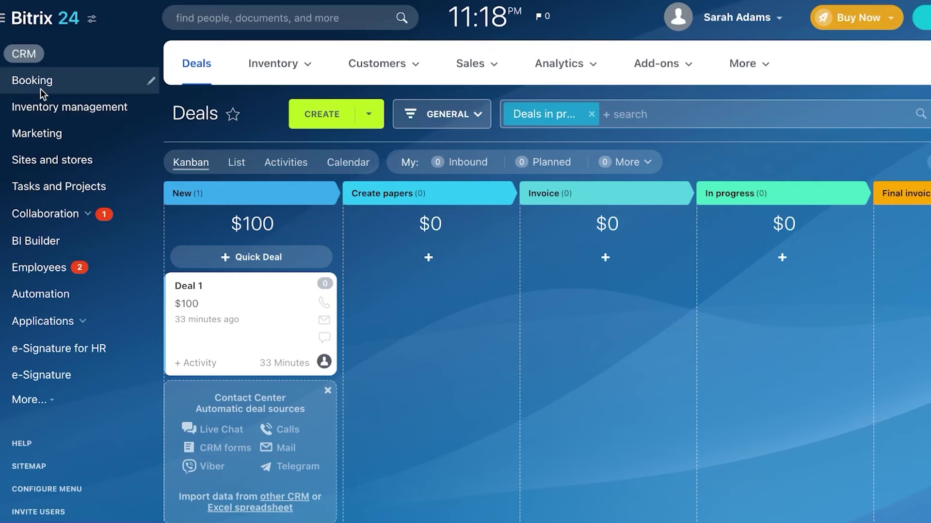
Step: Open Booking, dismiss its intro and Add resources hint, and close the resource upgrade offer
{"action": "left_click", "coordinate": [41, 90]}
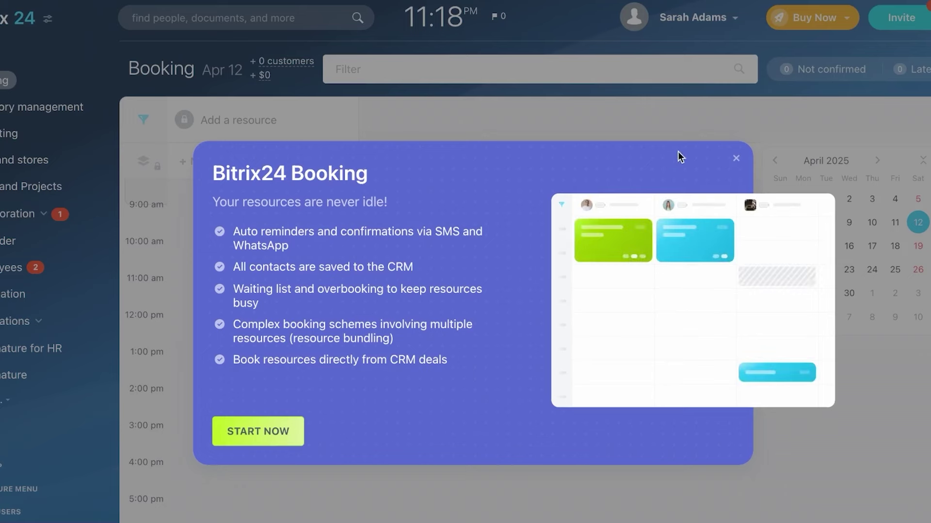
{"action": "left_click", "coordinate": [734, 161]}
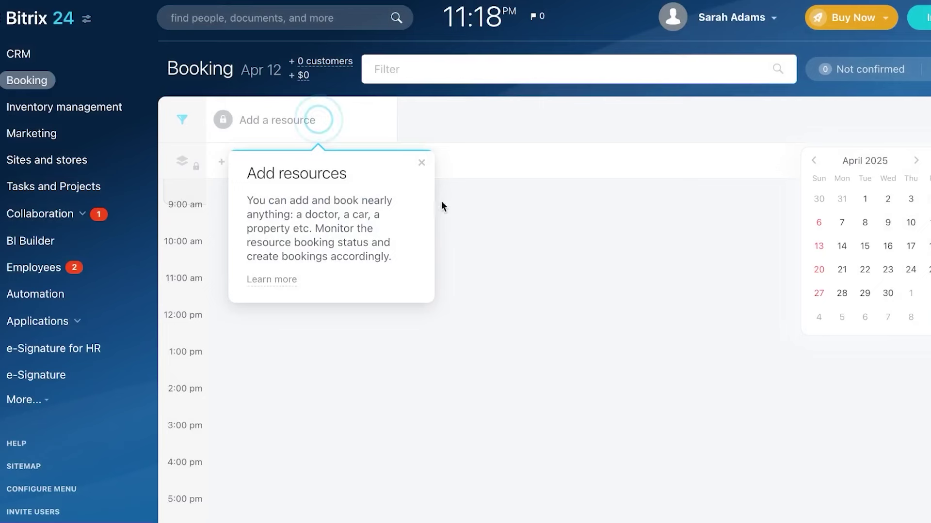
{"action": "left_click", "coordinate": [421, 163]}
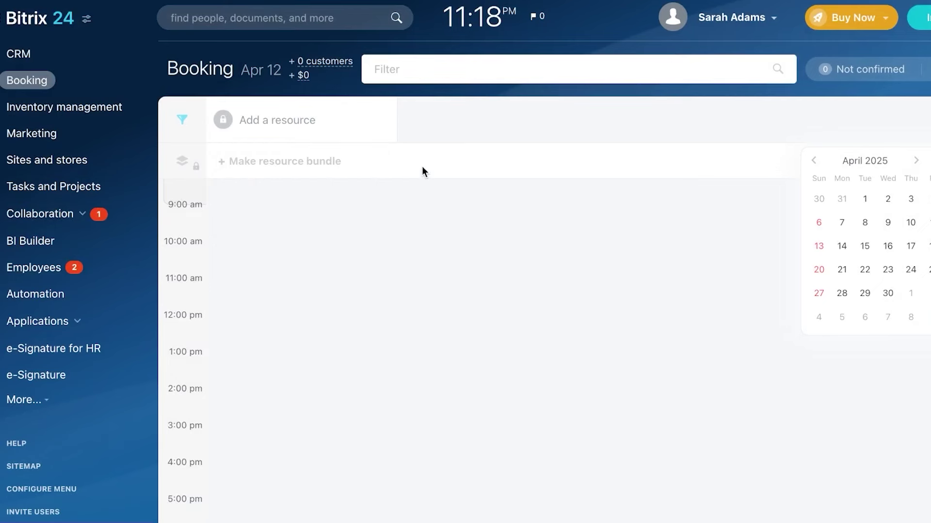
{"action": "left_click", "coordinate": [291, 127]}
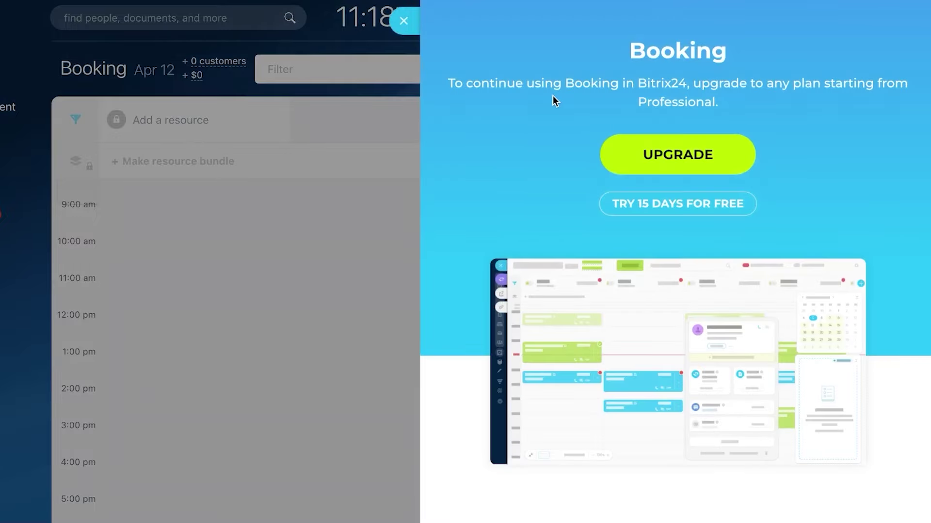
{"action": "left_click", "coordinate": [405, 21]}
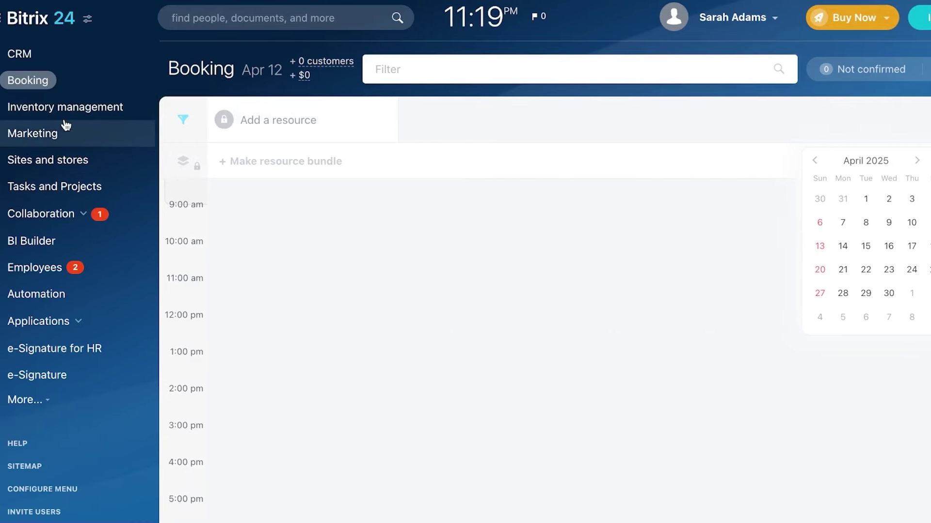
Step: Open Inventory management, skip its introduction, and create a new stock adjustment
{"action": "left_click", "coordinate": [65, 107]}
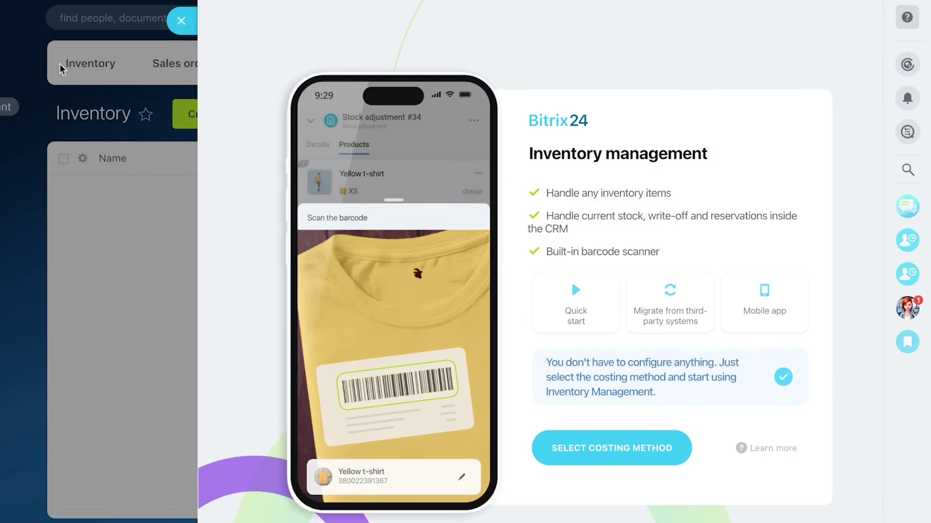
{"action": "left_click", "coordinate": [181, 21]}
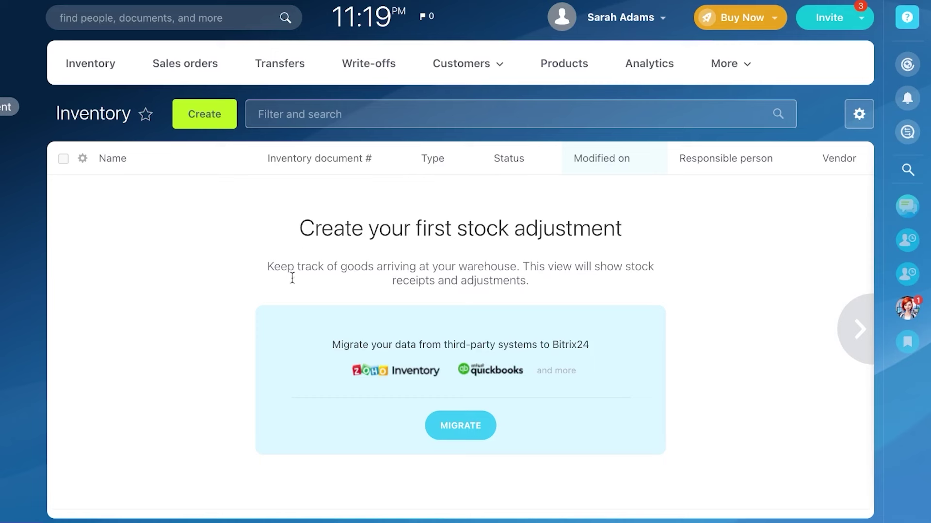
{"action": "left_click", "coordinate": [208, 114]}
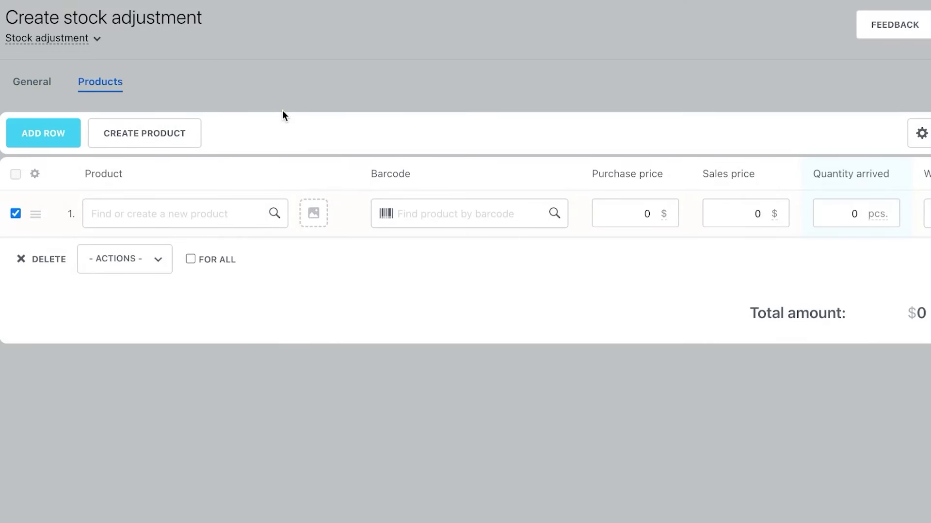
Step: Create a new product named 'test product' in row 1 of the stock adjustment
{"action": "left_click", "coordinate": [165, 215]}
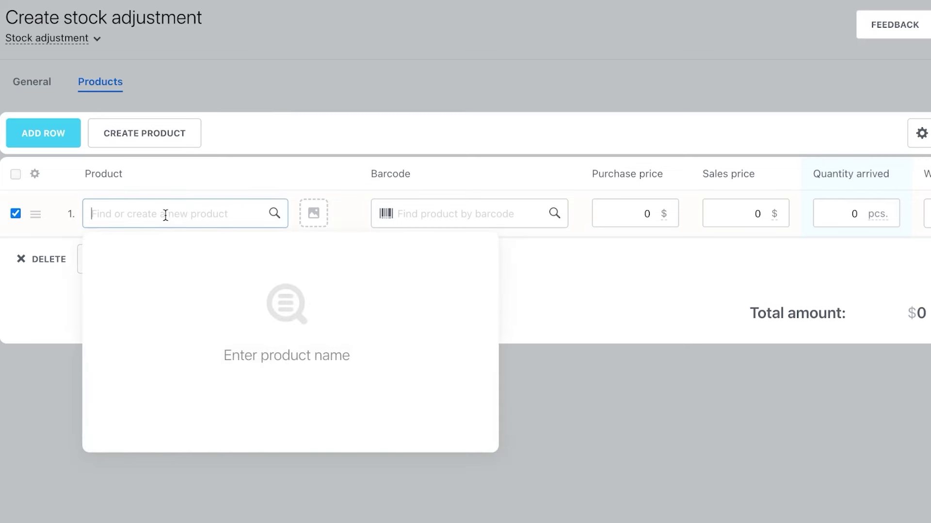
{"action": "type", "text": "tes"}
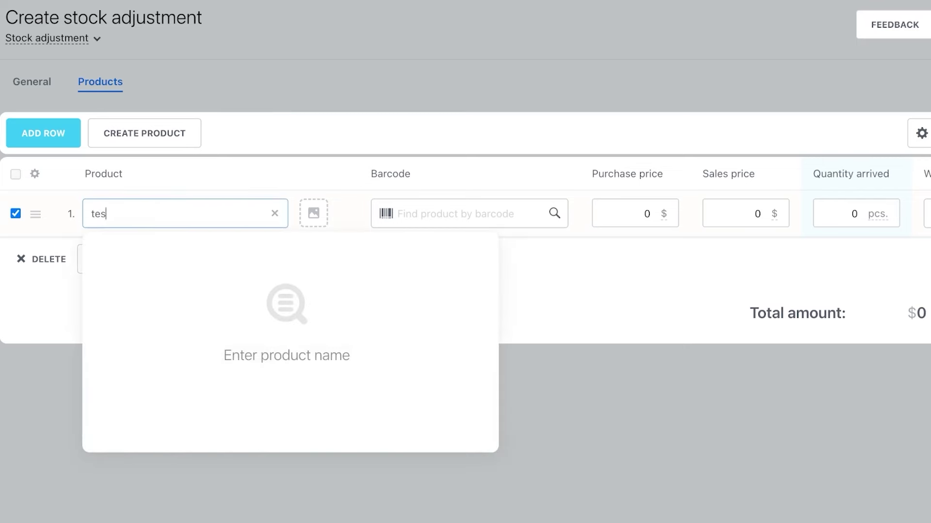
{"action": "type", "text": "t pr"}
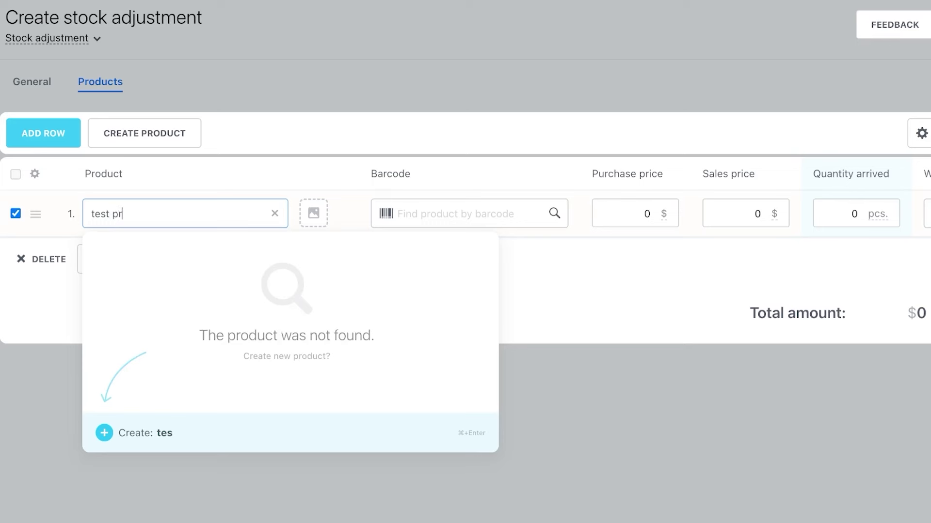
{"action": "type", "text": "oduct"}
{"action": "left_click", "coordinate": [103, 434]}
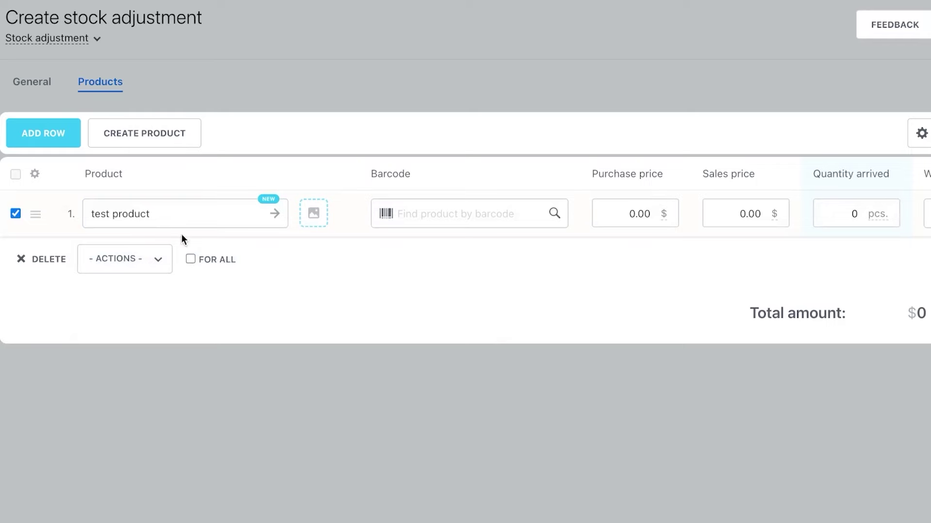
Step: Try the product image upload and barcode lookup, then cancel both
{"action": "left_click", "coordinate": [312, 215]}
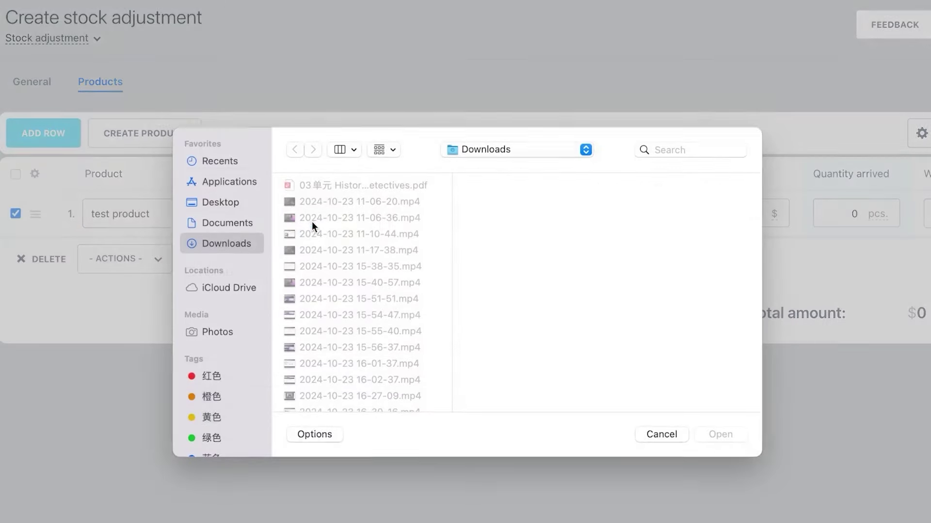
{"action": "scroll", "coordinate": [418, 335], "scroll_direction": "down", "scroll_amount": 10}
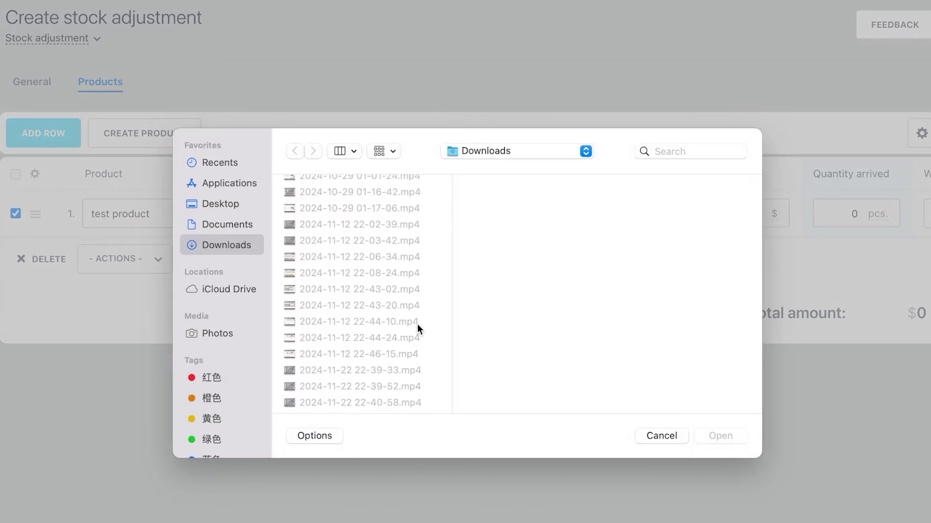
{"action": "scroll", "coordinate": [417, 324], "scroll_direction": "up", "scroll_amount": 5}
{"action": "key", "text": "Escape"}
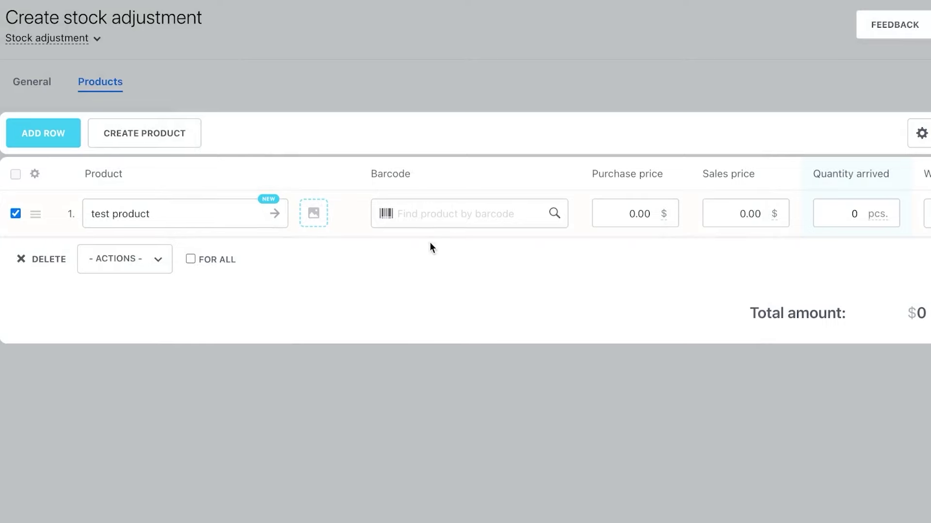
{"action": "left_click", "coordinate": [436, 214]}
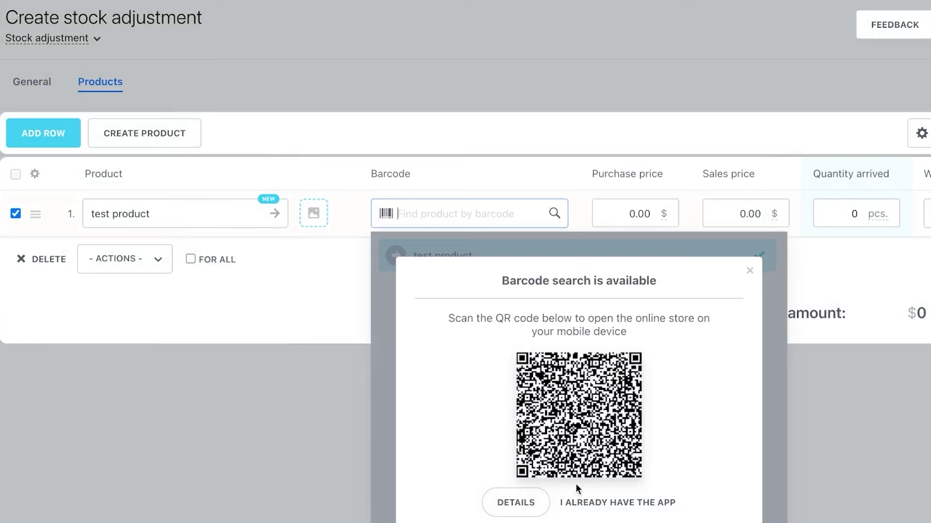
{"action": "left_click", "coordinate": [750, 271]}
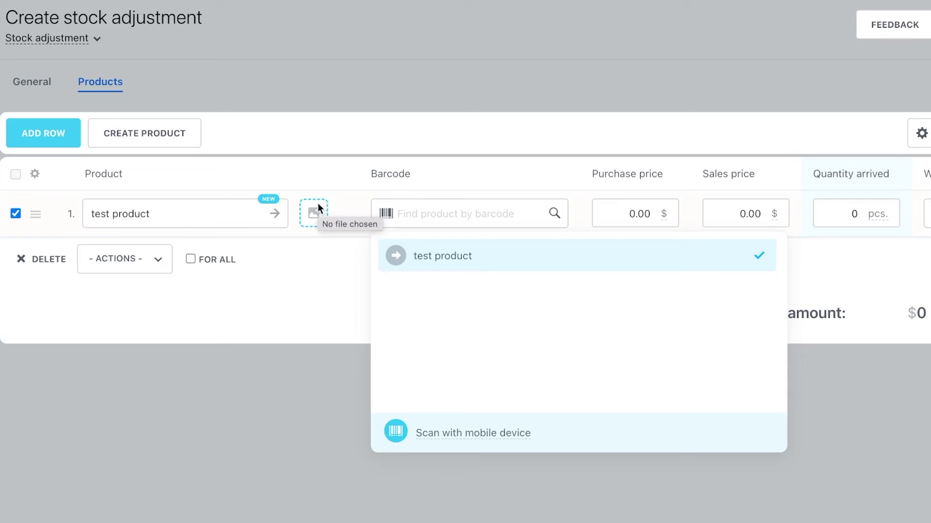
Step: Set test product's purchase price to 100 and sales price to 200
{"action": "left_click", "coordinate": [298, 371]}
{"action": "left_click", "coordinate": [640, 214]}
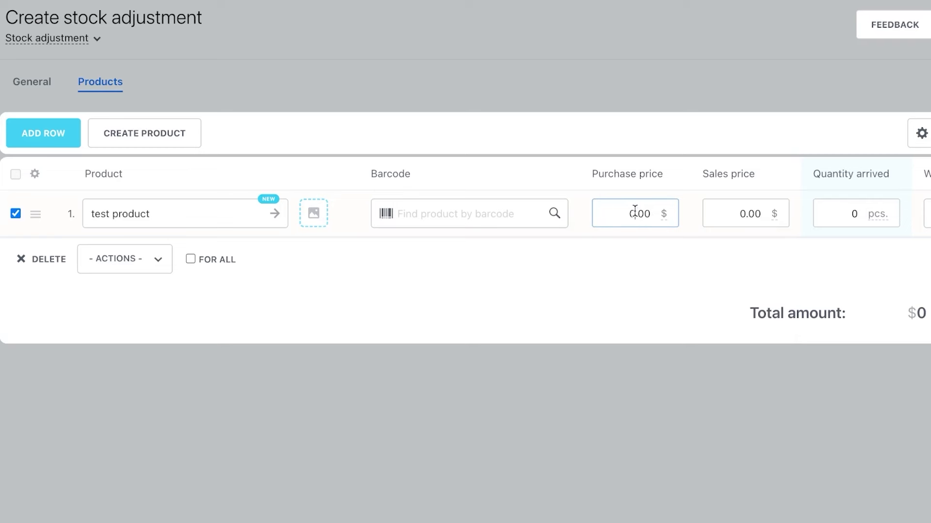
{"action": "key", "text": "BackSpace"}
{"action": "type", "text": "100"}
{"action": "left_click", "coordinate": [745, 216]}
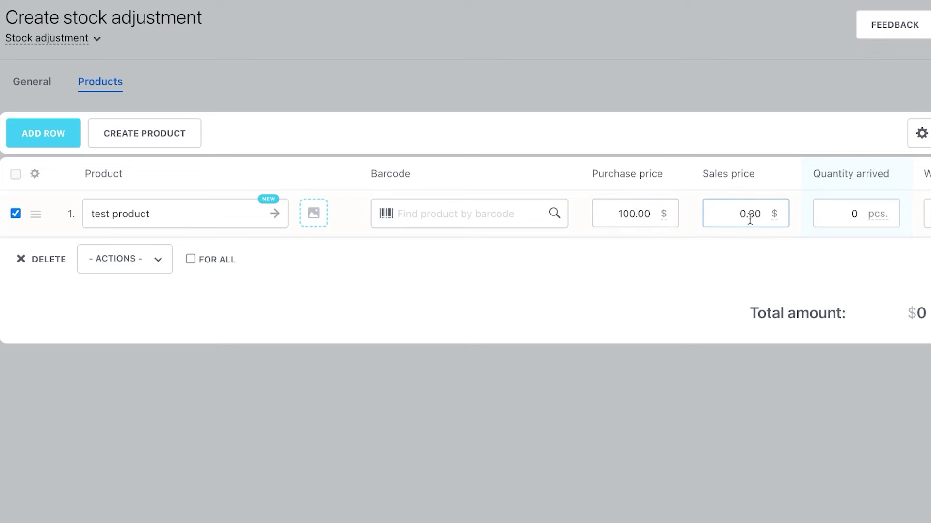
{"action": "key", "text": "BackSpace"}
{"action": "type", "text": "200"}
Step: Enter 1000 pcs arrived and choose Warehouse as the receiving warehouse
{"action": "scroll", "coordinate": [837, 220], "scroll_direction": "right", "scroll_amount": 3}
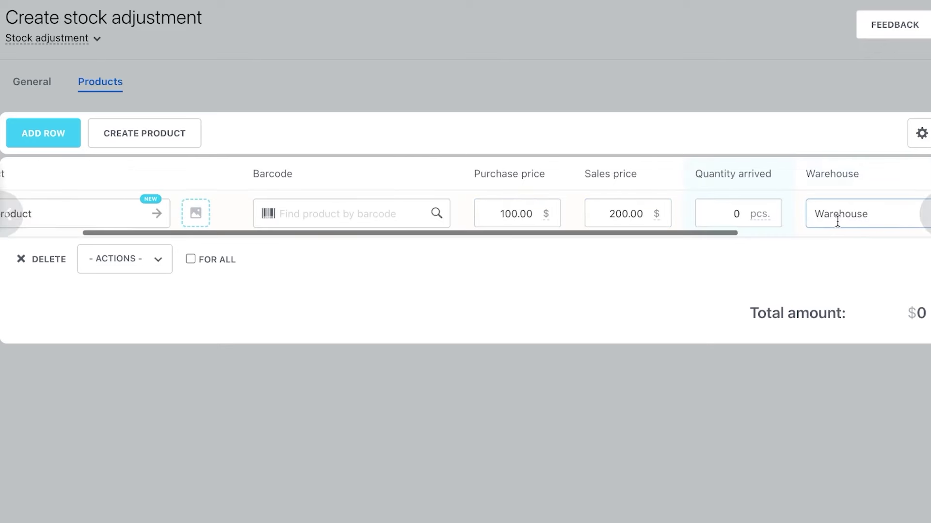
{"action": "left_click", "coordinate": [772, 214]}
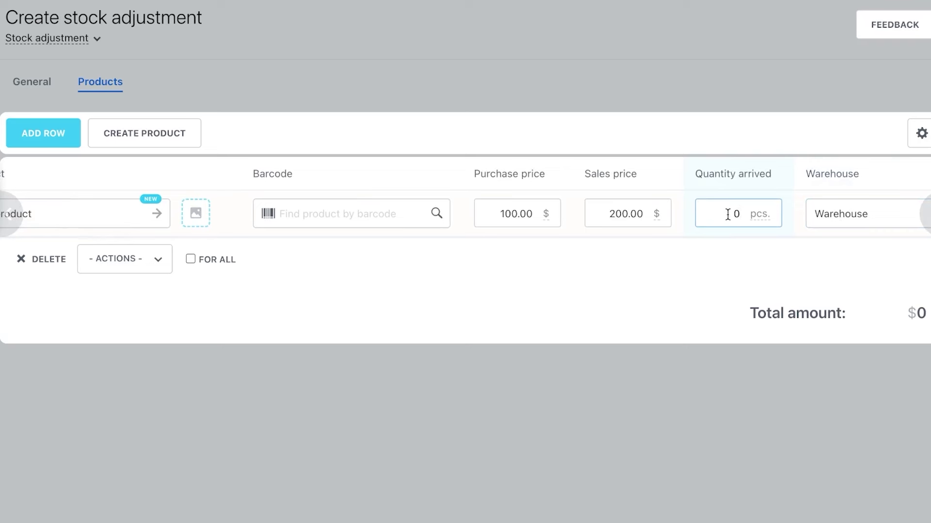
{"action": "key", "text": "BackSpace"}
{"action": "type", "text": "1"}
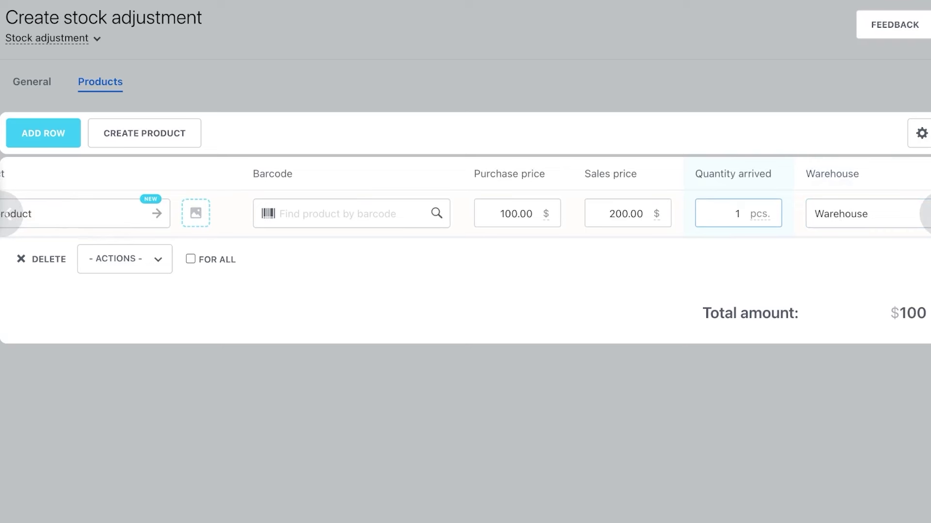
{"action": "type", "text": "000"}
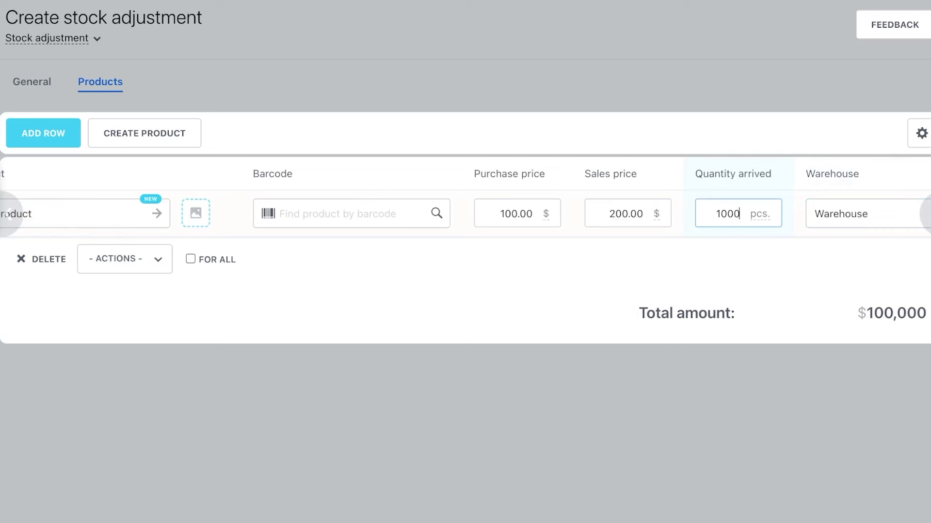
{"action": "left_click", "coordinate": [779, 235]}
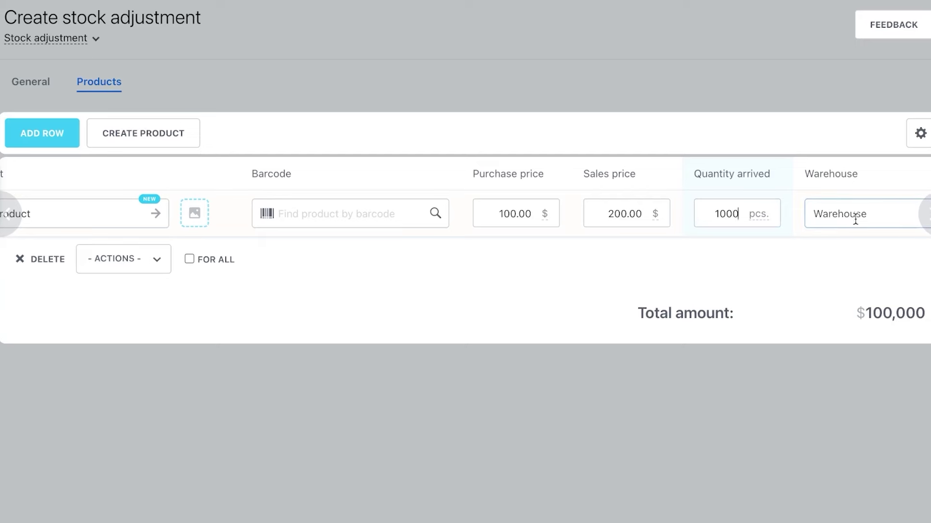
{"action": "left_click", "coordinate": [841, 221]}
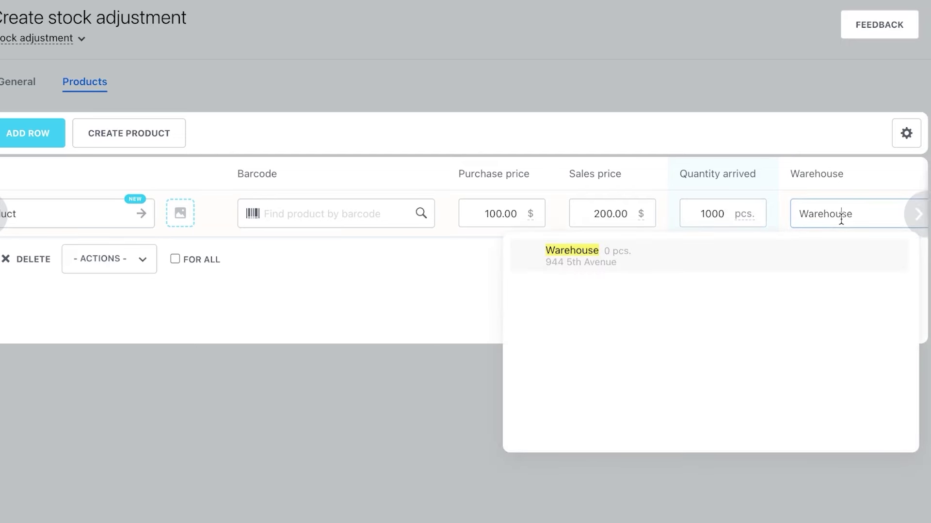
{"action": "left_click", "coordinate": [755, 252]}
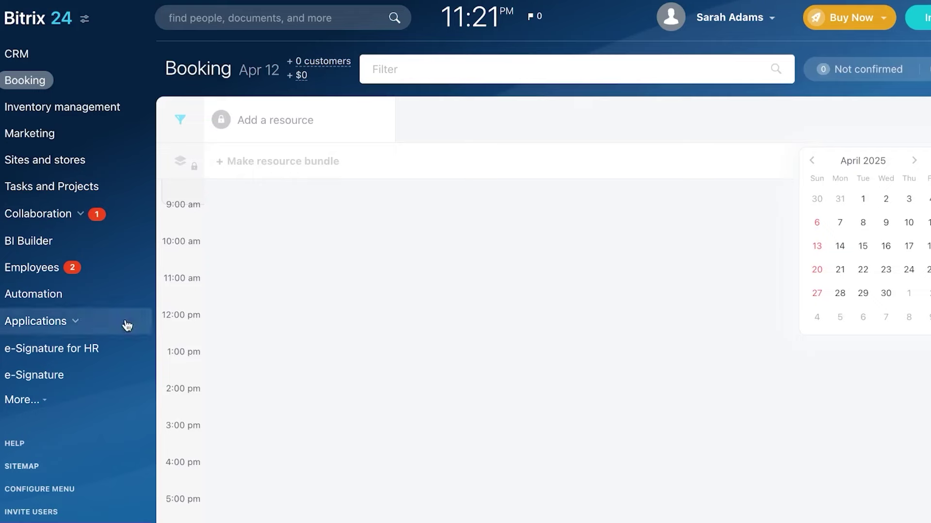
Step: From Inventory management, go to Sites and stores and start creating a new website
{"action": "left_click", "coordinate": [98, 107]}
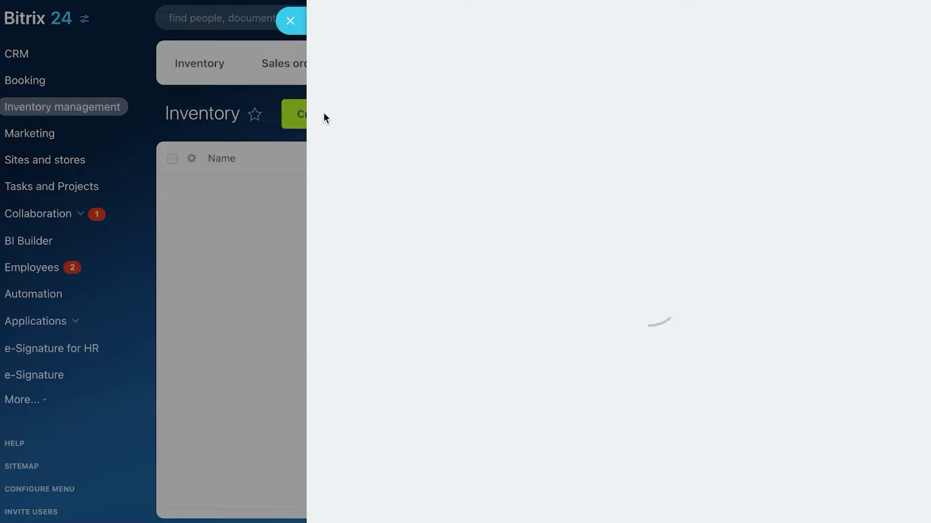
{"action": "left_click", "coordinate": [290, 20]}
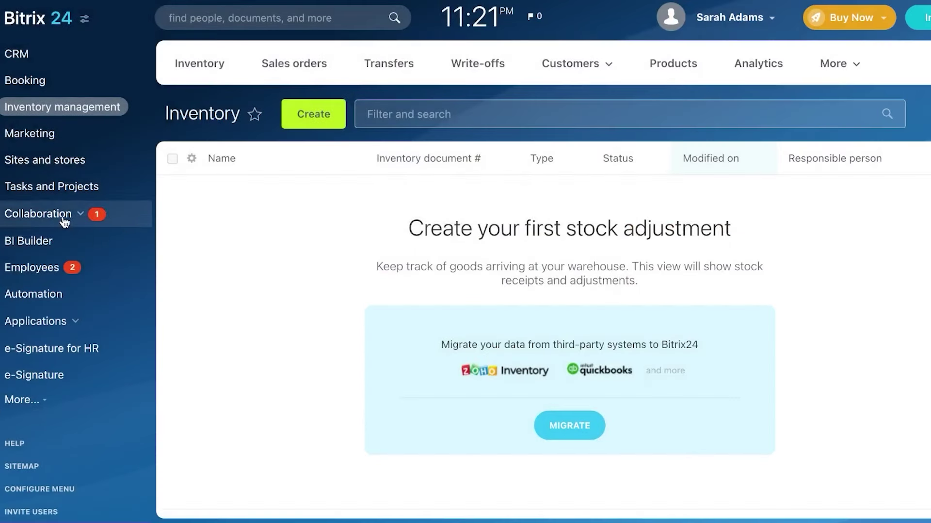
{"action": "left_click", "coordinate": [60, 176]}
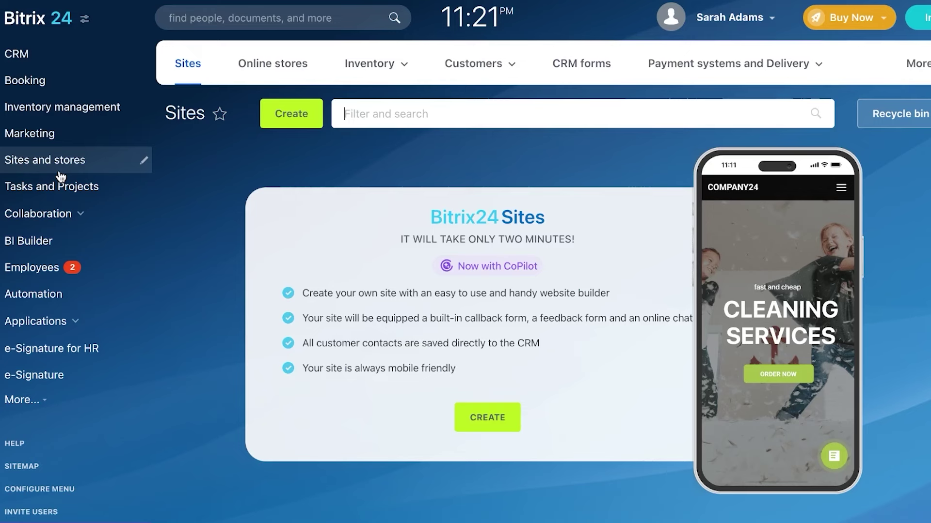
{"action": "left_click", "coordinate": [506, 422]}
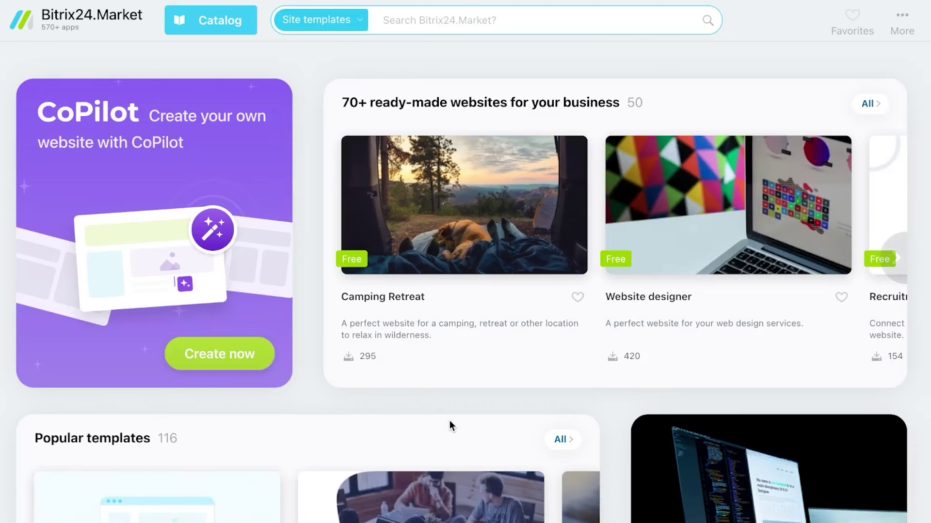
Step: Scroll the Market, browse the Sales and CRM category, then close back to Sites
{"action": "scroll", "coordinate": [449, 421], "scroll_direction": "down", "scroll_amount": 6}
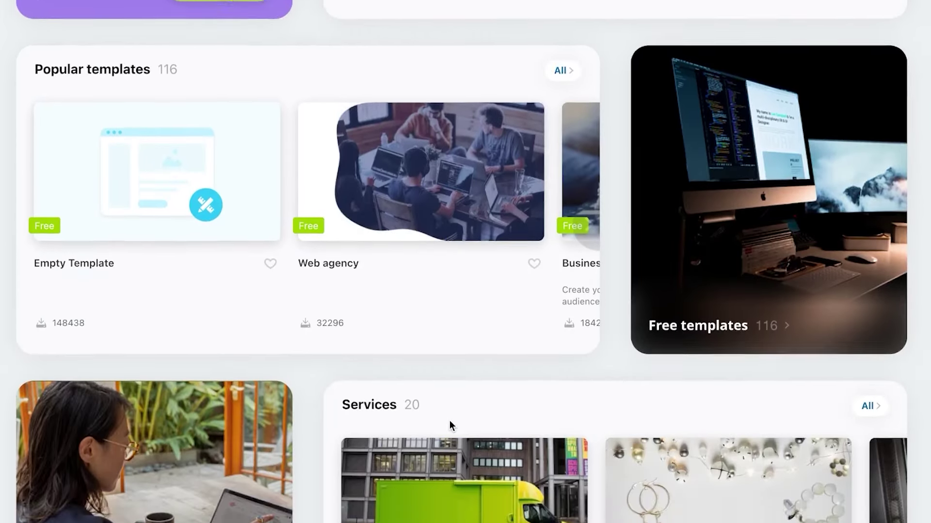
{"action": "scroll", "coordinate": [449, 421], "scroll_direction": "down", "scroll_amount": 10}
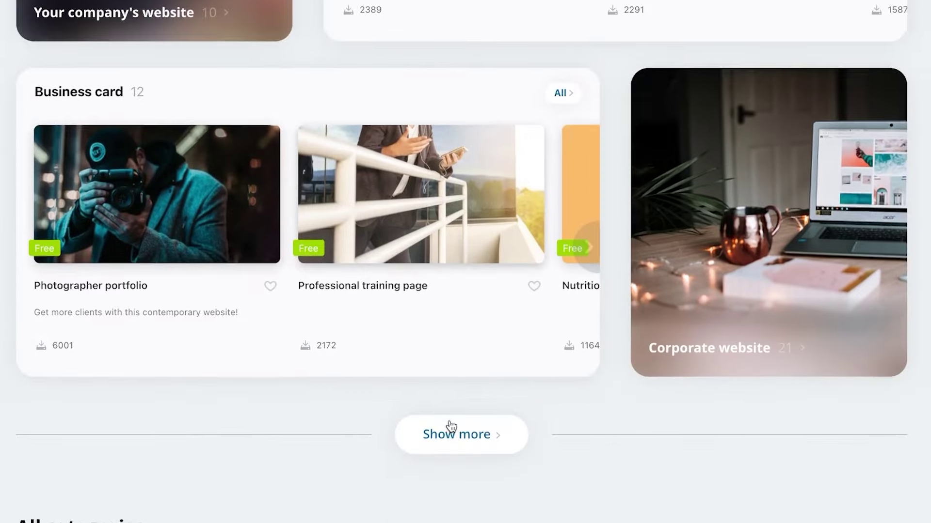
{"action": "scroll", "coordinate": [451, 426], "scroll_direction": "down", "scroll_amount": 7}
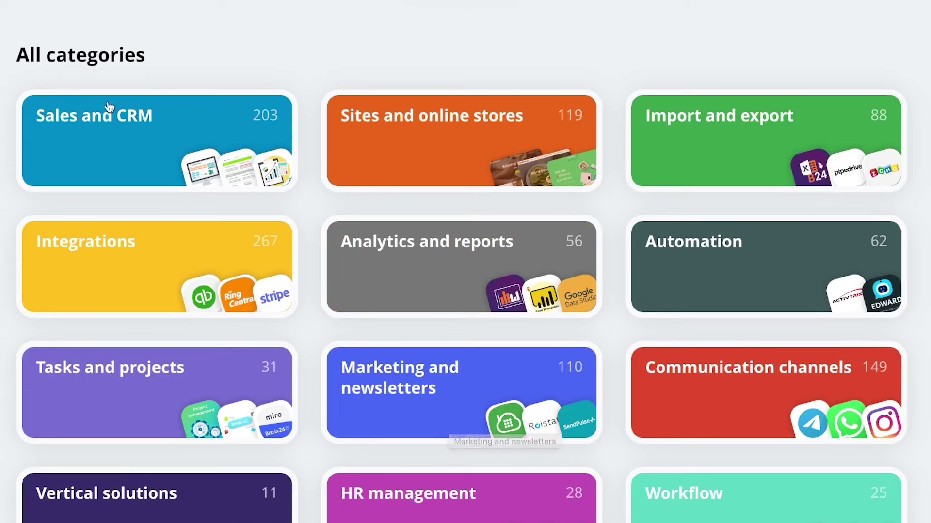
{"action": "left_click", "coordinate": [106, 122]}
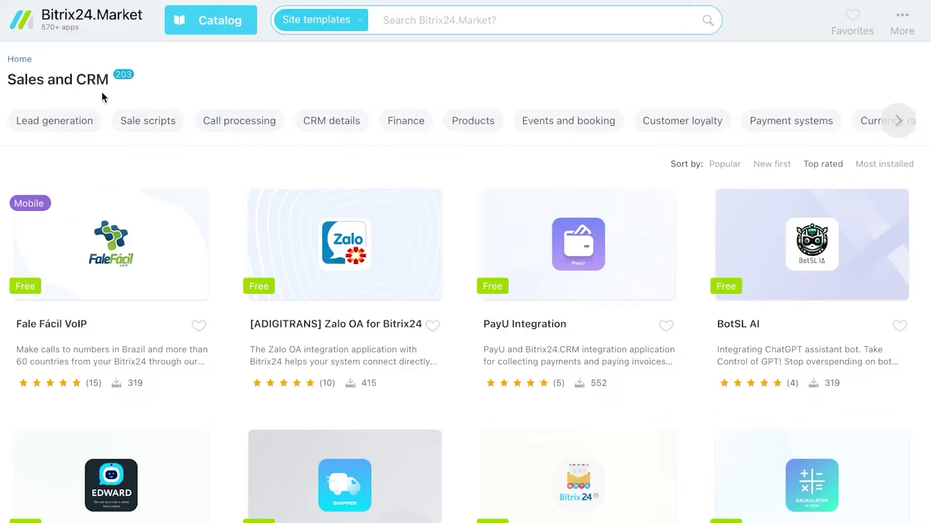
{"action": "left_click", "coordinate": [1, 19]}
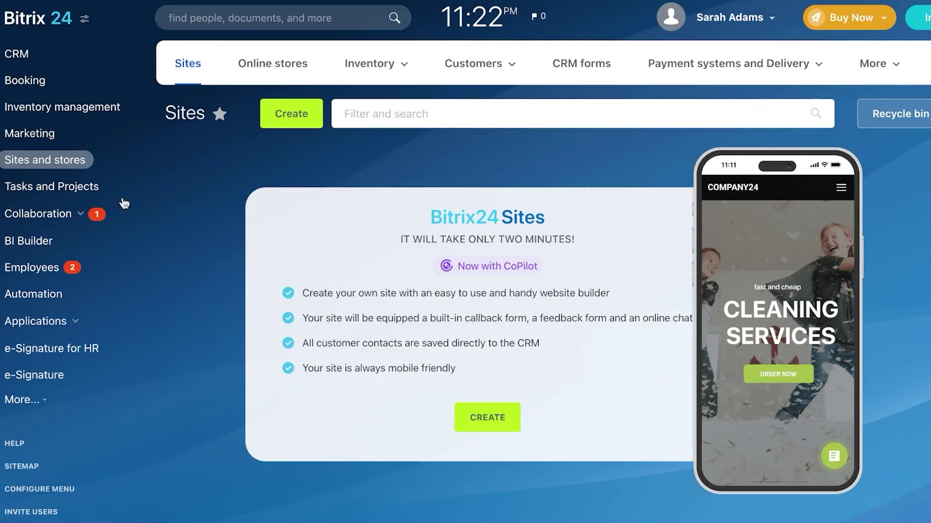
Step: Open Tasks and Projects from the left sidebar
{"action": "left_click", "coordinate": [62, 189]}
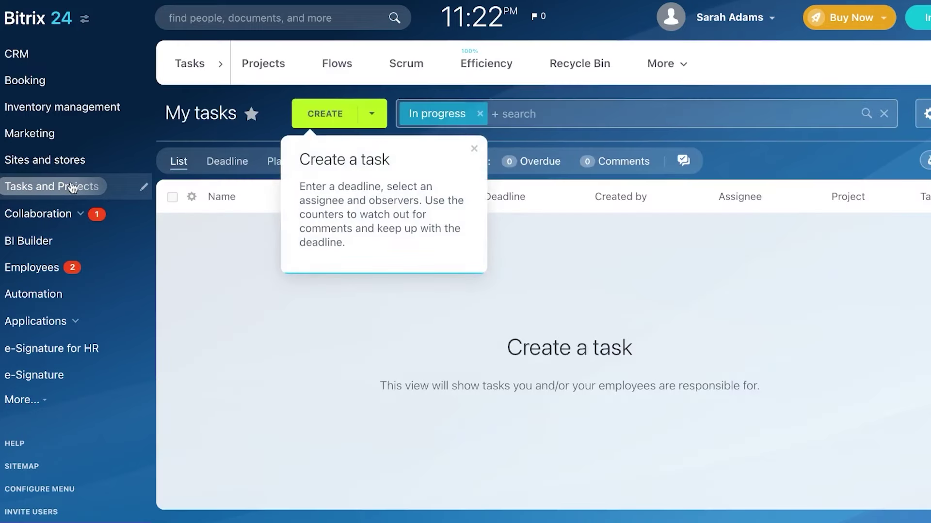
Step: Create a task named 'task 1' with the description 'this is a test task .....'
{"action": "left_click", "coordinate": [333, 115]}
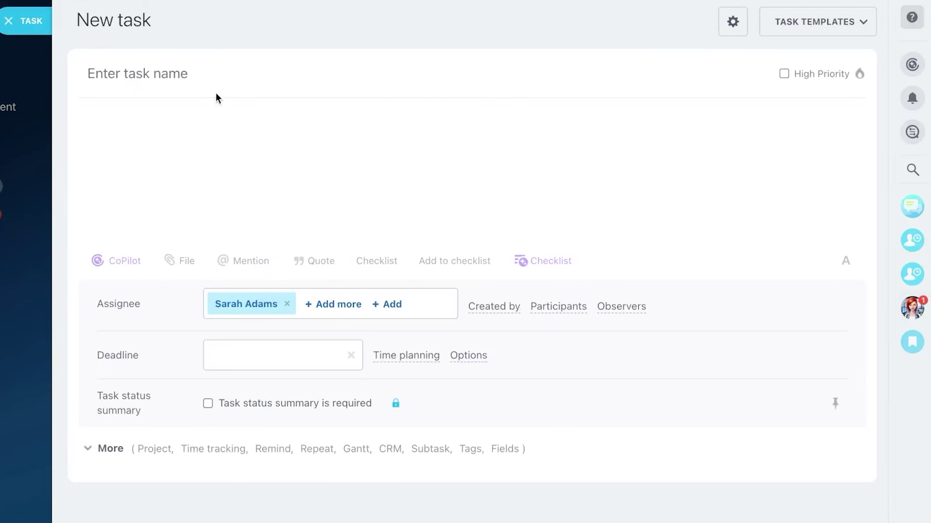
{"action": "type", "text": "task 1"}
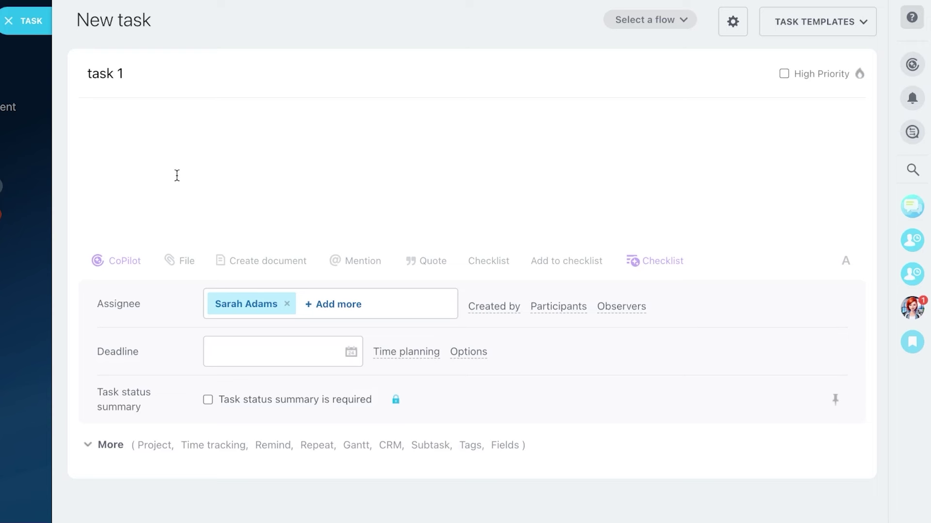
{"action": "left_click", "coordinate": [176, 155]}
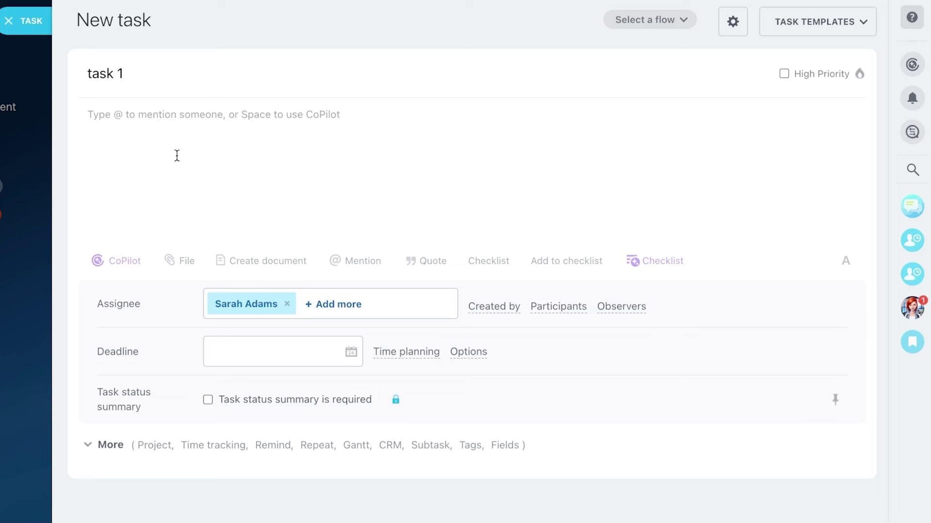
{"action": "type", "text": "this"}
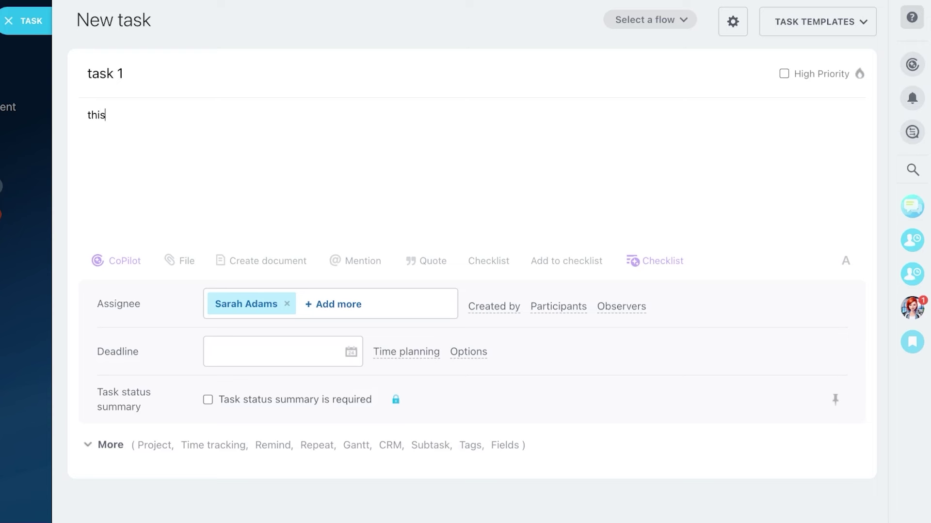
{"action": "type", "text": " is a test task ....."}
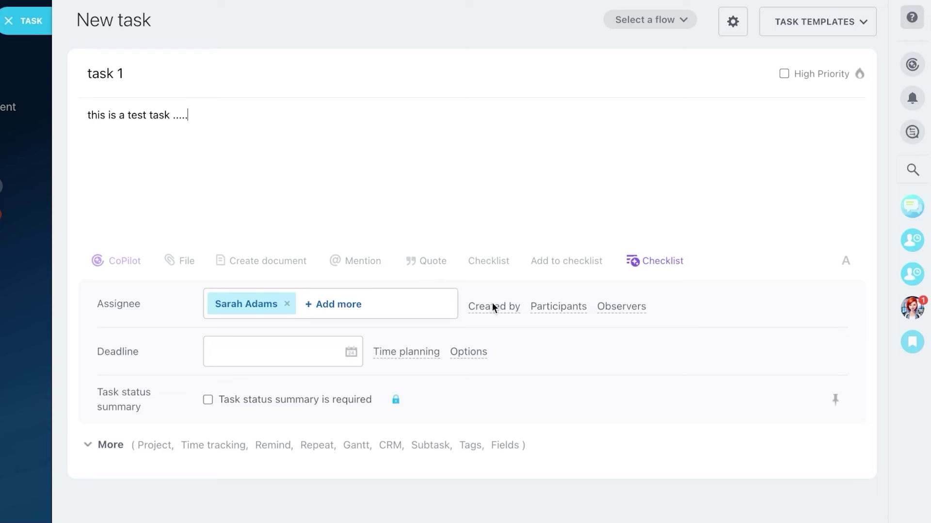
Step: Reassign the same person, set the deadline to April 14, 2025, and expand More fields
{"action": "left_click", "coordinate": [287, 306]}
{"action": "left_click", "coordinate": [255, 416]}
{"action": "left_click", "coordinate": [309, 356]}
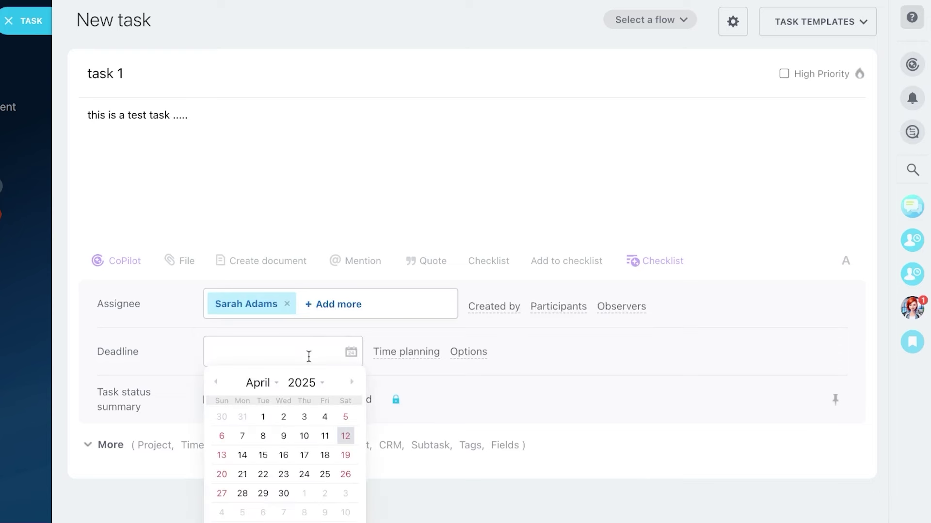
{"action": "left_click", "coordinate": [242, 456]}
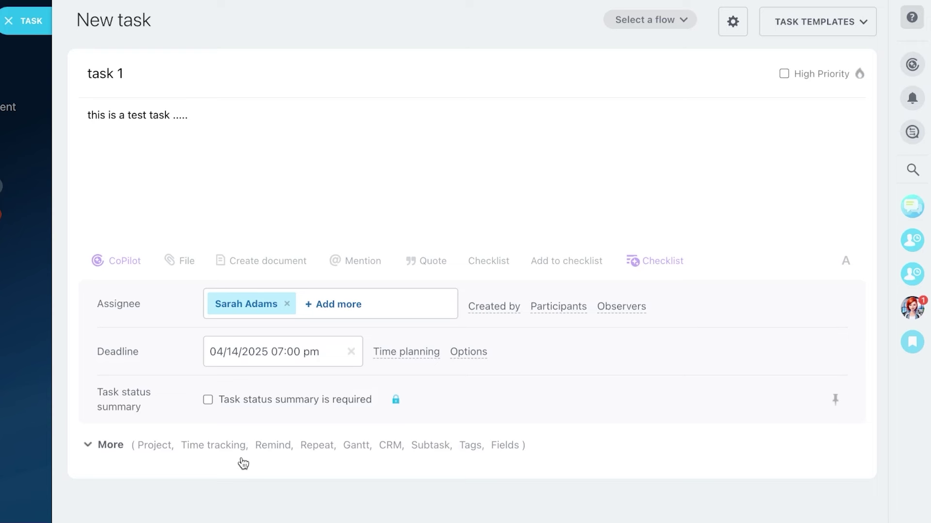
{"action": "left_click", "coordinate": [105, 448]}
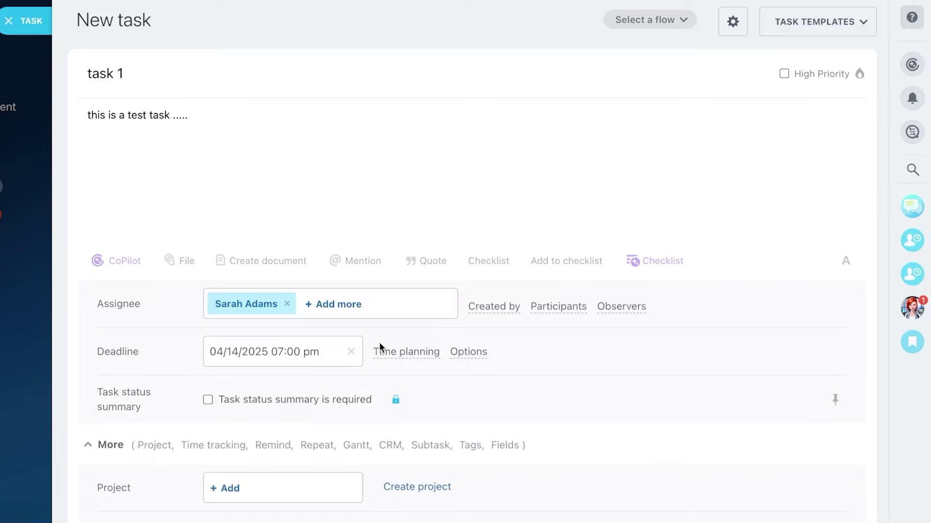
{"action": "scroll", "coordinate": [379, 342], "scroll_direction": "down", "scroll_amount": 8}
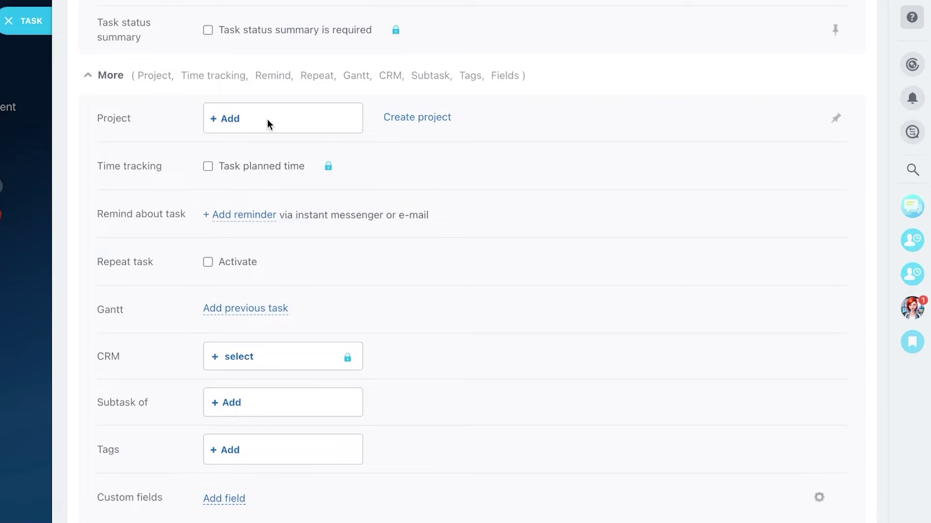
Step: Start a new private workgroup project named 'test' from the task's Project picker
{"action": "left_click", "coordinate": [240, 123]}
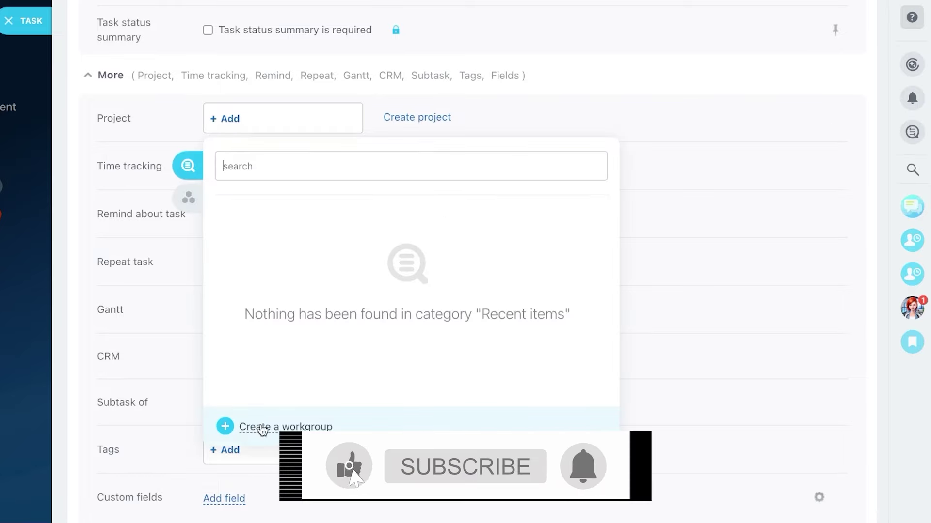
{"action": "left_click", "coordinate": [262, 426]}
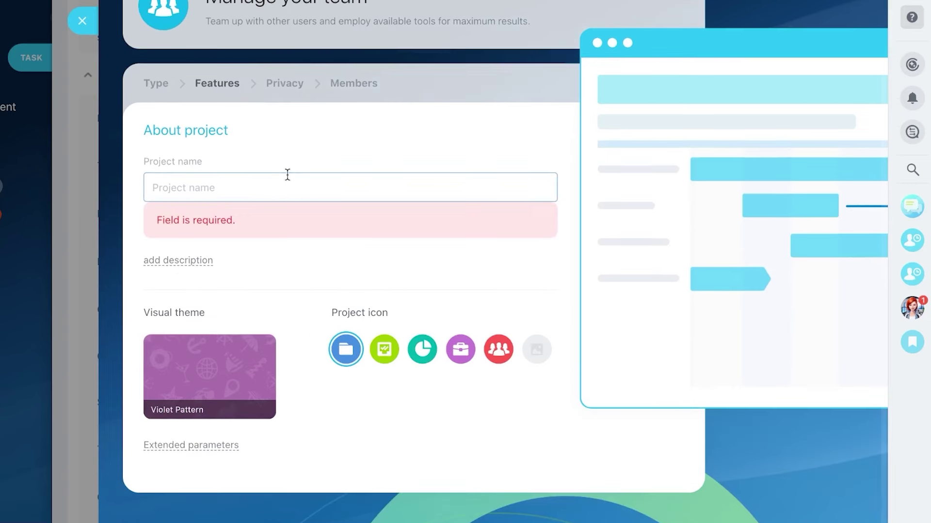
{"action": "left_click", "coordinate": [284, 188]}
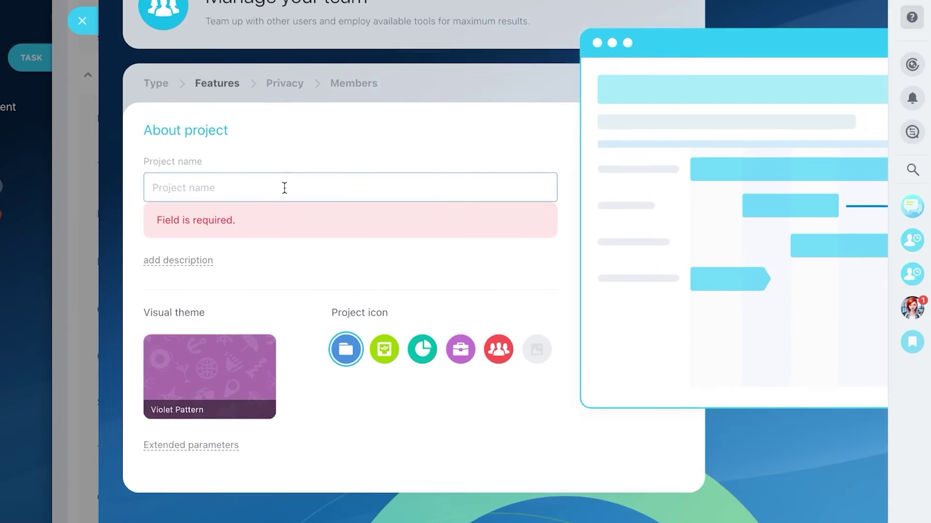
{"action": "type", "text": "test"}
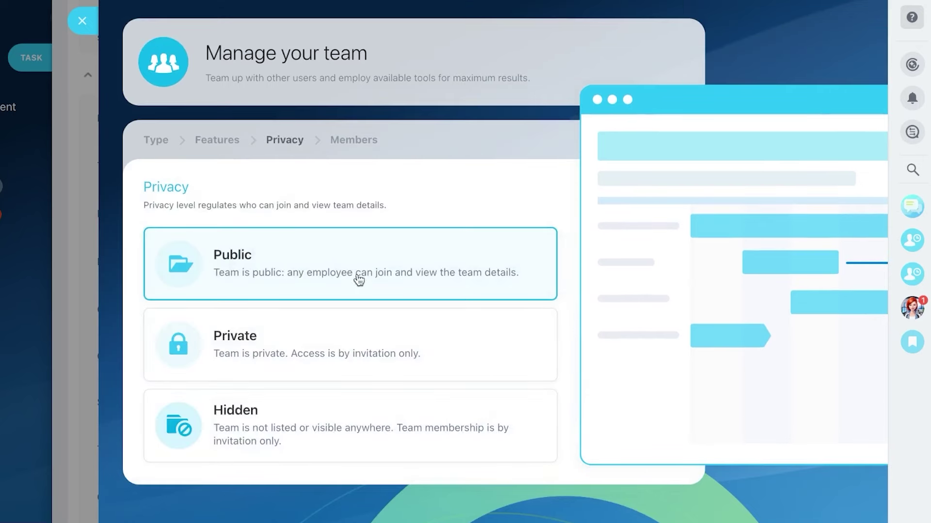
{"action": "left_click", "coordinate": [341, 353]}
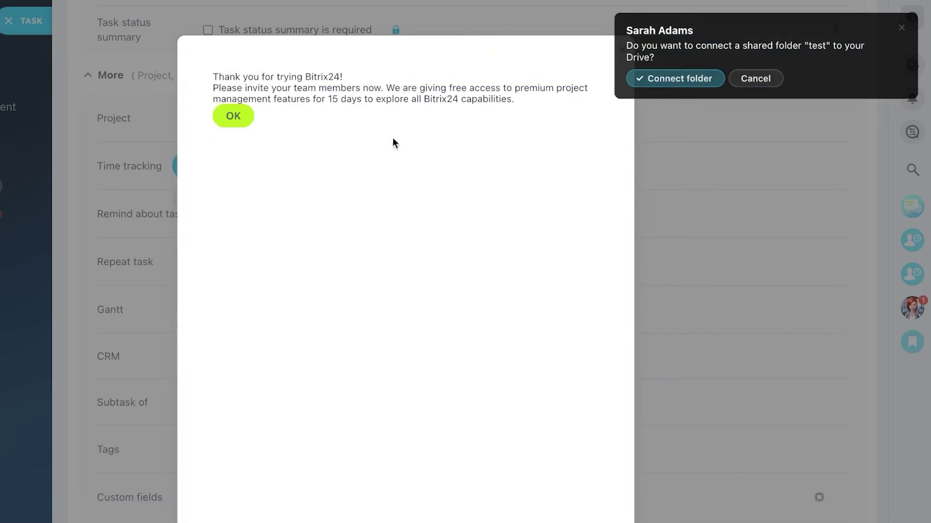
{"action": "left_click", "coordinate": [771, 81]}
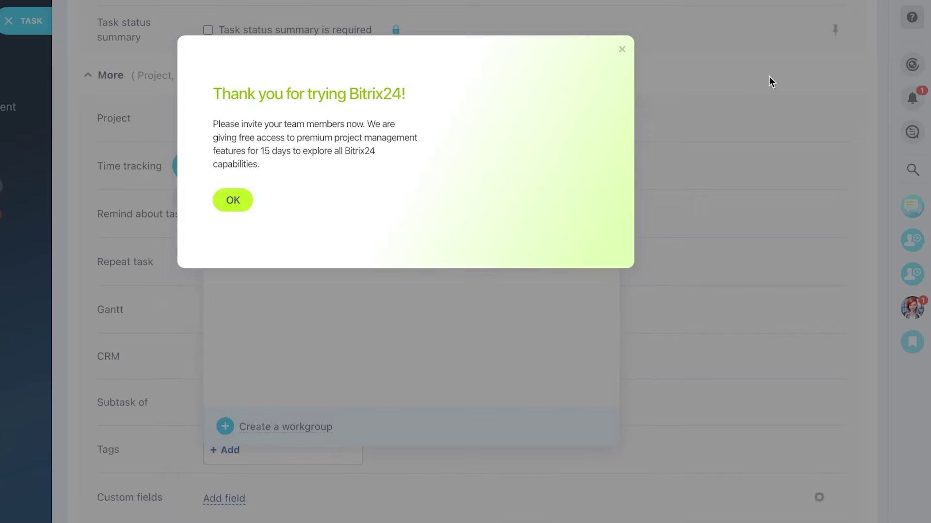
Step: Dismiss the trial thank-you message and reattach the task to the test workgroup
{"action": "left_click", "coordinate": [245, 202]}
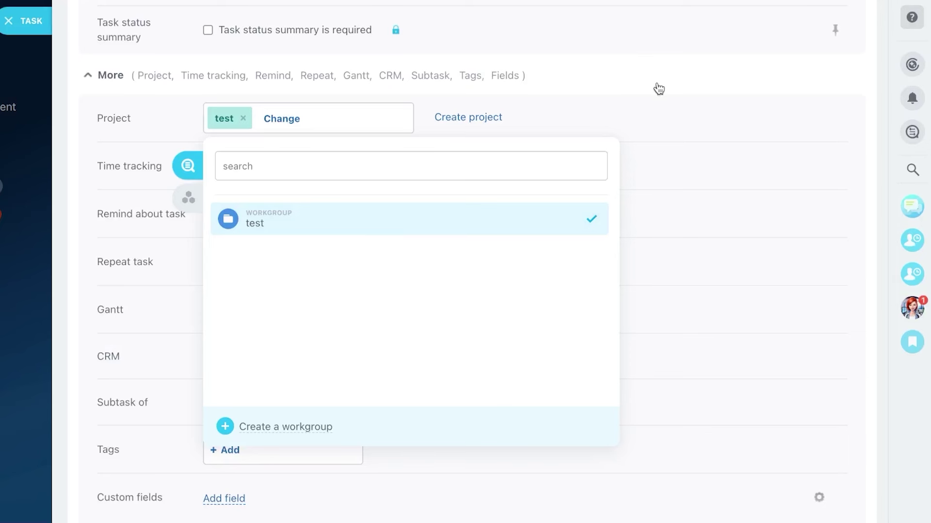
{"action": "left_click", "coordinate": [695, 73]}
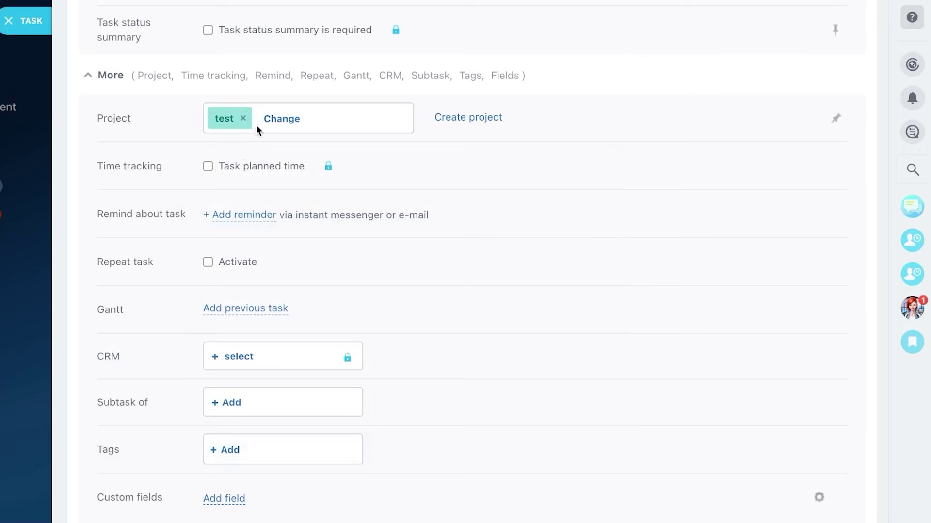
{"action": "left_click", "coordinate": [243, 118]}
{"action": "left_click", "coordinate": [226, 121]}
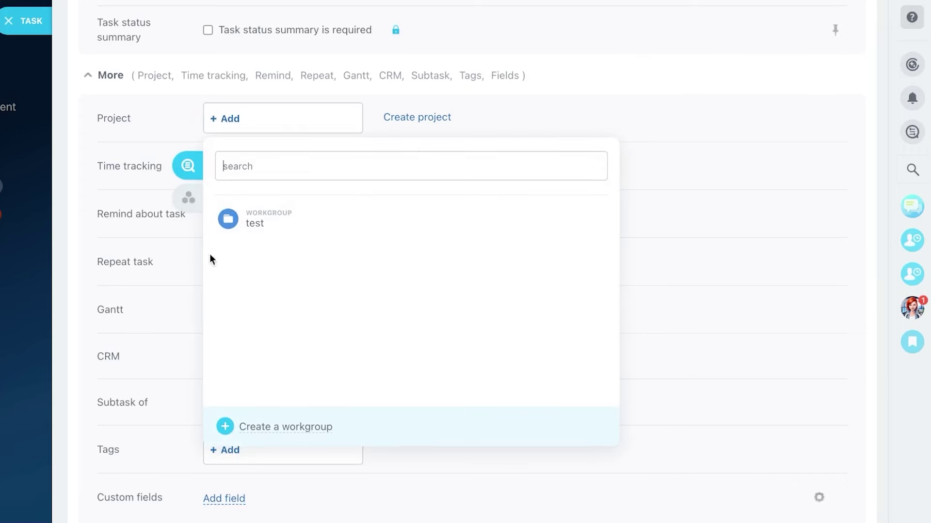
{"action": "left_click", "coordinate": [255, 223]}
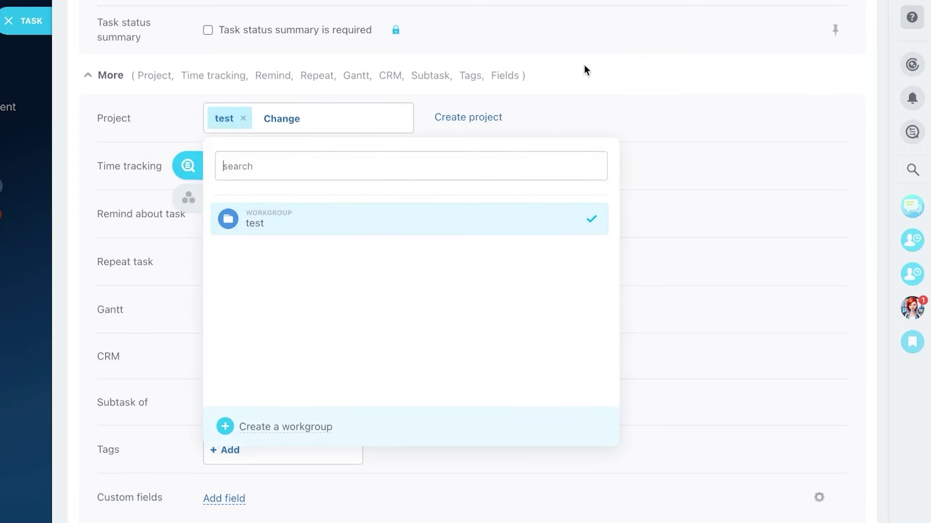
{"action": "left_click", "coordinate": [555, 95]}
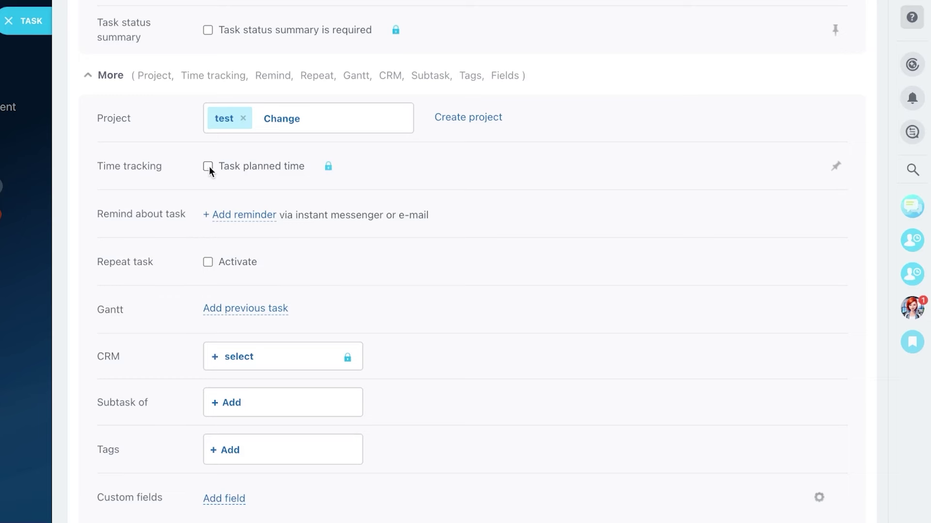
Step: Try linking a CRM item, close the upgrade offer, then open the Subtask of picker
{"action": "scroll", "coordinate": [195, 286], "scroll_direction": "down", "scroll_amount": 2}
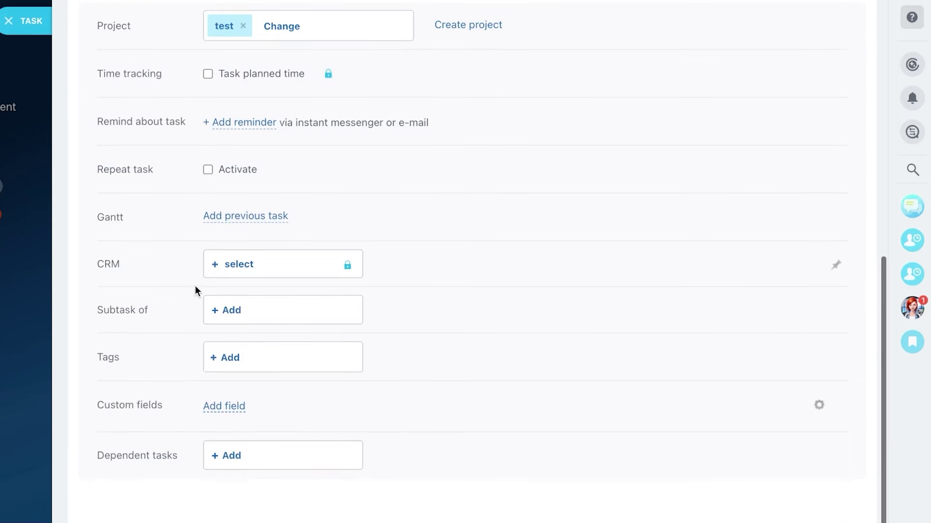
{"action": "left_click", "coordinate": [245, 264]}
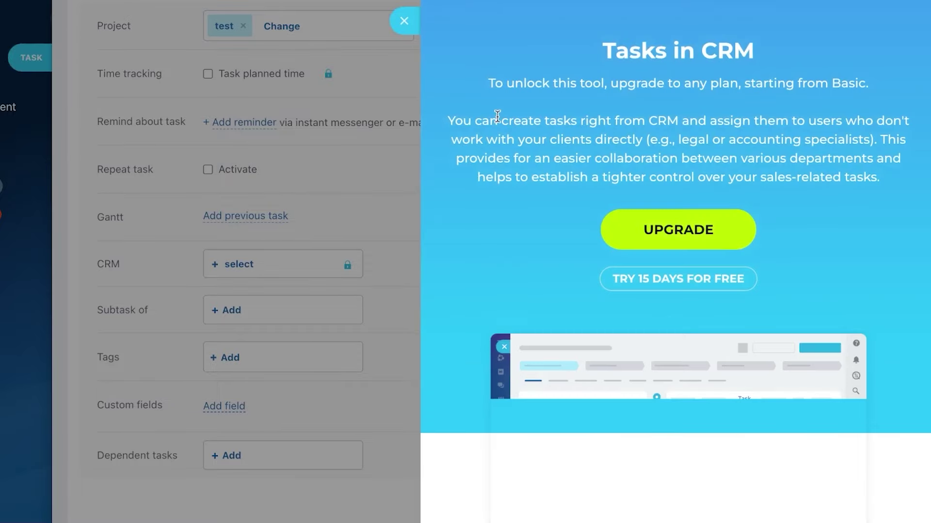
{"action": "left_click", "coordinate": [403, 20]}
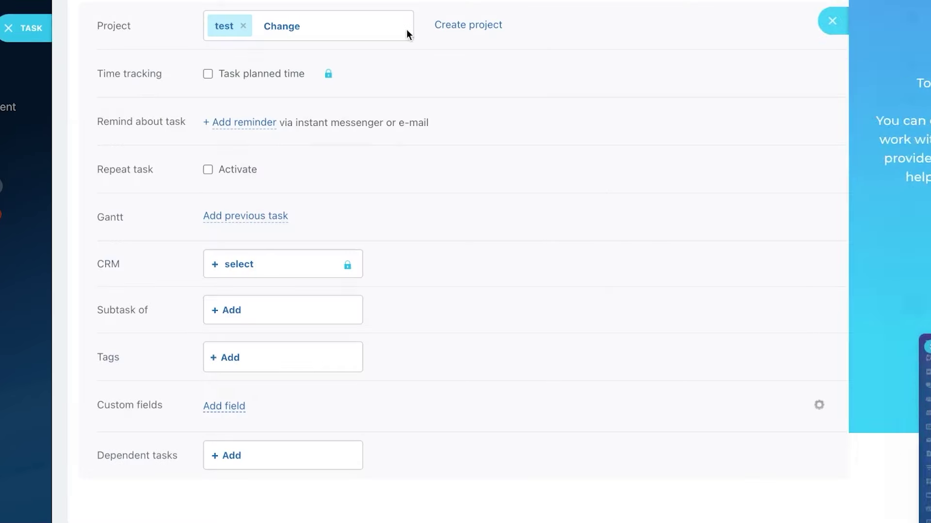
{"action": "left_click", "coordinate": [235, 313]}
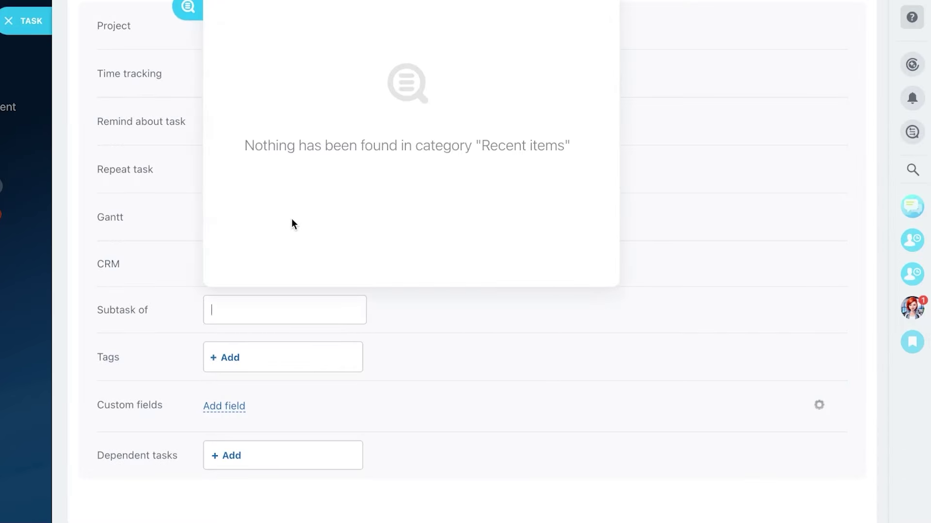
{"action": "scroll", "coordinate": [292, 219], "scroll_direction": "up", "scroll_amount": 2}
Step: Create the tags 'new' and 'test' and add both to task 1
{"action": "left_click", "coordinate": [225, 479]}
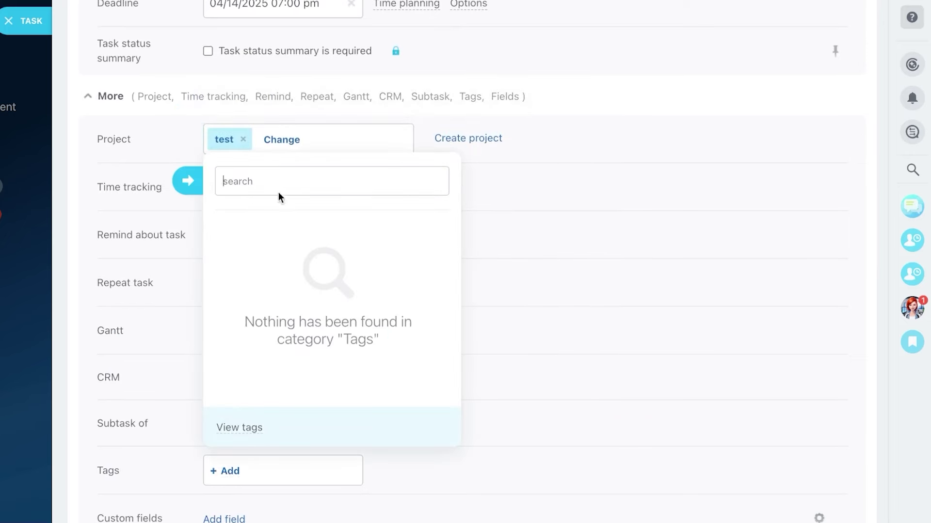
{"action": "type", "text": "new"}
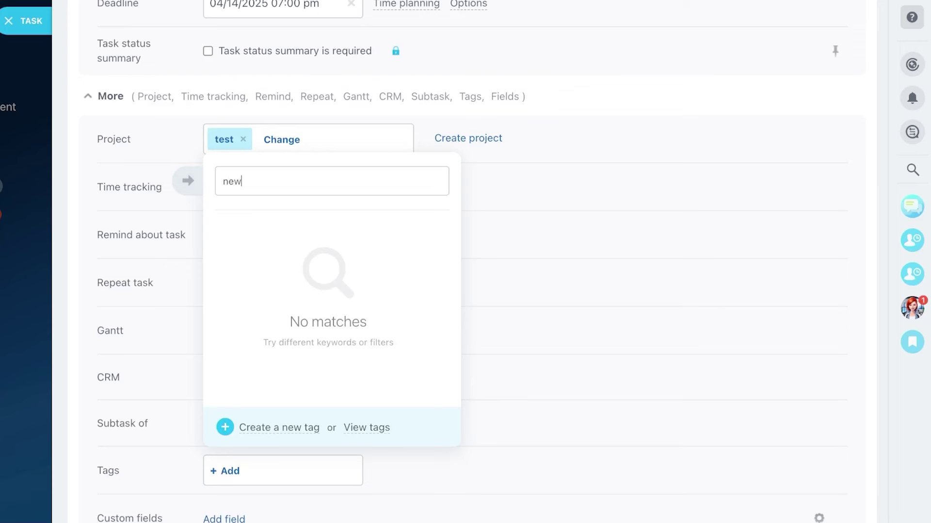
{"action": "left_click", "coordinate": [276, 428]}
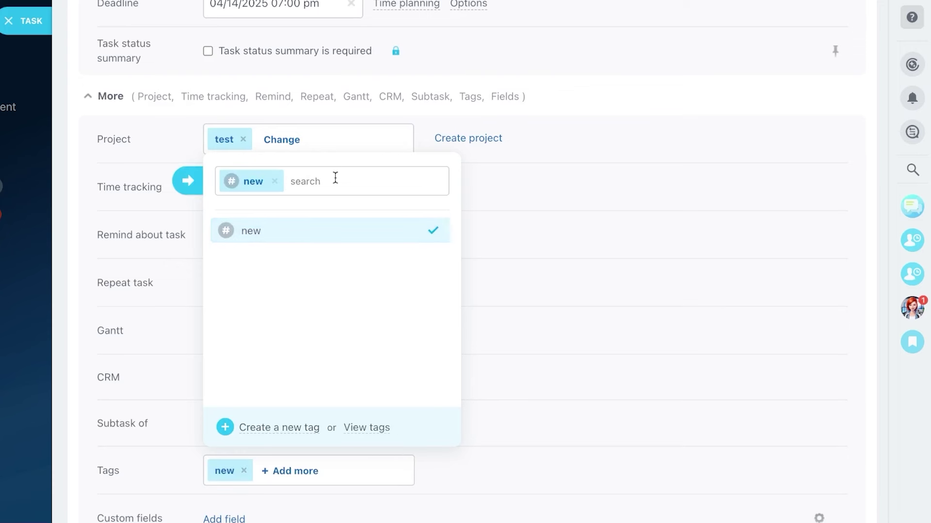
{"action": "type", "text": "test"}
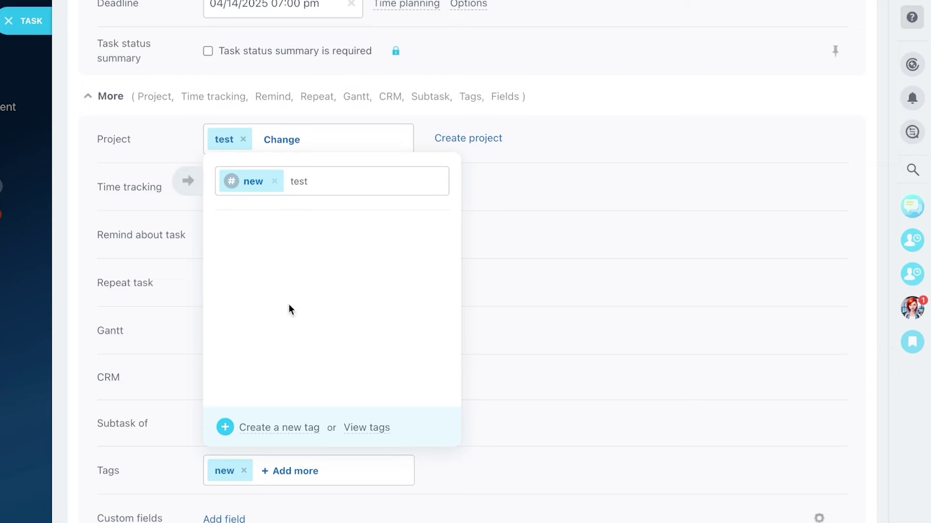
{"action": "left_click", "coordinate": [274, 431]}
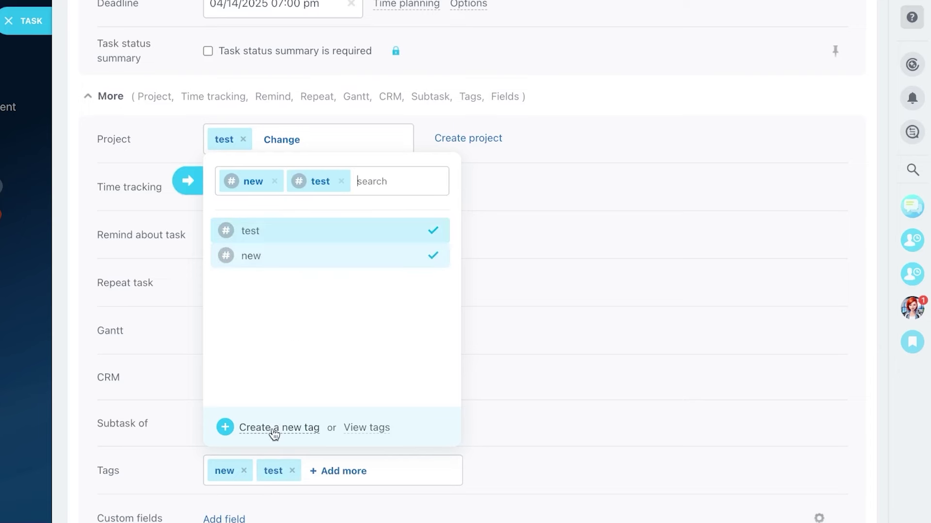
{"action": "left_click", "coordinate": [526, 102]}
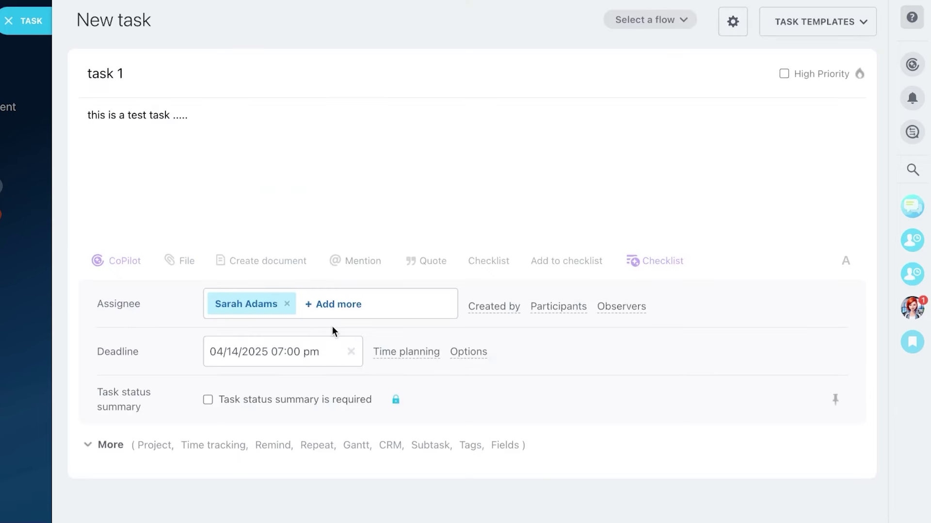
Step: Expand task 1's extra fields, browse the custom field types without adding one, and review the form
{"action": "left_click", "coordinate": [111, 444]}
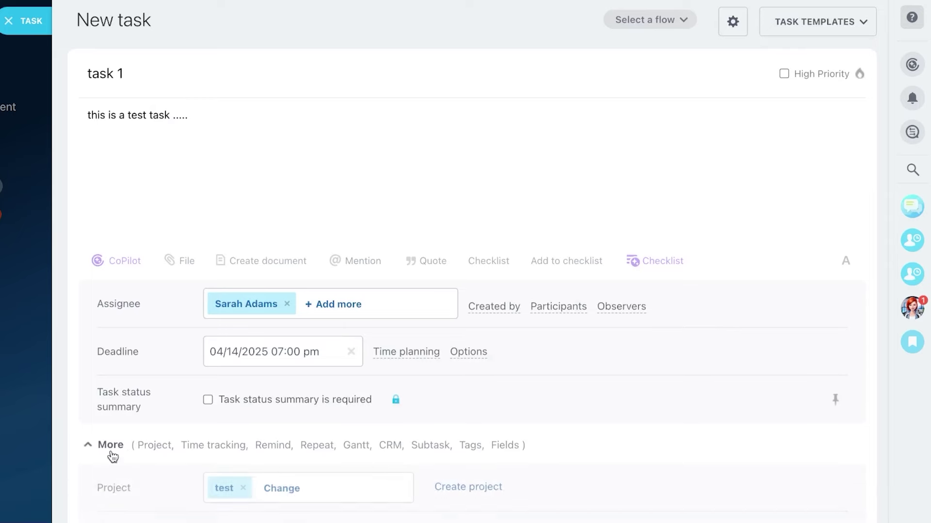
{"action": "scroll", "coordinate": [361, 332], "scroll_direction": "down", "scroll_amount": 10}
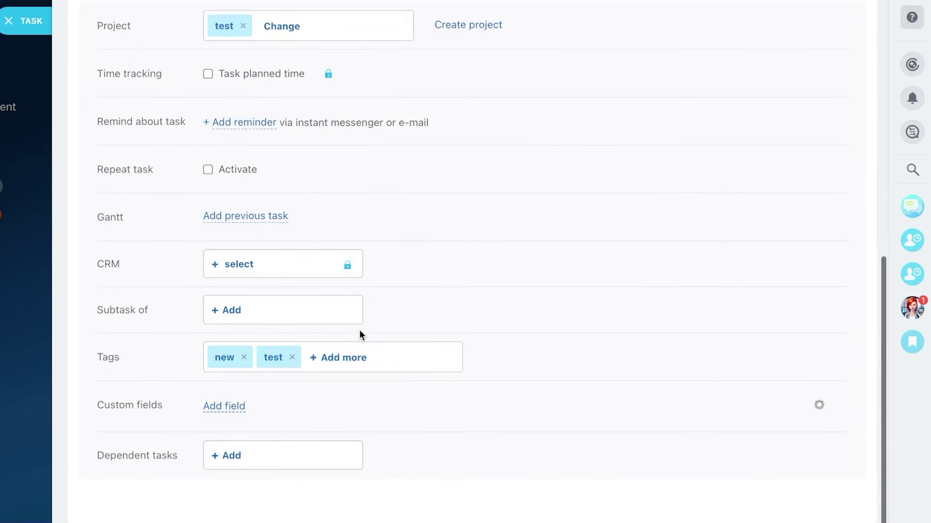
{"action": "left_click", "coordinate": [219, 406]}
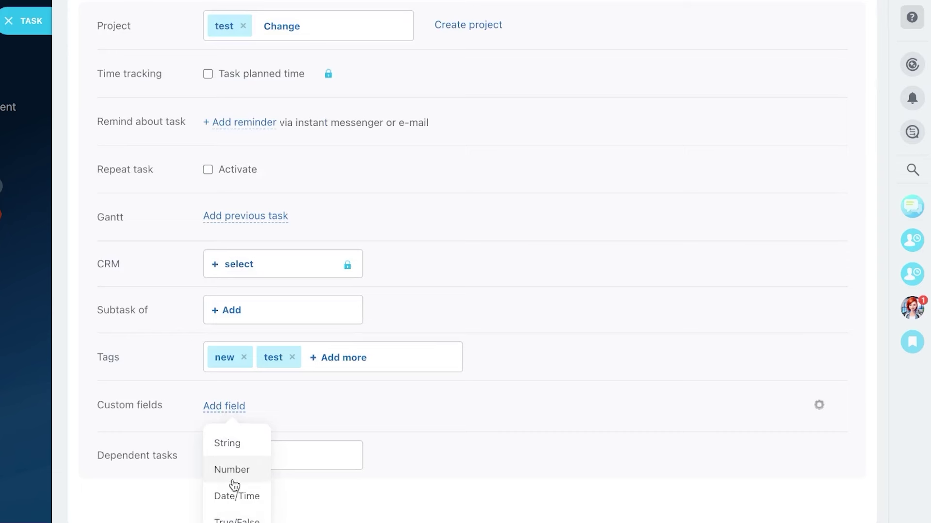
{"action": "left_click", "coordinate": [482, 401]}
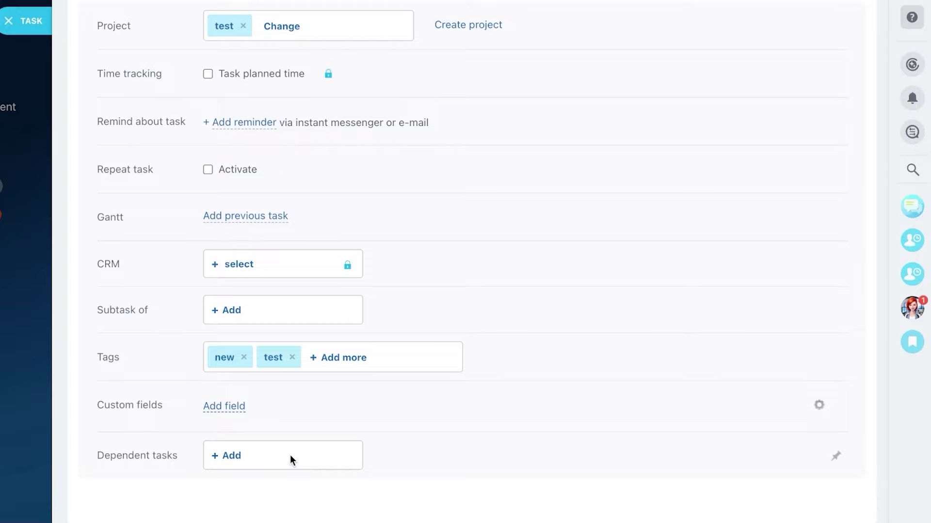
{"action": "scroll", "coordinate": [290, 455], "scroll_direction": "up", "scroll_amount": 10}
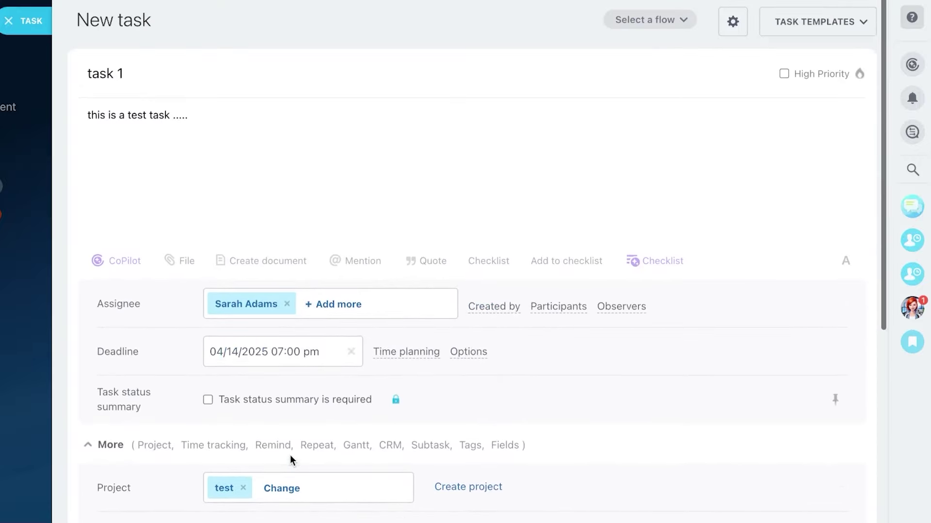
{"action": "scroll", "coordinate": [326, 349], "scroll_direction": "down", "scroll_amount": 8}
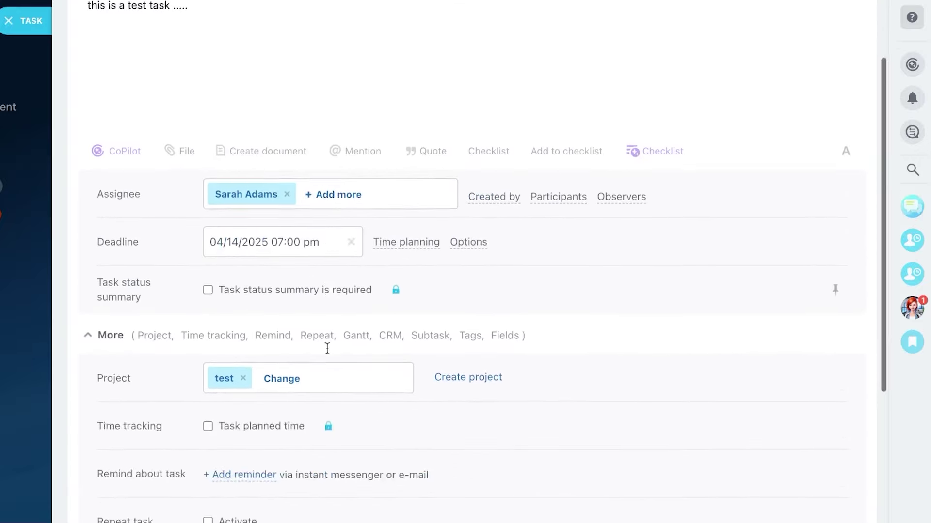
{"action": "scroll", "coordinate": [327, 348], "scroll_direction": "up", "scroll_amount": 8}
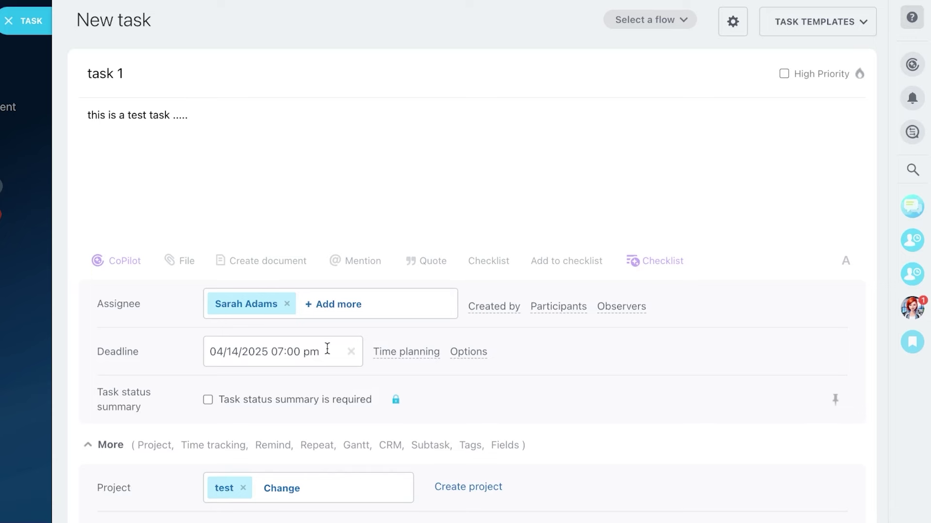
{"action": "scroll", "coordinate": [327, 349], "scroll_direction": "down", "scroll_amount": 10}
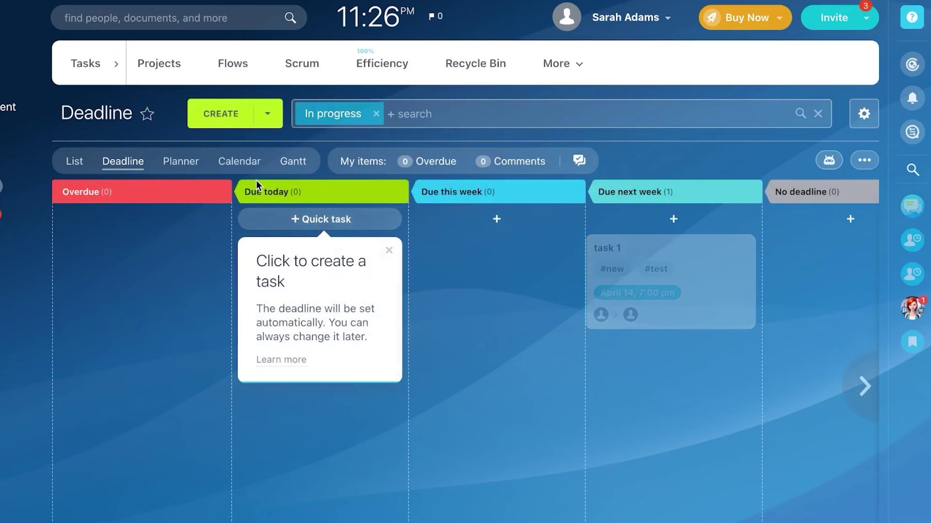
Step: Switch My tasks to the Gantt timeline and expand Collaboration in the left menu
{"action": "left_click", "coordinate": [290, 168]}
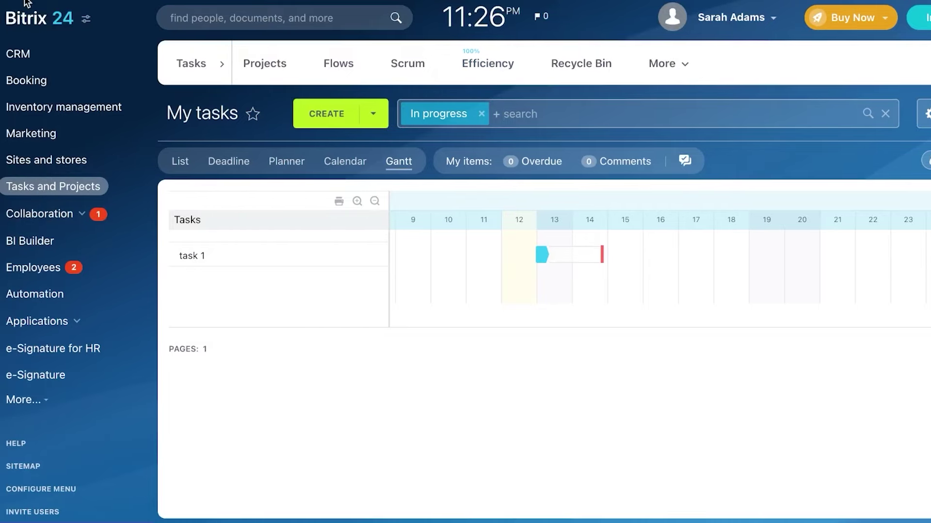
{"action": "left_click", "coordinate": [69, 216]}
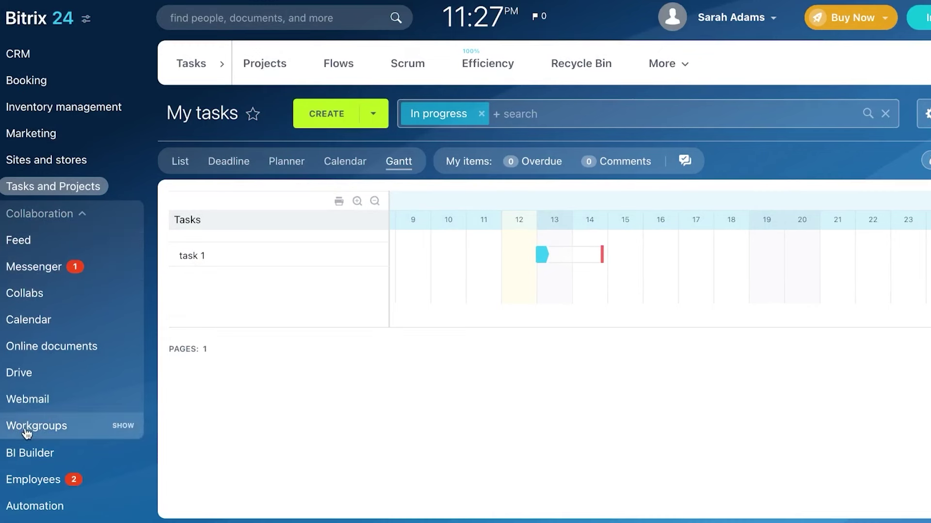
Step: Visit the company Feed, then open the Messenger's chat list
{"action": "left_click", "coordinate": [28, 245]}
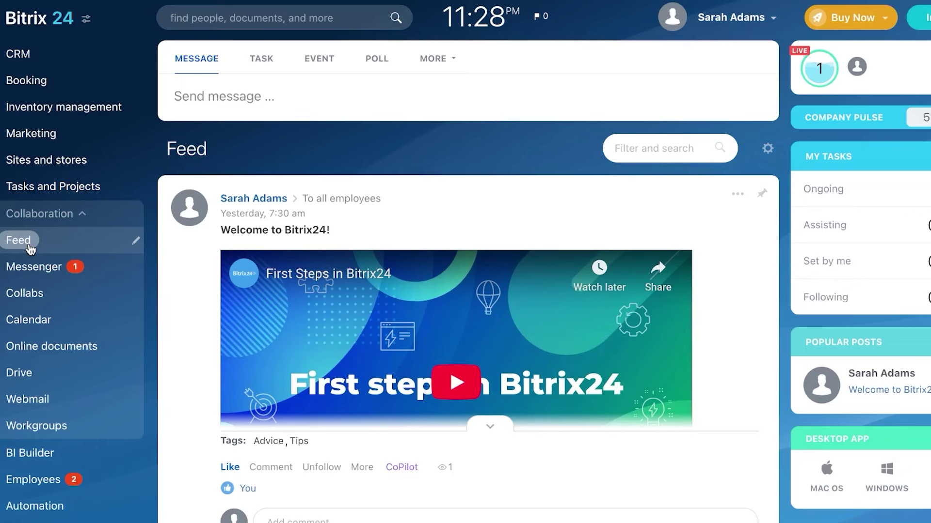
{"action": "left_click", "coordinate": [37, 274]}
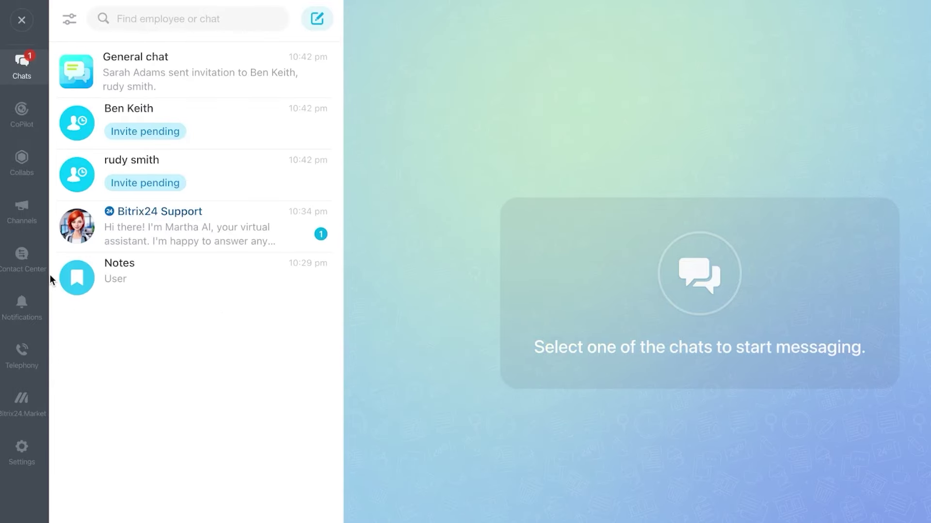
Step: Look at the Bitrix24 Support chat, then show the still-empty Channels list
{"action": "left_click", "coordinate": [159, 231]}
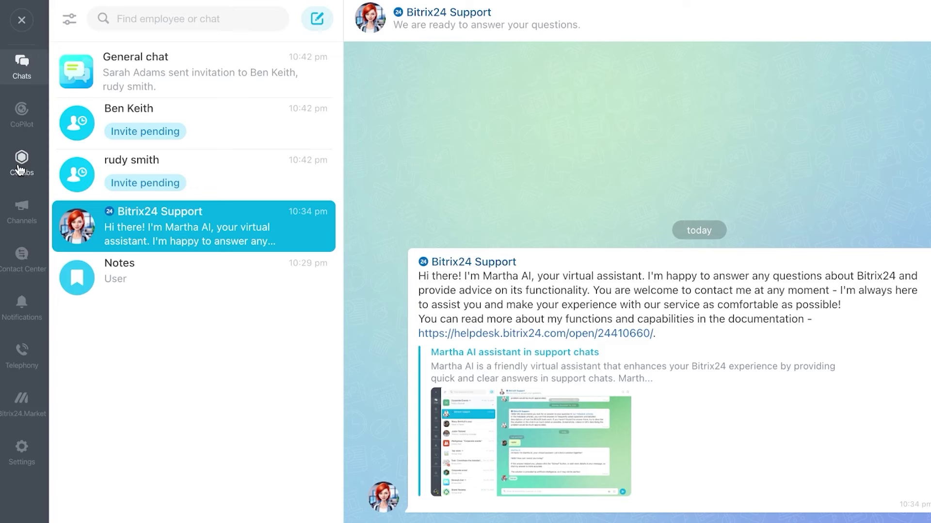
{"action": "left_click", "coordinate": [20, 217]}
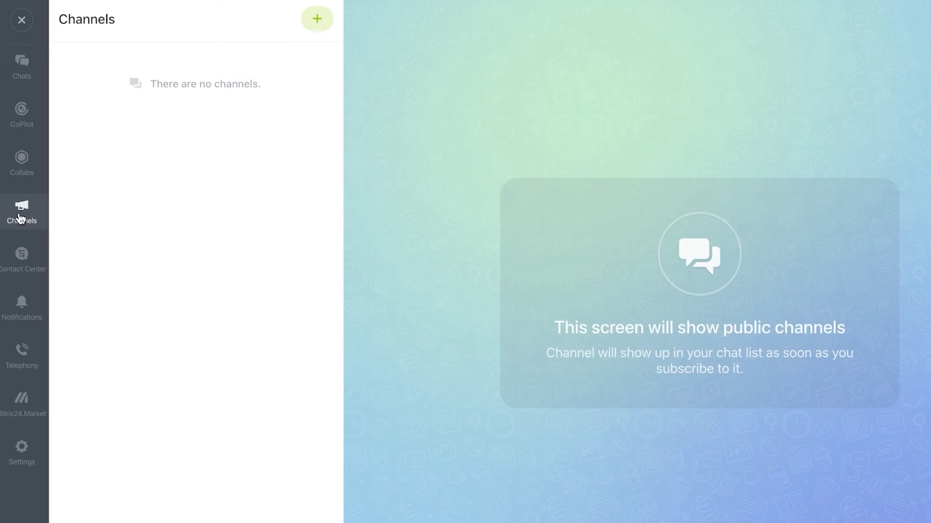
Step: Draft a new channel named CRM with description 'TEST .L' and expand its access permissions
{"action": "left_click", "coordinate": [316, 20]}
{"action": "left_click", "coordinate": [429, 459]}
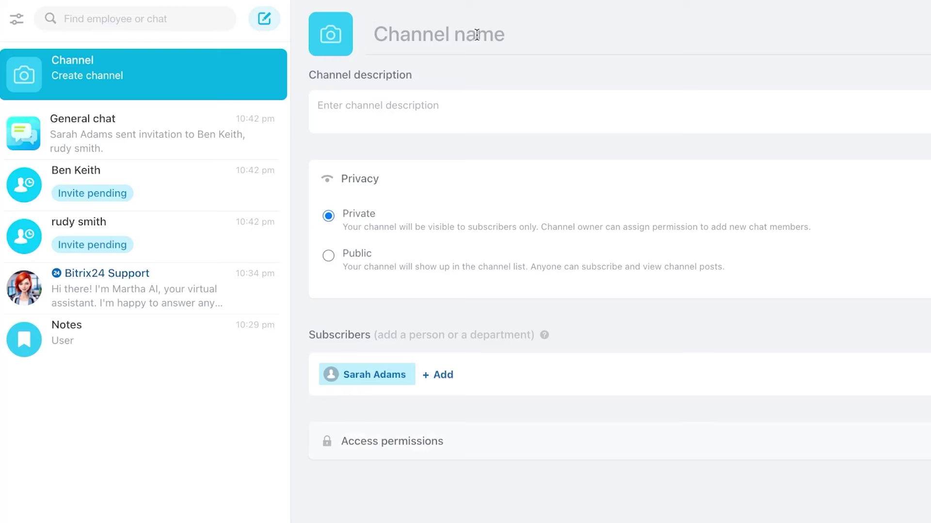
{"action": "type", "text": "CRM"}
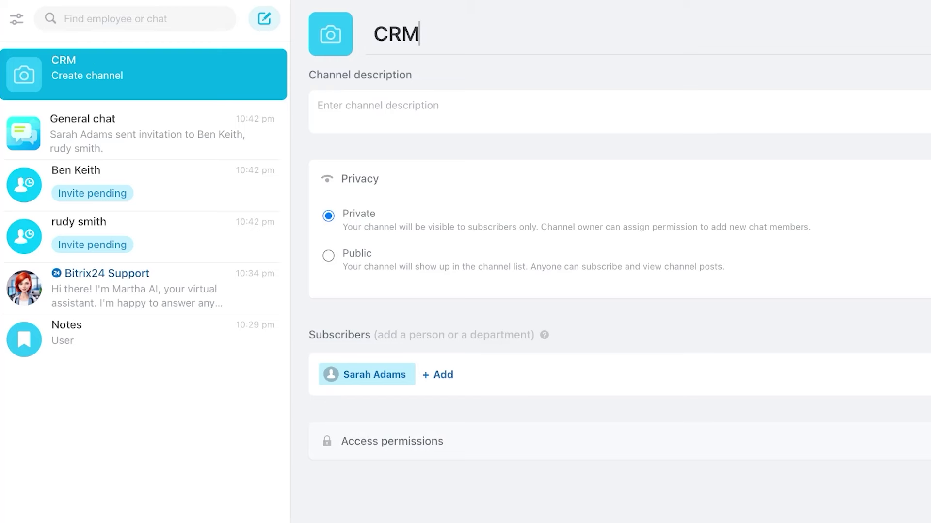
{"action": "left_click", "coordinate": [455, 112]}
{"action": "type", "text": "TEST .L"}
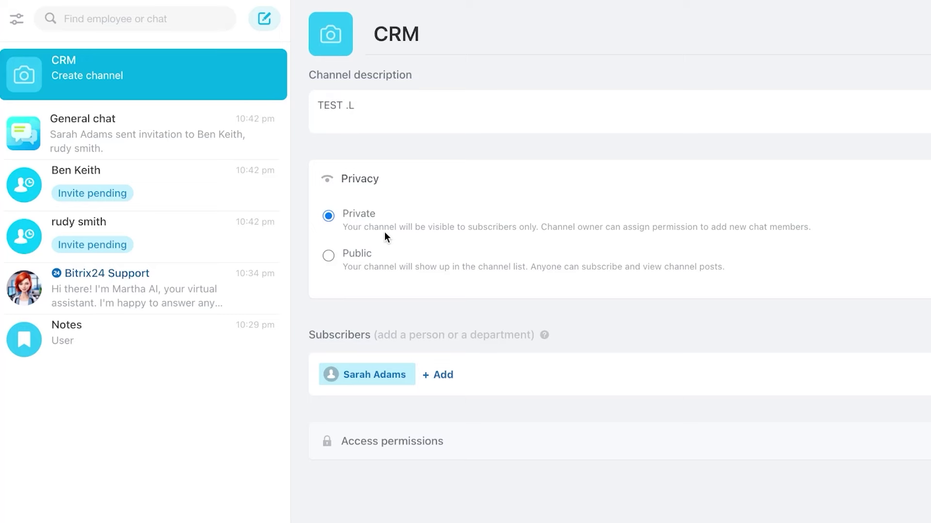
{"action": "left_click", "coordinate": [445, 455]}
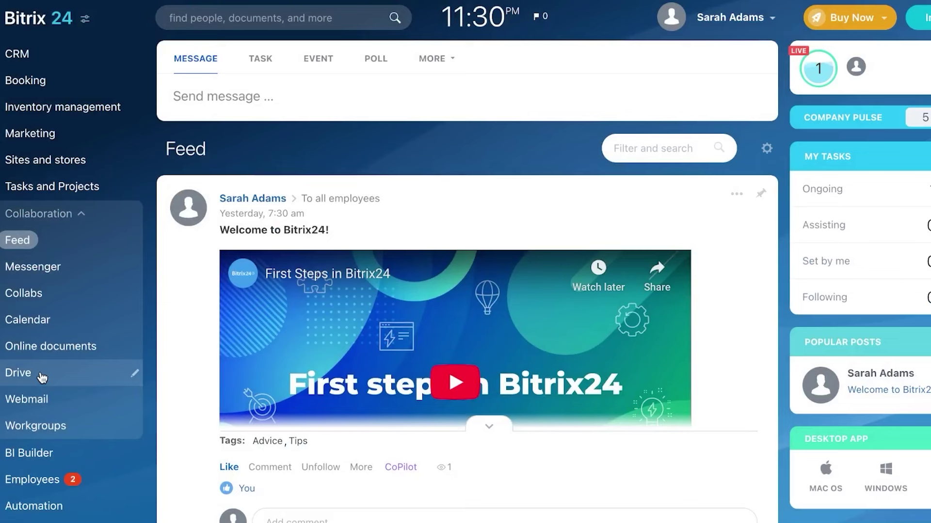
Step: Visit the Calendar, then open the Employees list page
{"action": "left_click", "coordinate": [36, 319]}
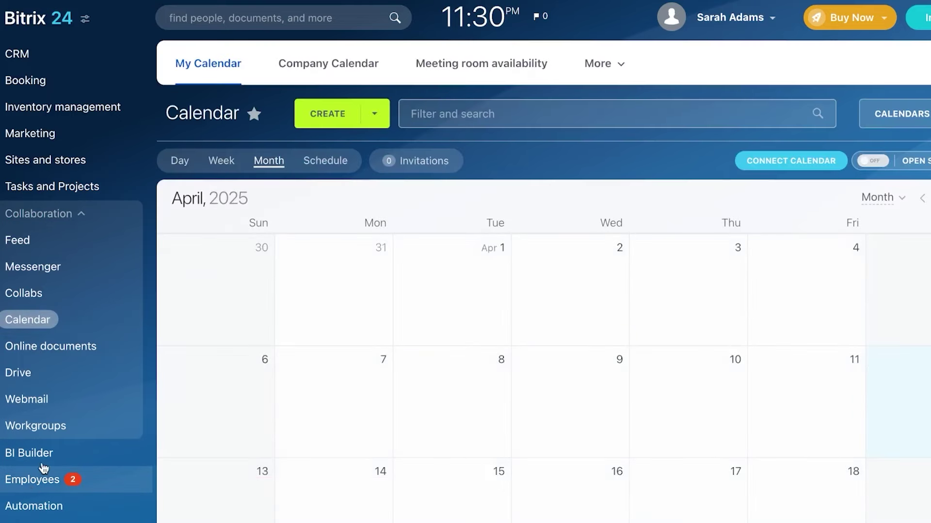
{"action": "left_click", "coordinate": [38, 492]}
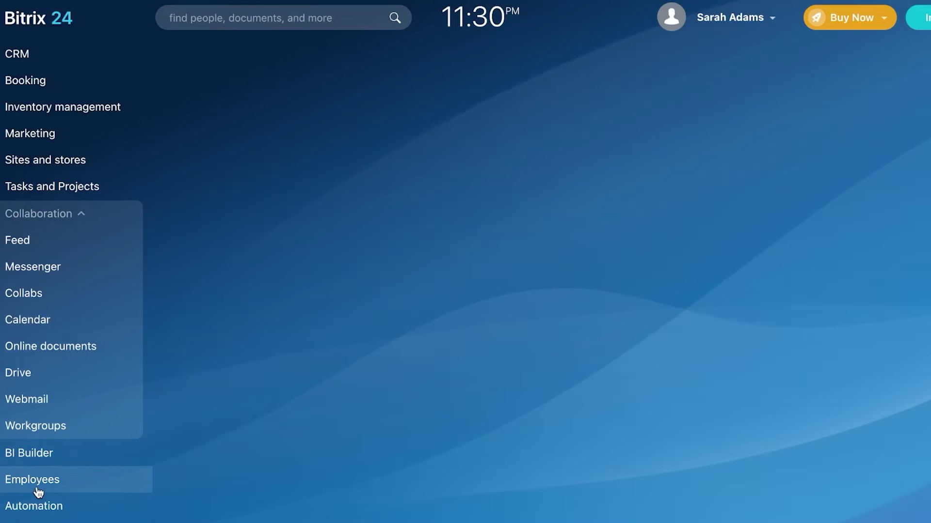
{"action": "left_click", "coordinate": [39, 489]}
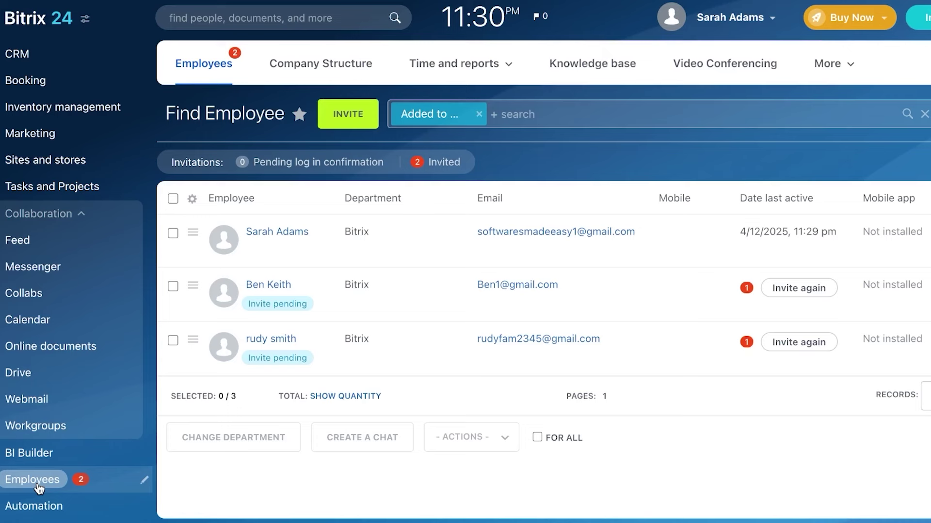
{"action": "scroll", "coordinate": [39, 489], "scroll_direction": "down", "scroll_amount": 5}
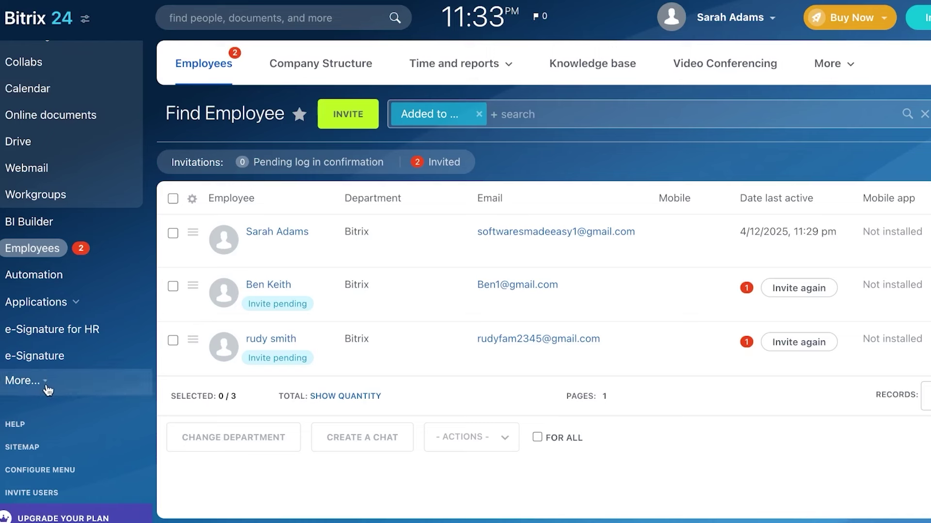
Step: Expand More and Applications in the menu to reach the Bitrix24.Market catalogue
{"action": "left_click", "coordinate": [45, 386]}
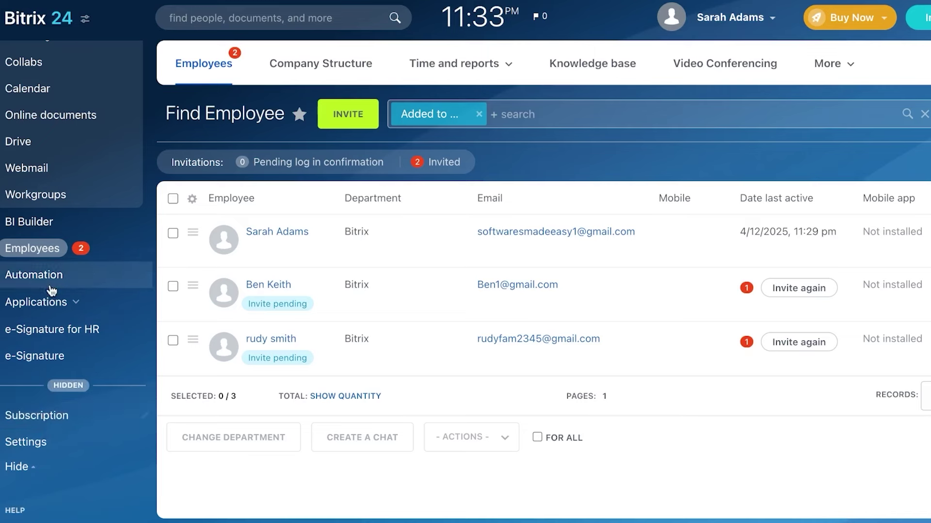
{"action": "left_click", "coordinate": [36, 302]}
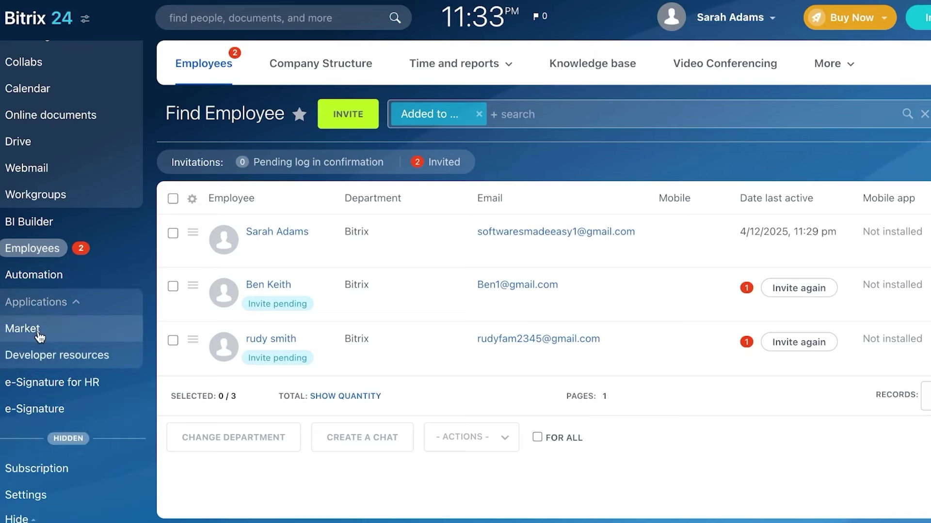
{"action": "left_click", "coordinate": [38, 335]}
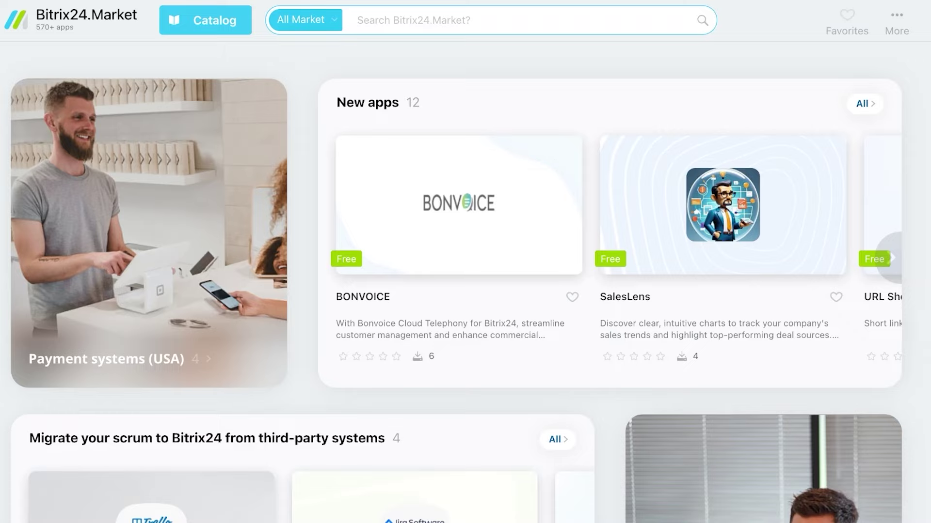
Step: Scroll the Market down to All categories and back, then close it to return to Employees
{"action": "scroll", "coordinate": [456, 261], "scroll_direction": "down", "scroll_amount": 10}
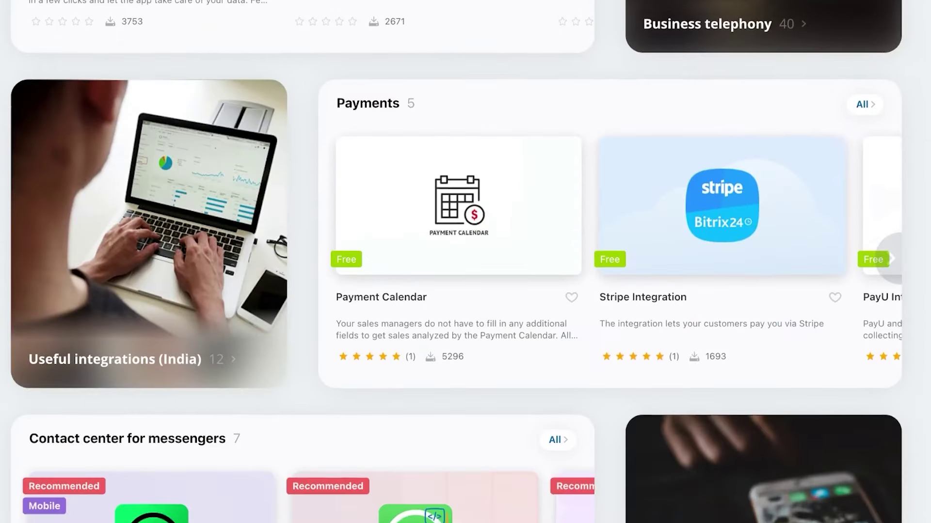
{"action": "scroll", "coordinate": [466, 262], "scroll_direction": "down", "scroll_amount": 8}
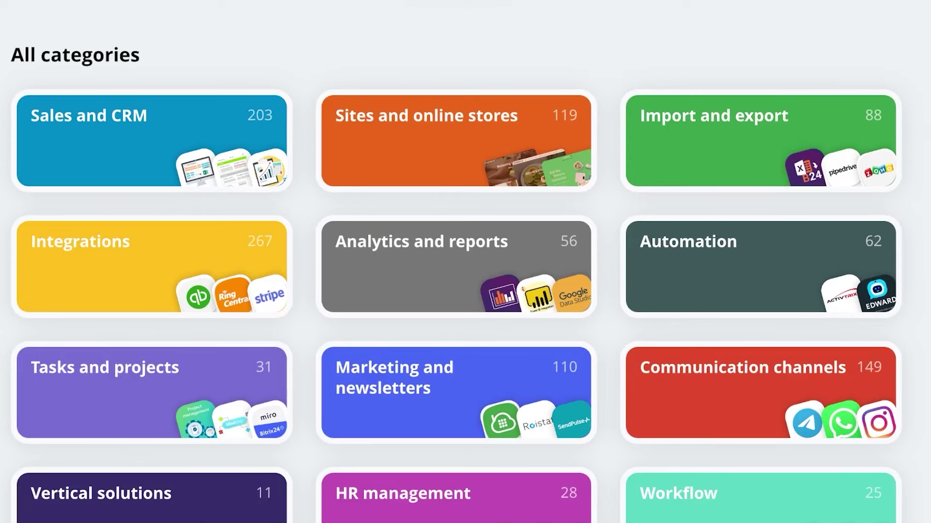
{"action": "scroll", "coordinate": [465, 261], "scroll_direction": "up", "scroll_amount": 15}
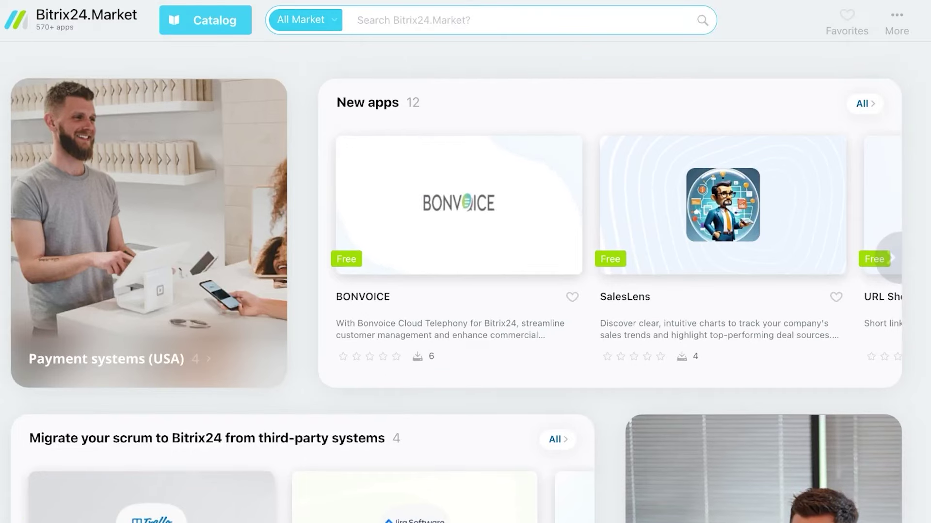
{"action": "left_click", "coordinate": [1, 19]}
{"action": "scroll", "coordinate": [76, 123], "scroll_direction": "up", "scroll_amount": 5}
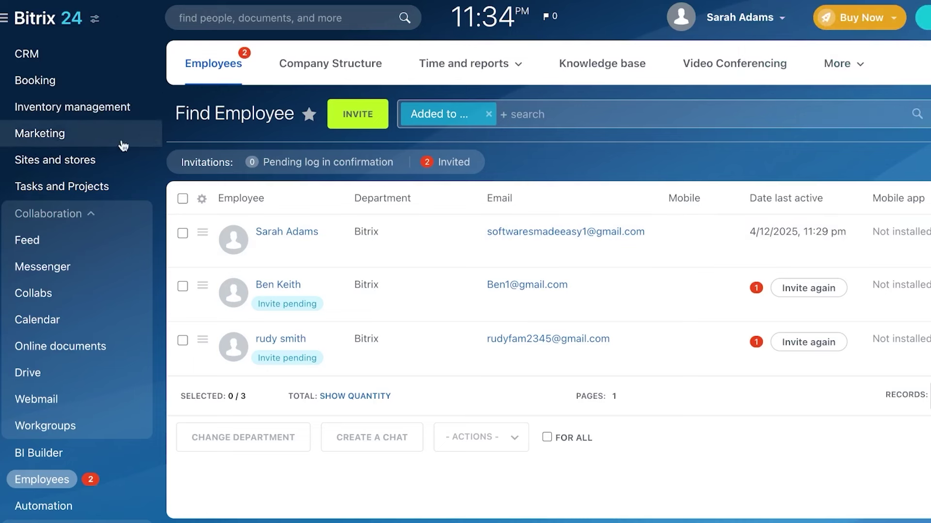
{"action": "scroll", "coordinate": [42, 114], "scroll_direction": "down", "scroll_amount": 10}
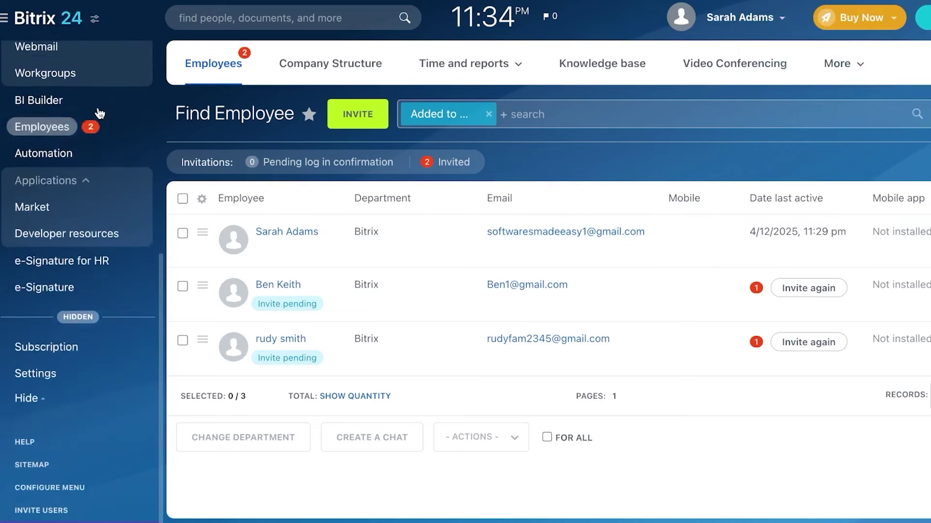
{"action": "left_click", "coordinate": [7, 19]}
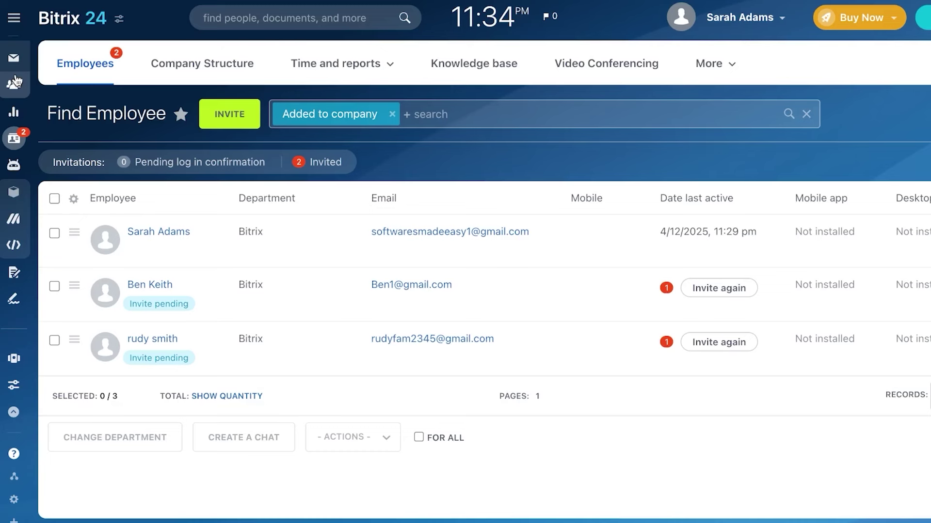
{"action": "left_click", "coordinate": [14, 18]}
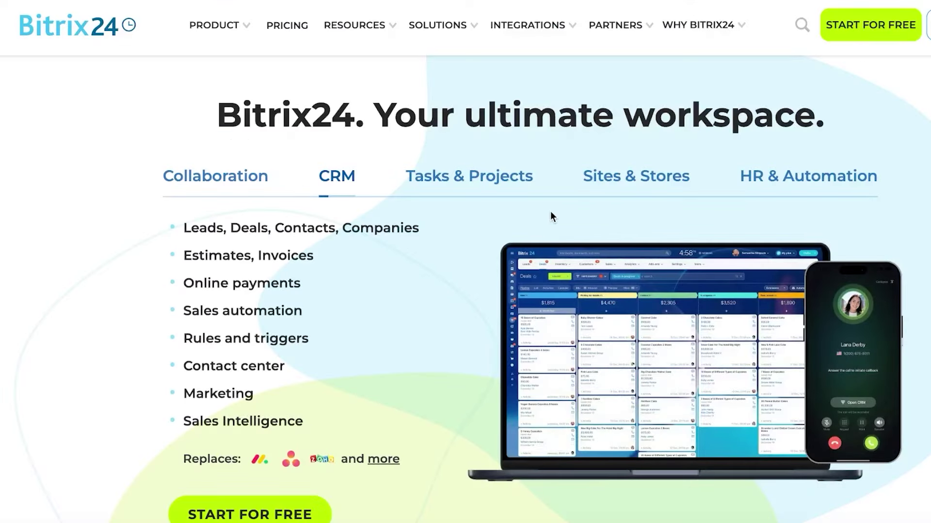
Step: Open the website's PRICING page and scroll to the Basic, Standard, Professional and Enterprise plan cards
{"action": "left_click", "coordinate": [288, 29]}
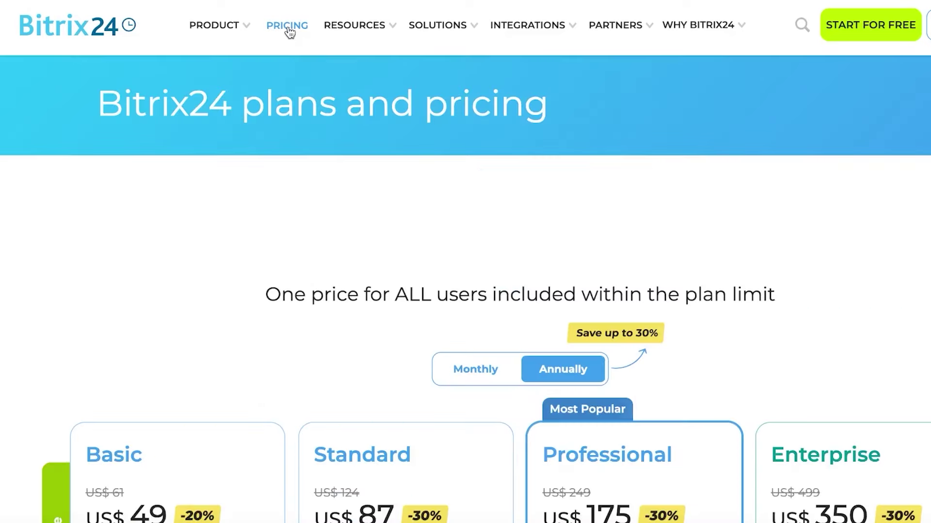
{"action": "scroll", "coordinate": [290, 32], "scroll_direction": "down", "scroll_amount": 5}
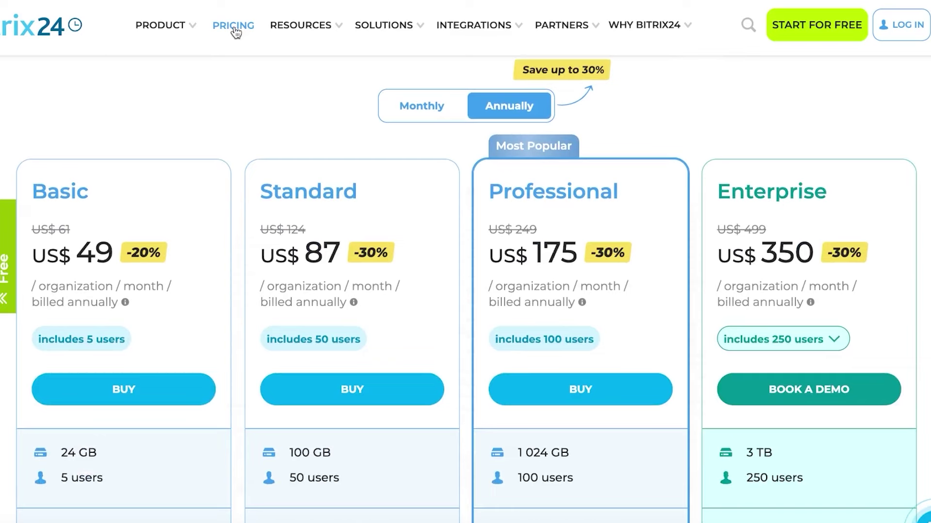
{"action": "scroll", "coordinate": [235, 32], "scroll_direction": "down", "scroll_amount": 2}
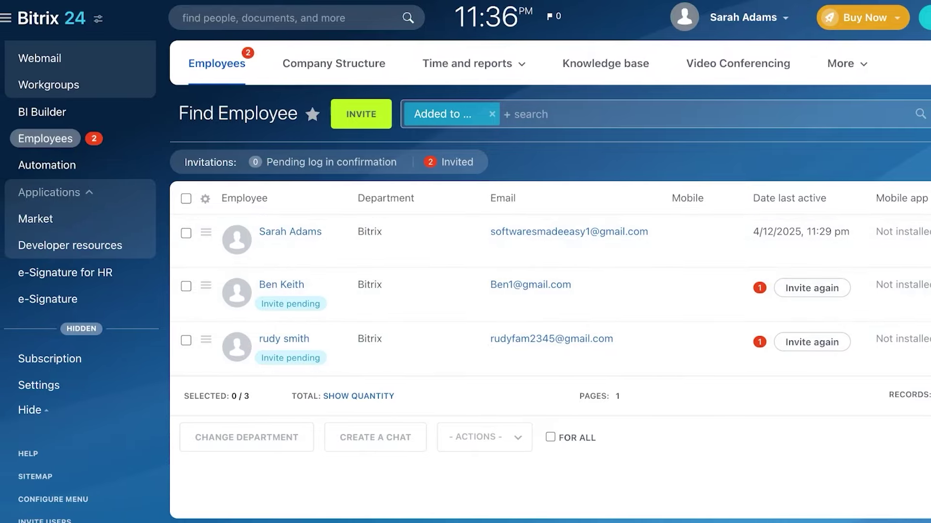
Step: Scroll the sidebar to the top and open the portal's company and settings panel
{"action": "scroll", "coordinate": [28, 212], "scroll_direction": "up", "scroll_amount": 5}
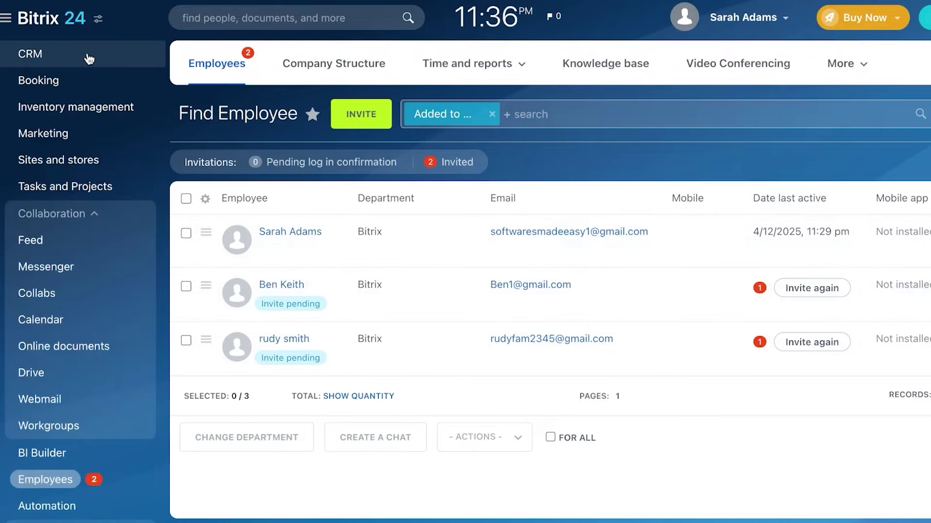
{"action": "left_click", "coordinate": [98, 21]}
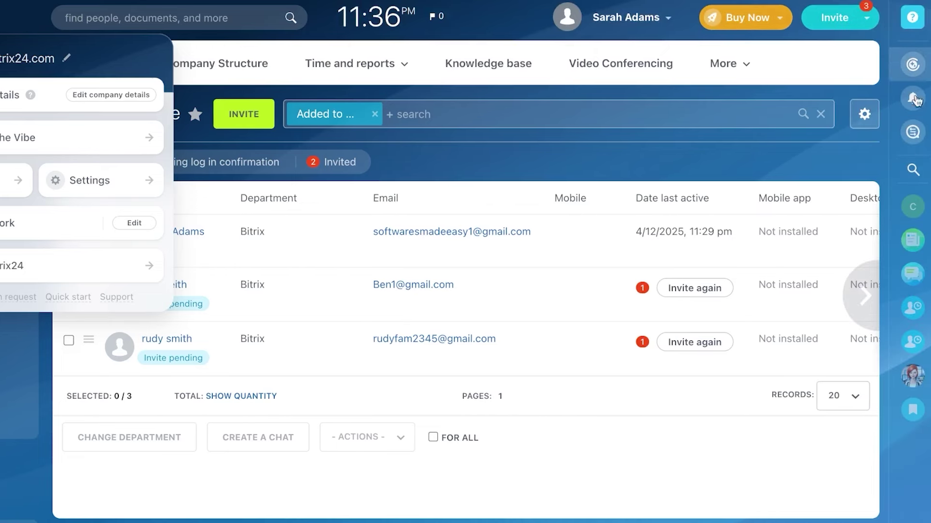
Step: Open the messenger from the right bar and switch from notifications to the chat list
{"action": "left_click", "coordinate": [912, 69]}
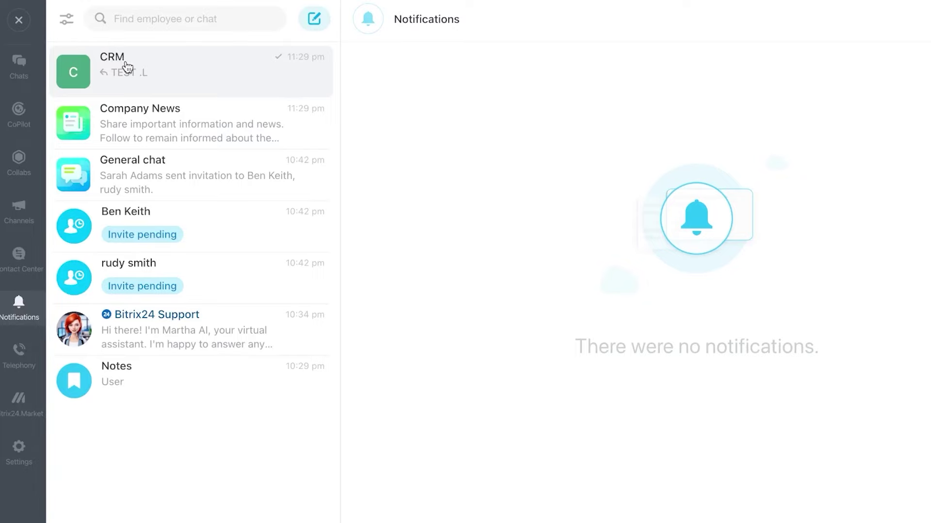
{"action": "left_click", "coordinate": [23, 25]}
{"action": "left_click", "coordinate": [25, 29]}
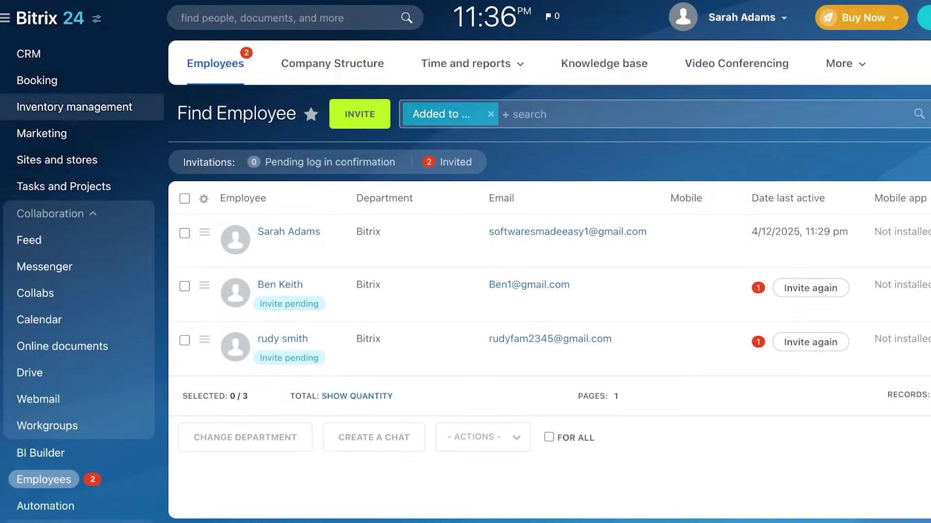
{"action": "scroll", "coordinate": [33, 312], "scroll_direction": "down", "scroll_amount": 2}
{"action": "scroll", "coordinate": [34, 317], "scroll_direction": "down", "scroll_amount": 6}
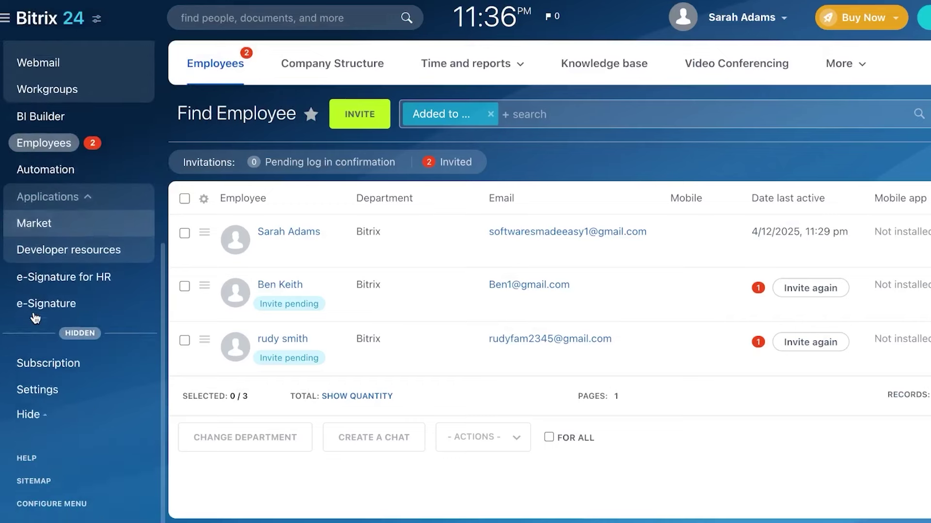